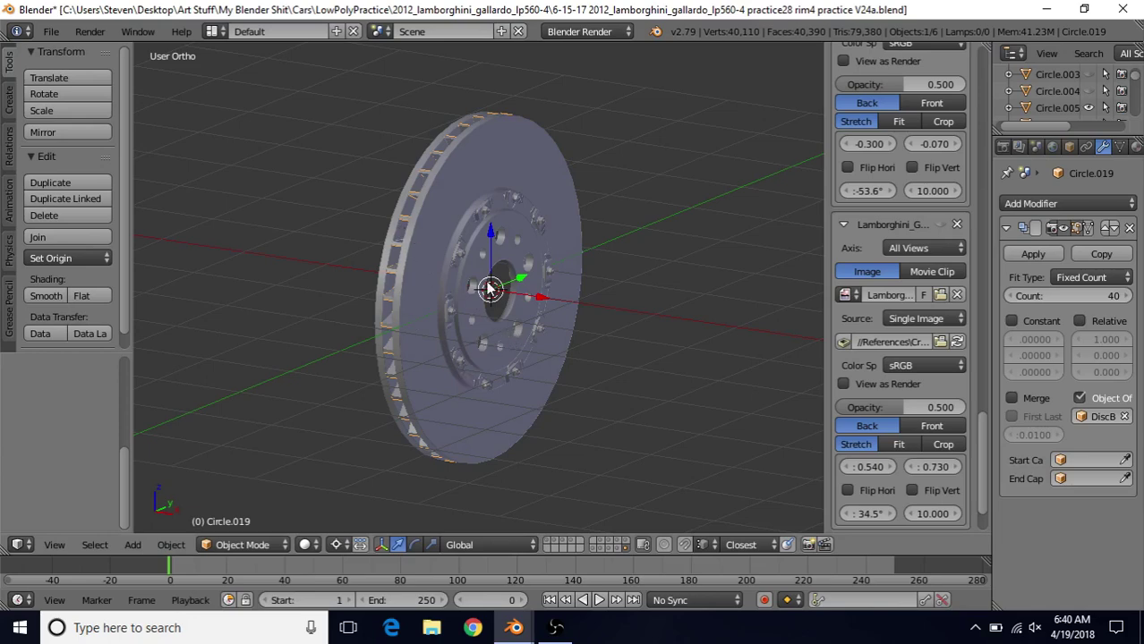
Hide everything except the selected ring of curved cooling vanes inside the brake disc.
key(shift+h)
middle_drag(489, 269, 383, 245)
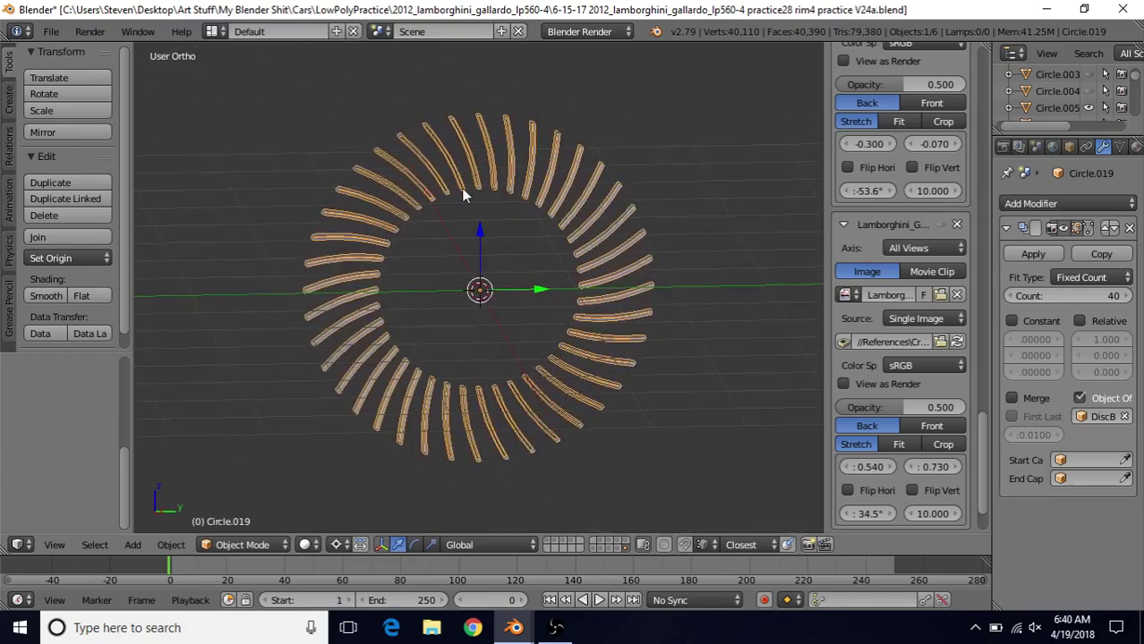
middle_drag(523, 266, 536, 246)
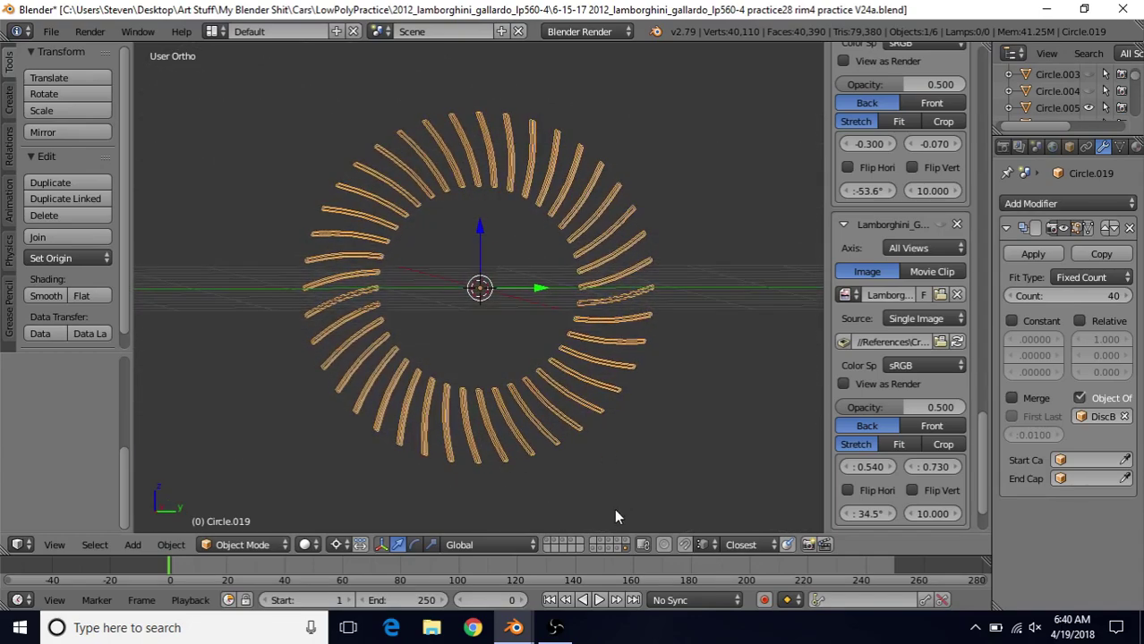
Compare the straight, diamond-shaped and segmented vane designs stored on the other layers, and return to the curved vanes' layer.
click(600, 548)
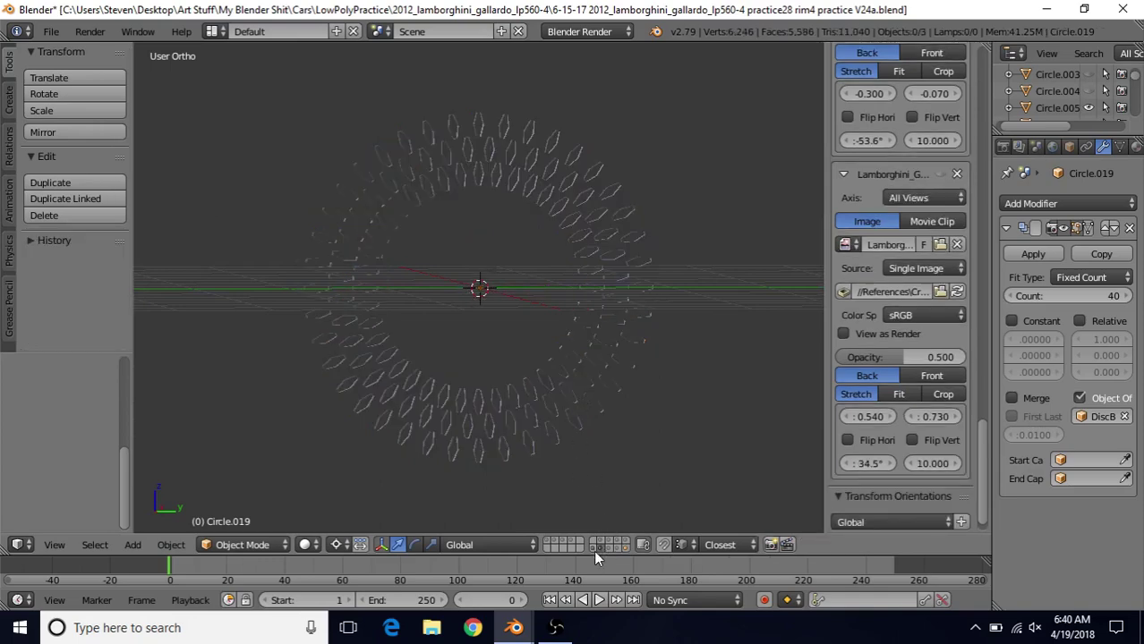
click(594, 550)
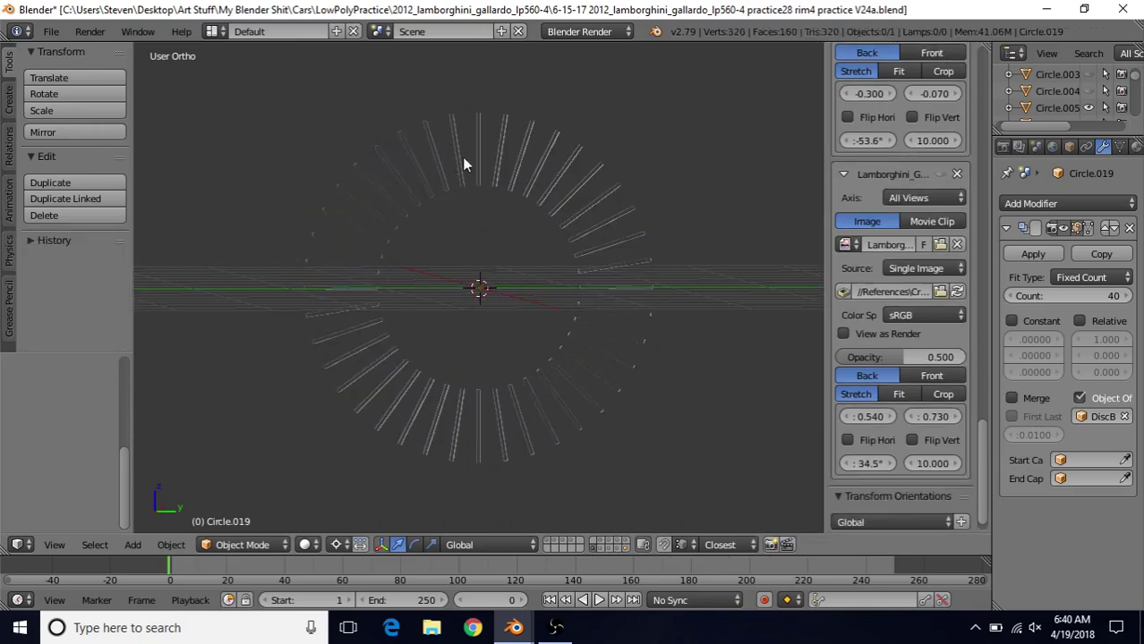
mouse_move(462, 164)
middle_down()
mouse_move(544, 210)
mouse_move(462, 158)
middle_up()
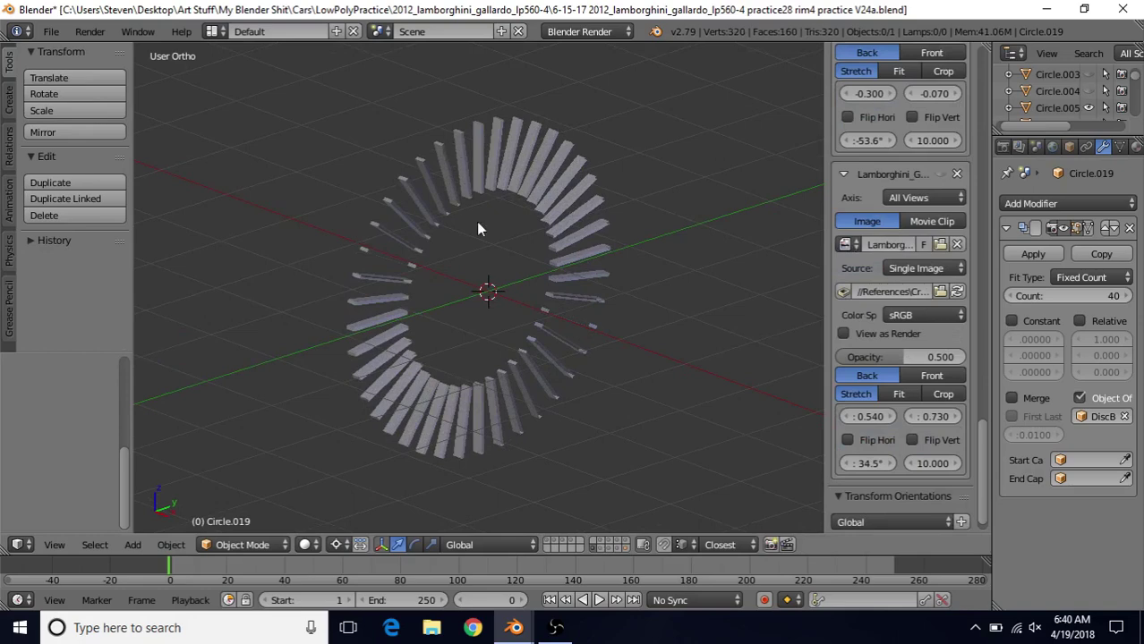
middle_drag(511, 238, 408, 195)
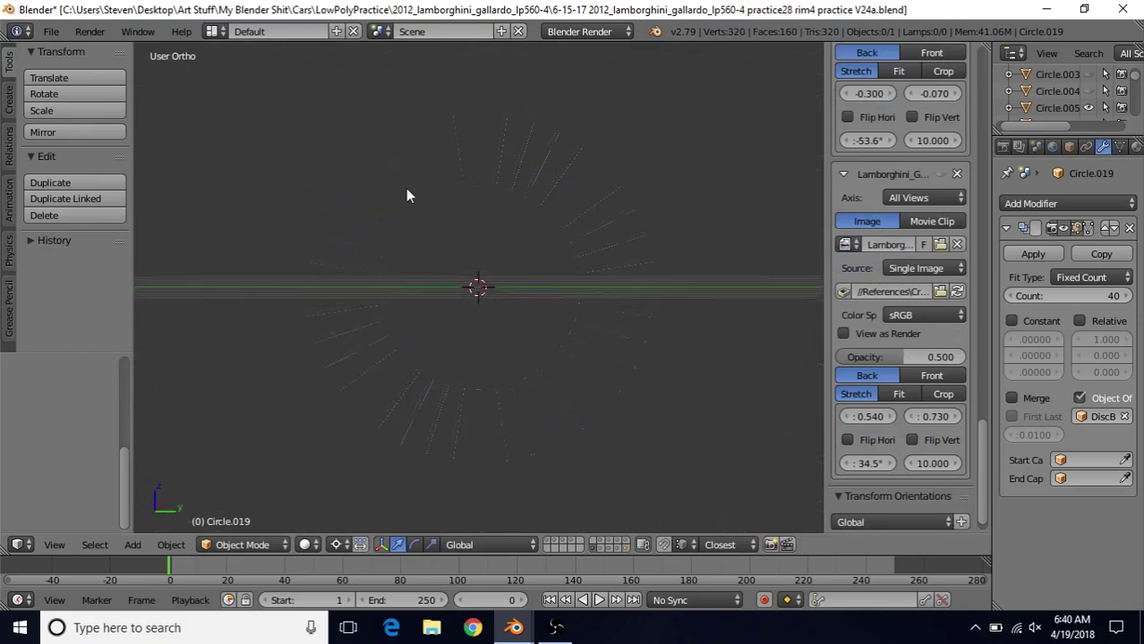
click(605, 549)
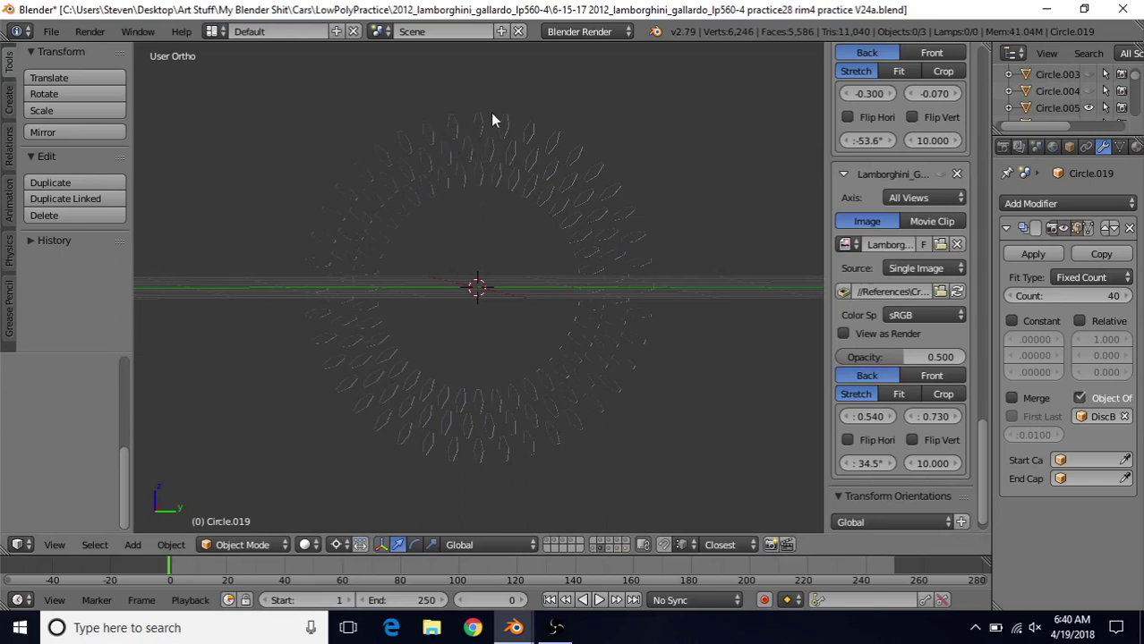
middle_drag(562, 260, 549, 259)
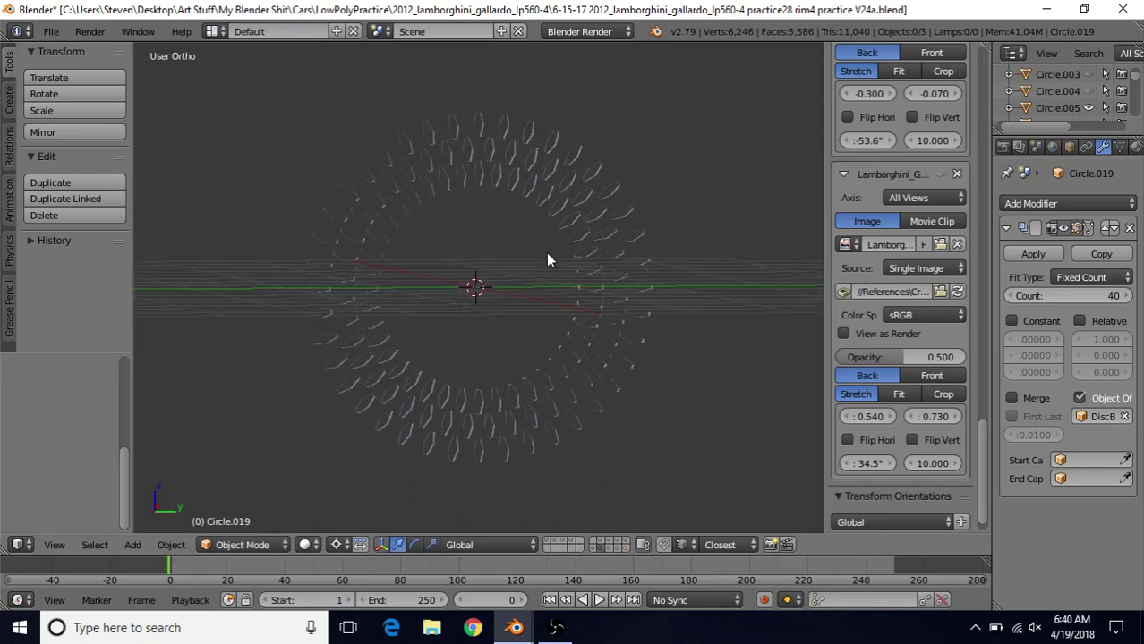
shift+click(608, 549)
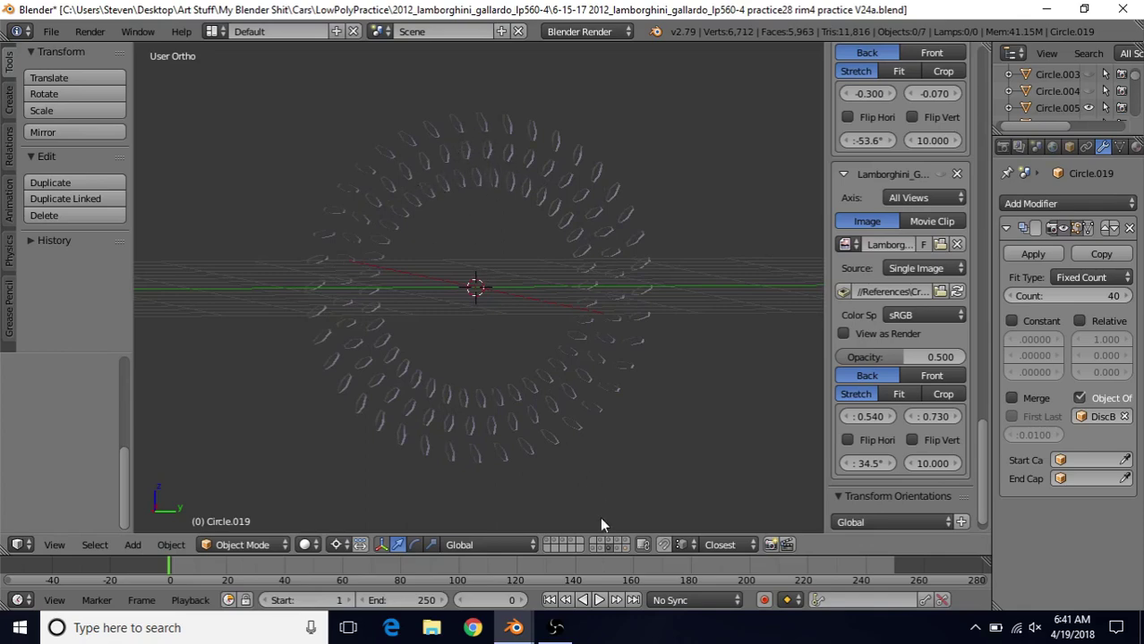
click(617, 549)
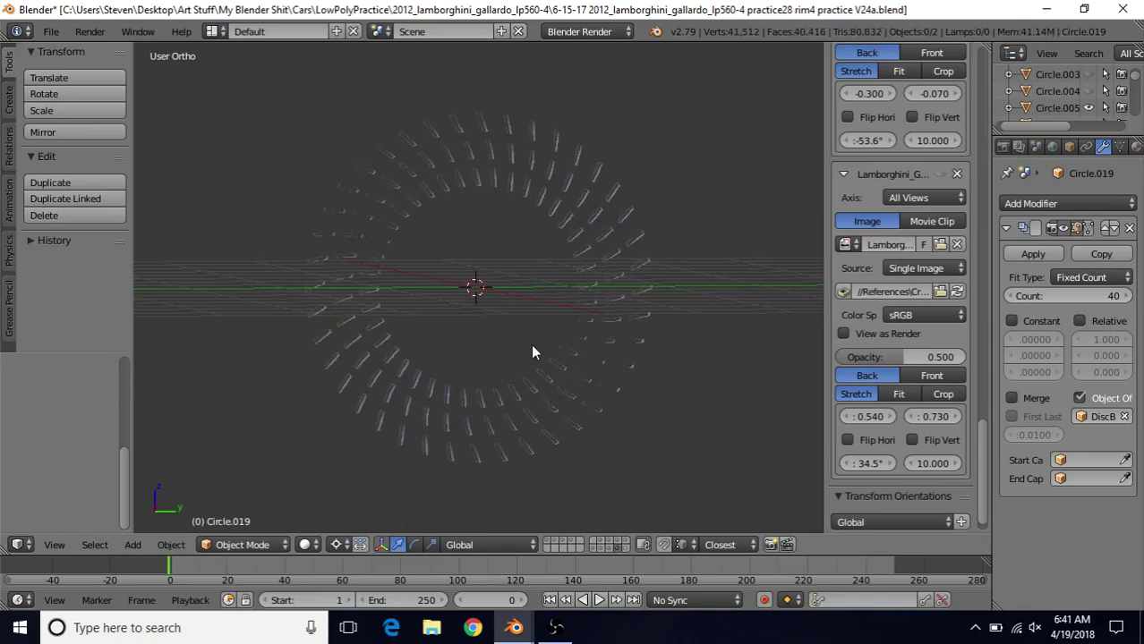
shift+middle_drag(571, 245, 602, 279)
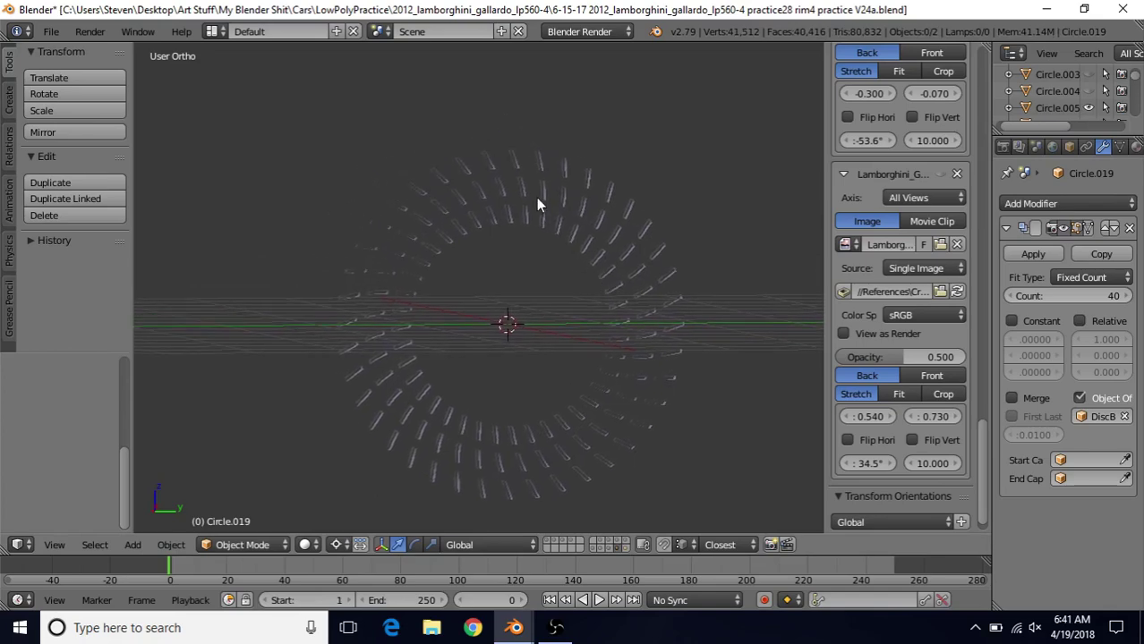
middle_drag(547, 242, 487, 136)
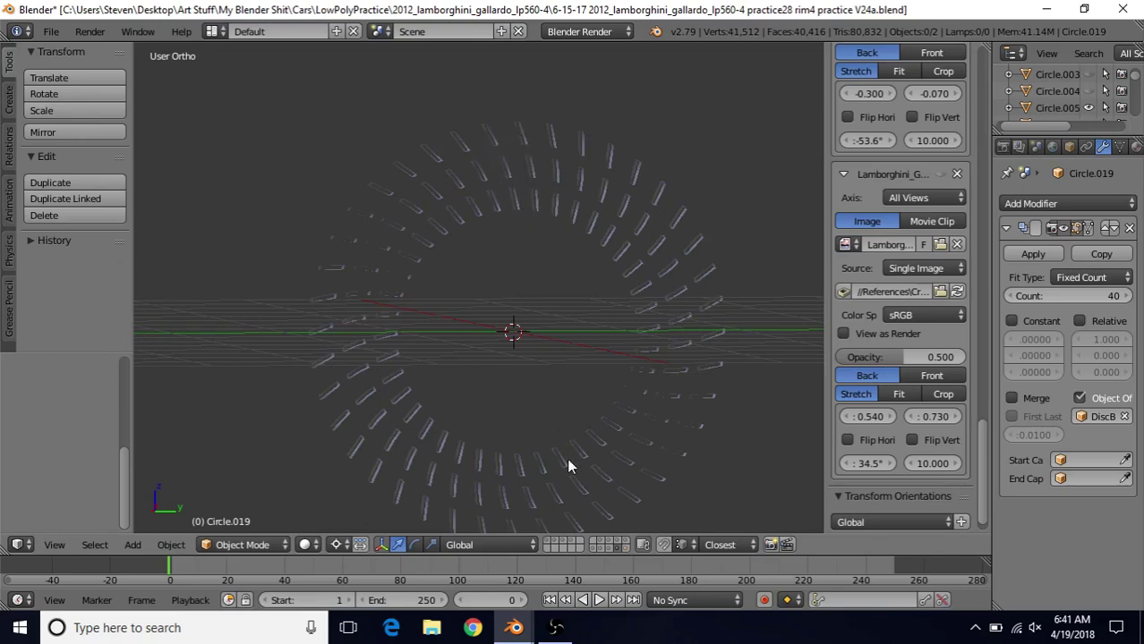
click(627, 545)
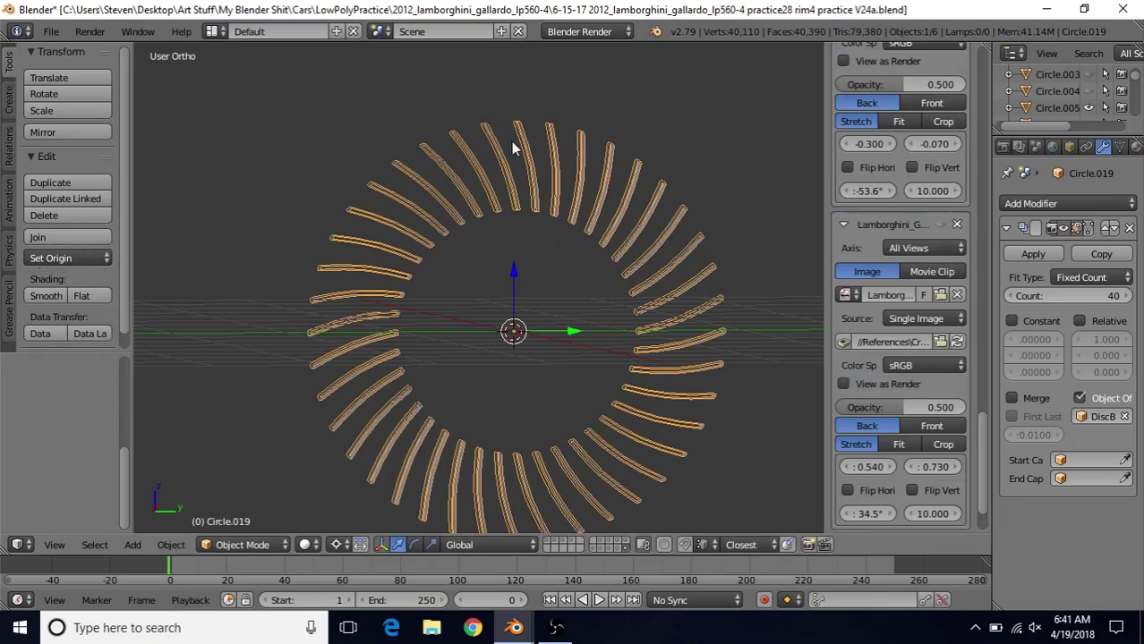
Deselect the curved vanes and examine their shape and radial arrangement from several angles.
key(a)
middle_drag(536, 216, 550, 195)
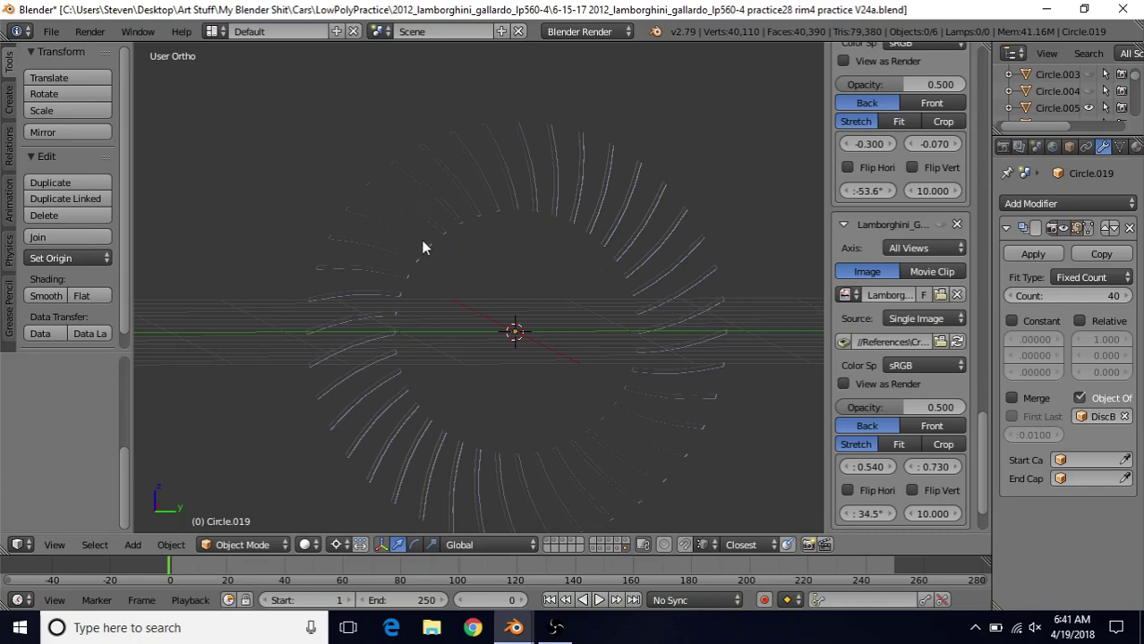
middle_drag(513, 237, 434, 176)
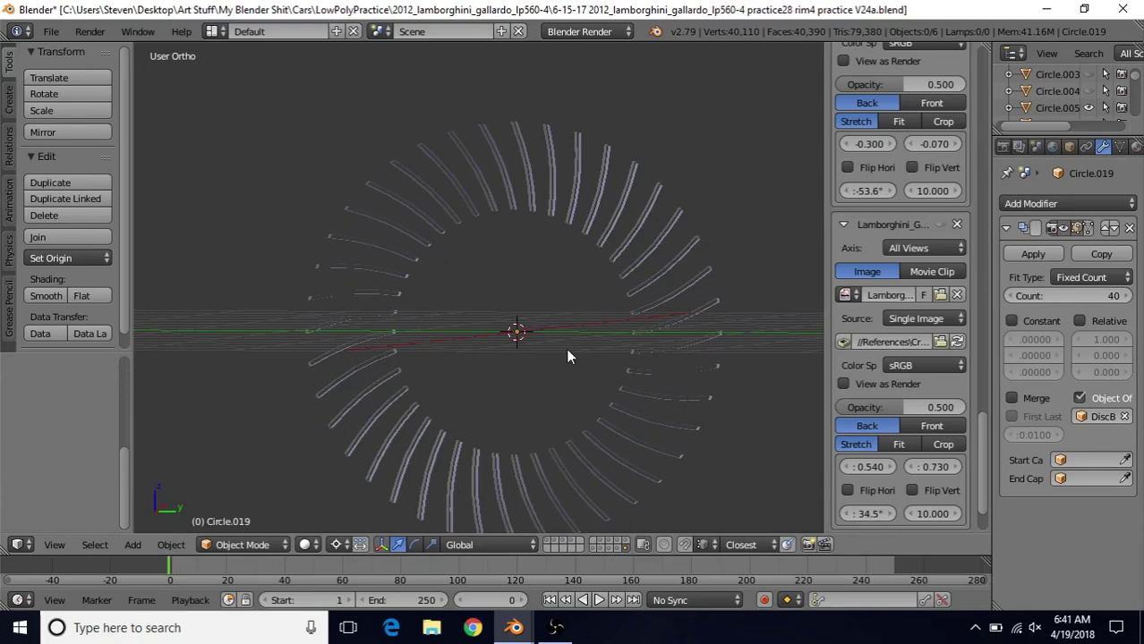
middle_drag(463, 269, 573, 283)
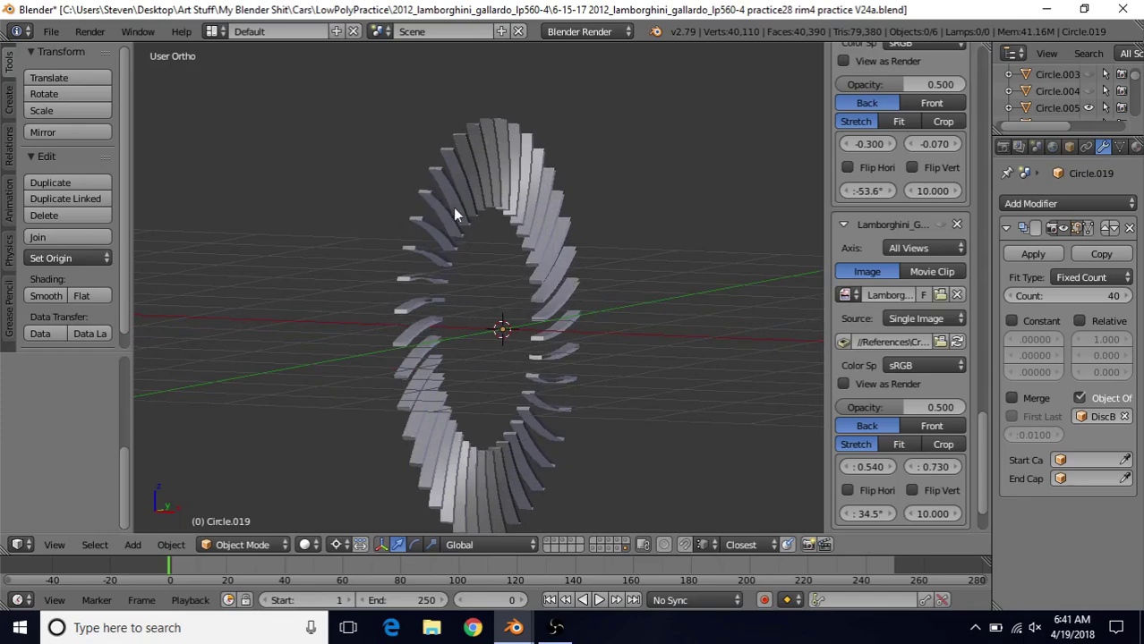
middle_drag(546, 351, 519, 357)
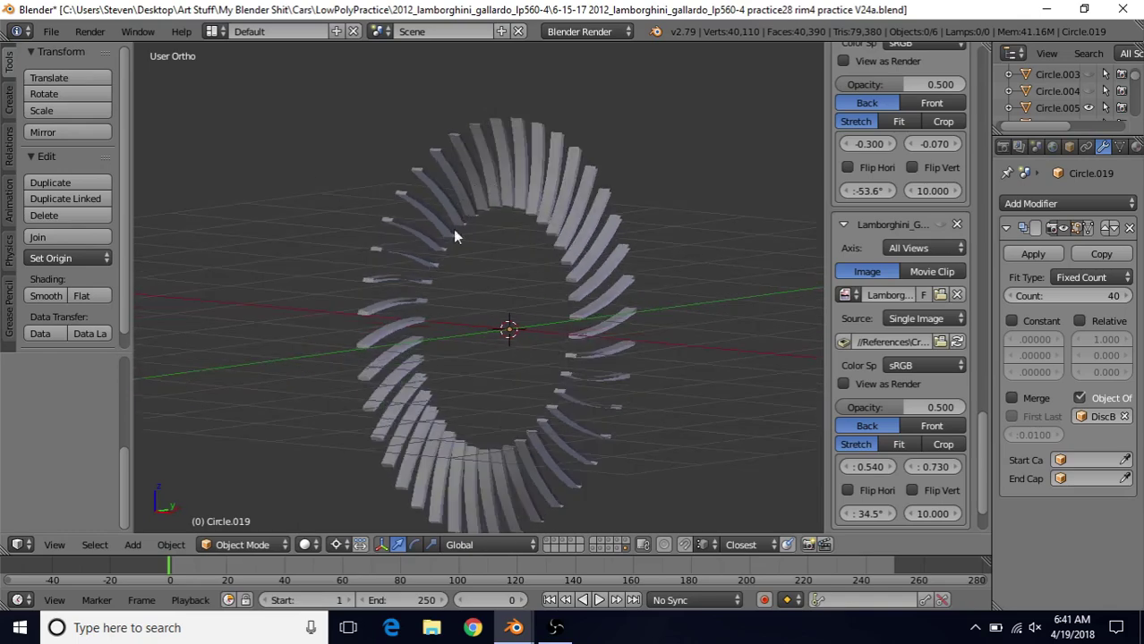
middle_drag(532, 415, 523, 429)
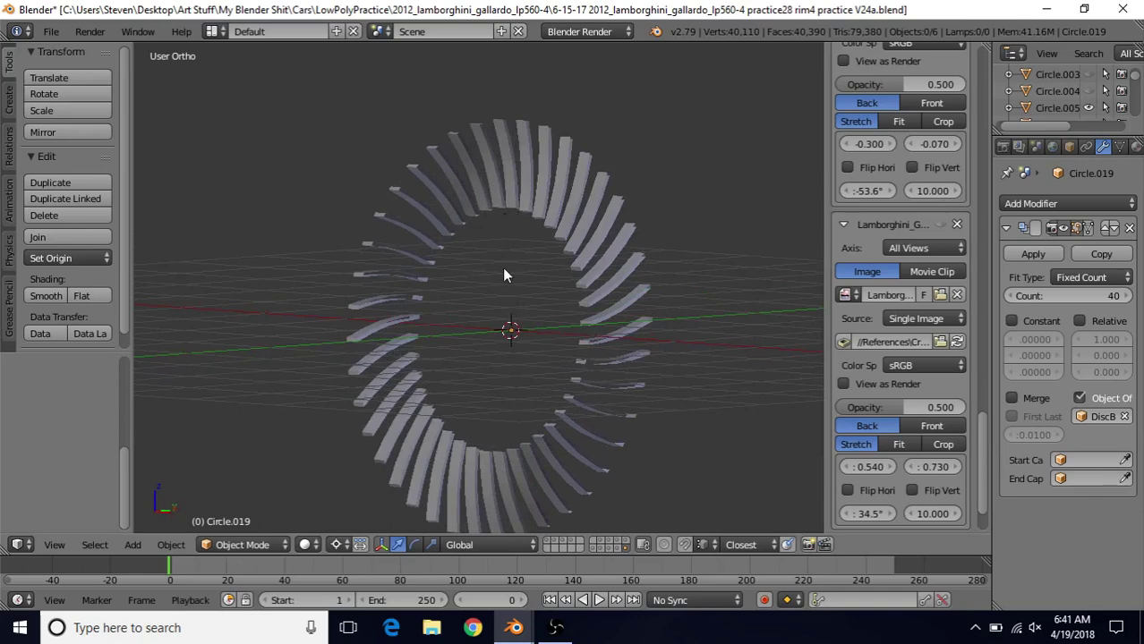
middle_drag(504, 275, 559, 297)
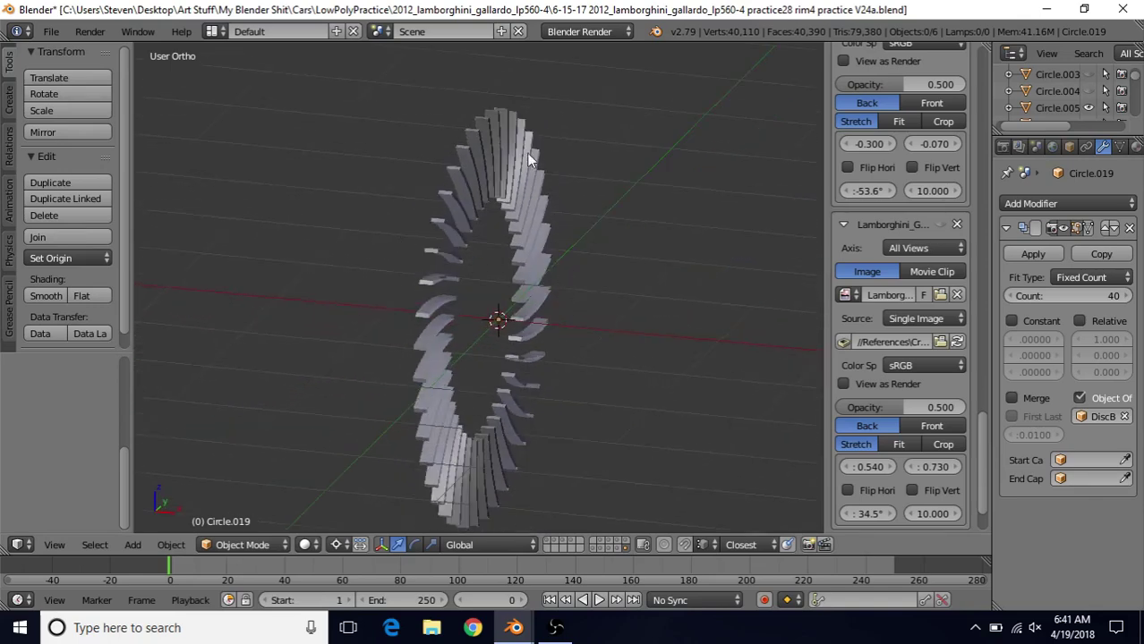
middle_drag(529, 346, 469, 316)
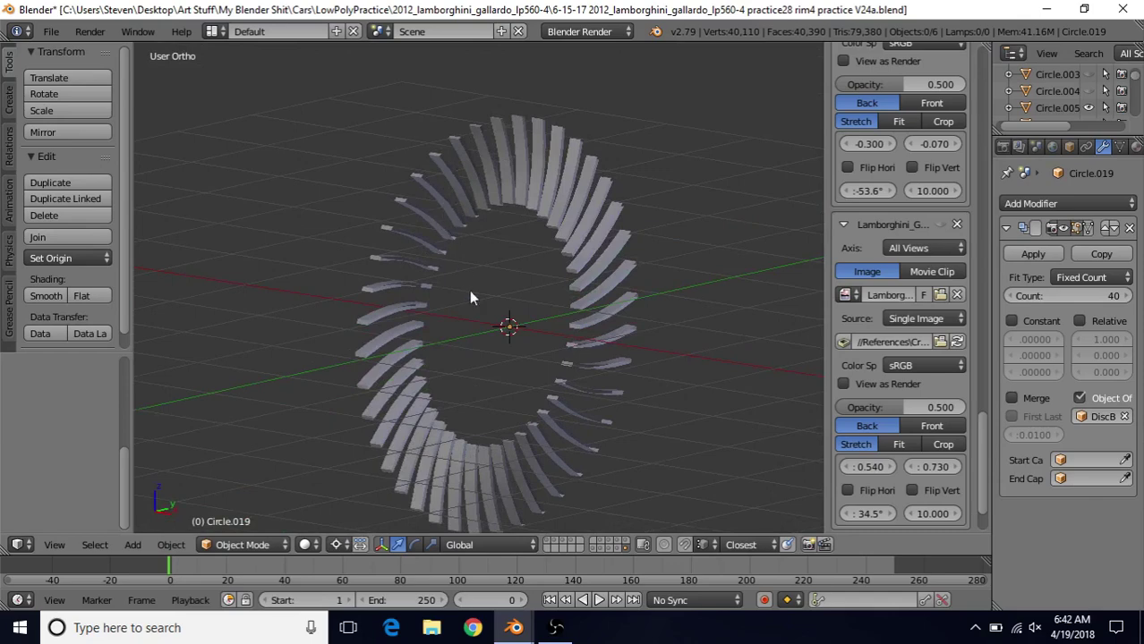
middle_drag(506, 382, 525, 402)
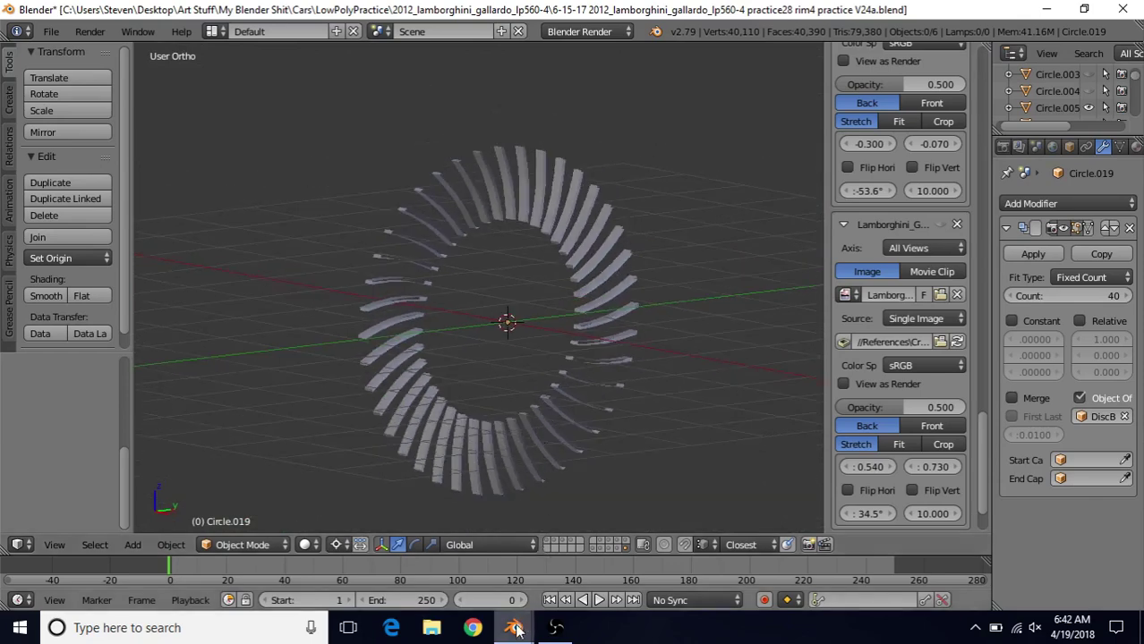
Switch to the 6-15-17 2012_lamborghini_gallardo_lp560-4.blend window and hide the brake disc's front outer ring of faces in Edit Mode.
mouse_move(514, 628)
click(606, 559)
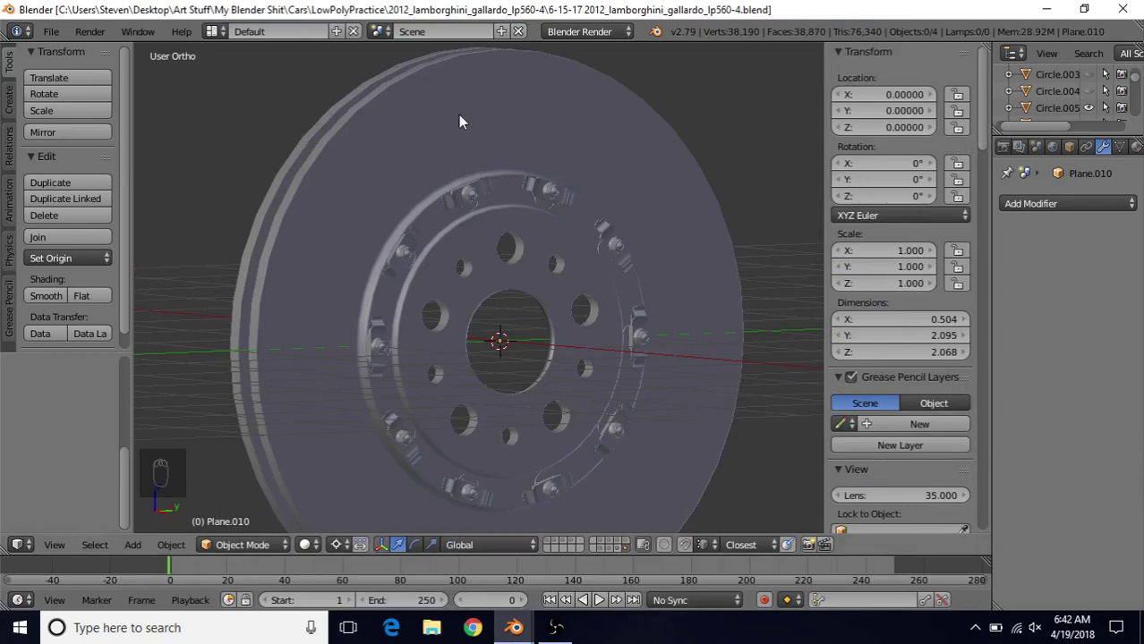
right_click(416, 118)
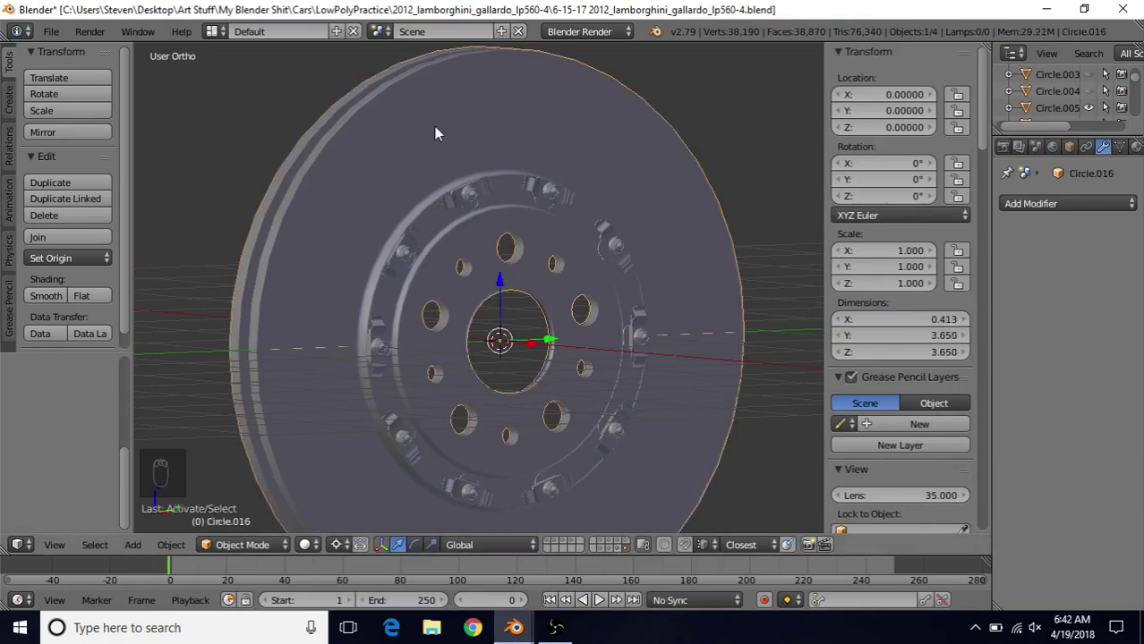
key(Tab)
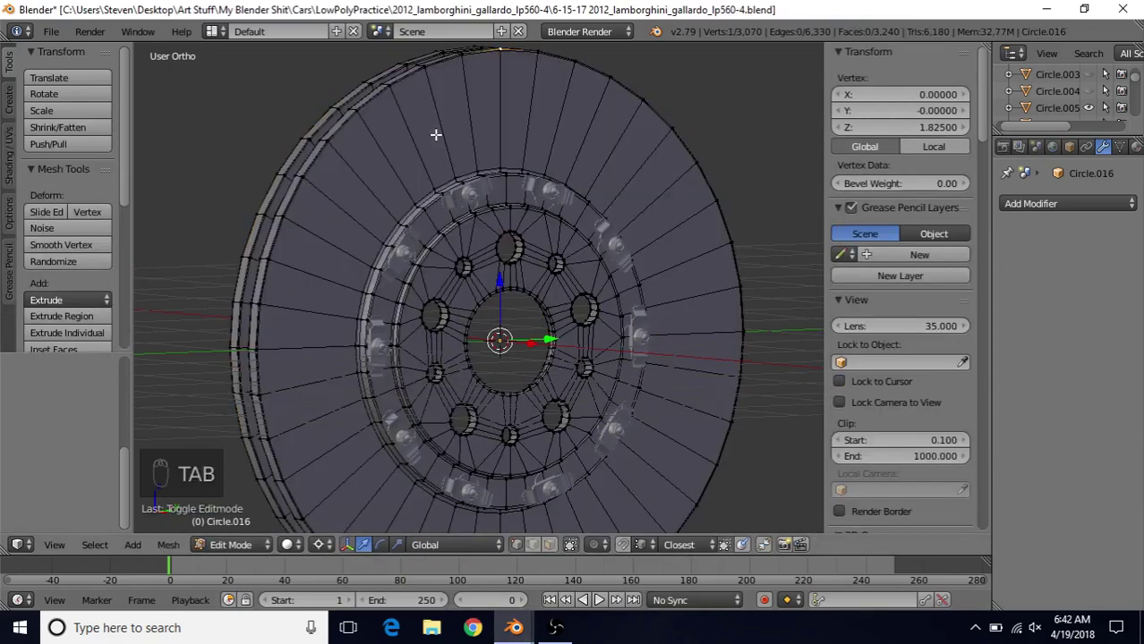
click(552, 544)
alt+right_click(466, 117)
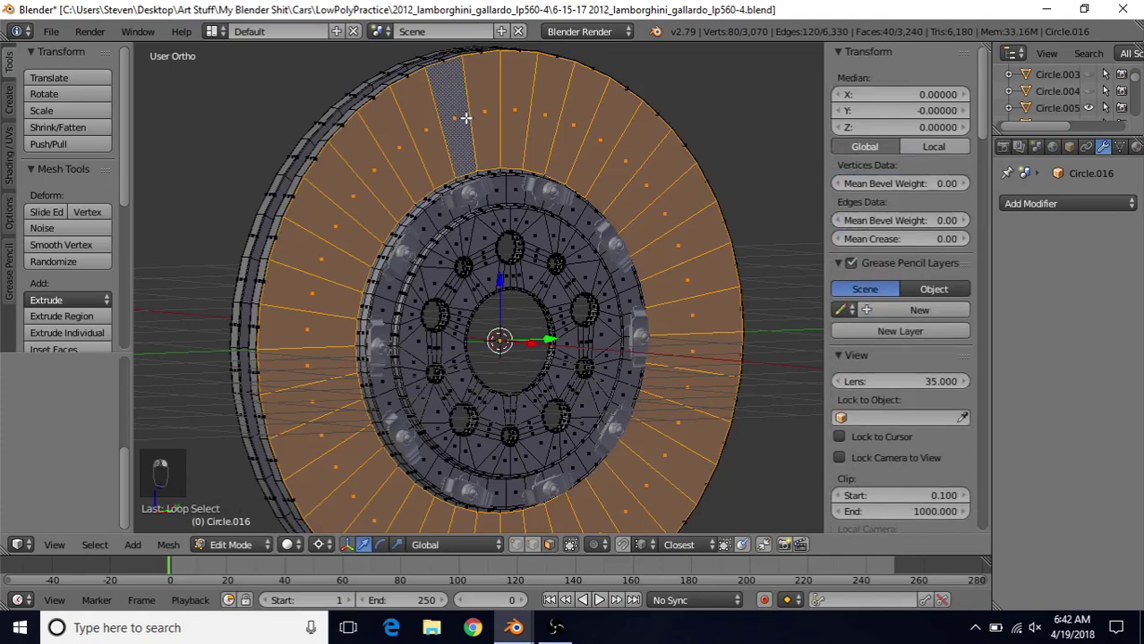
key(h)
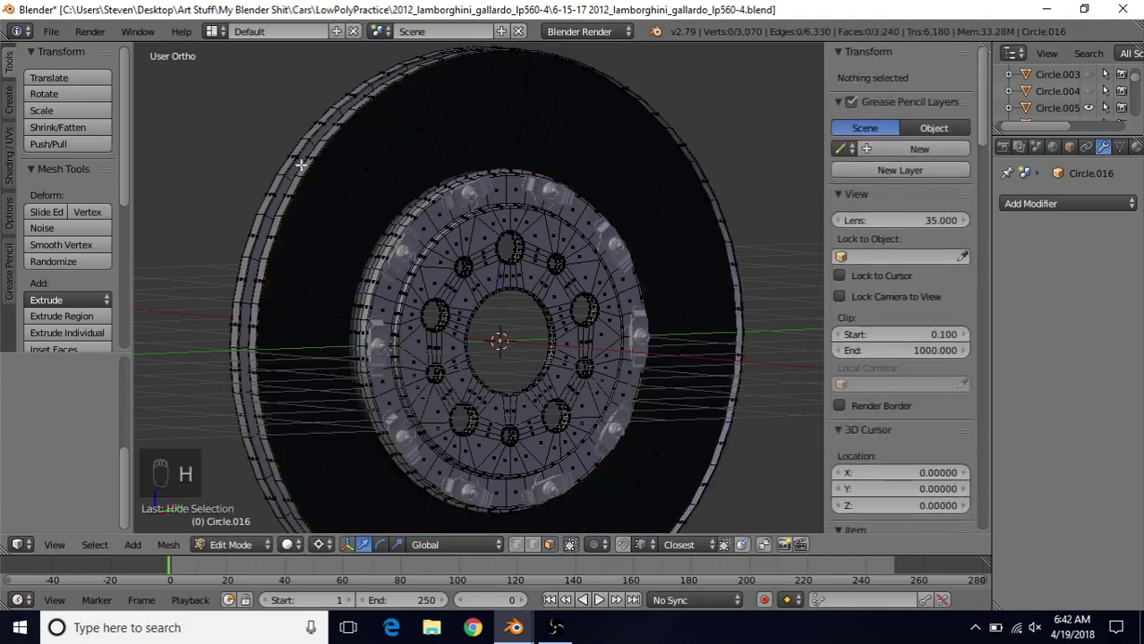
Hide the matching outer ring of faces on the back of the brake disc.
mouse_move(465, 117)
middle_down()
mouse_move(545, 183)
mouse_move(458, 113)
middle_up()
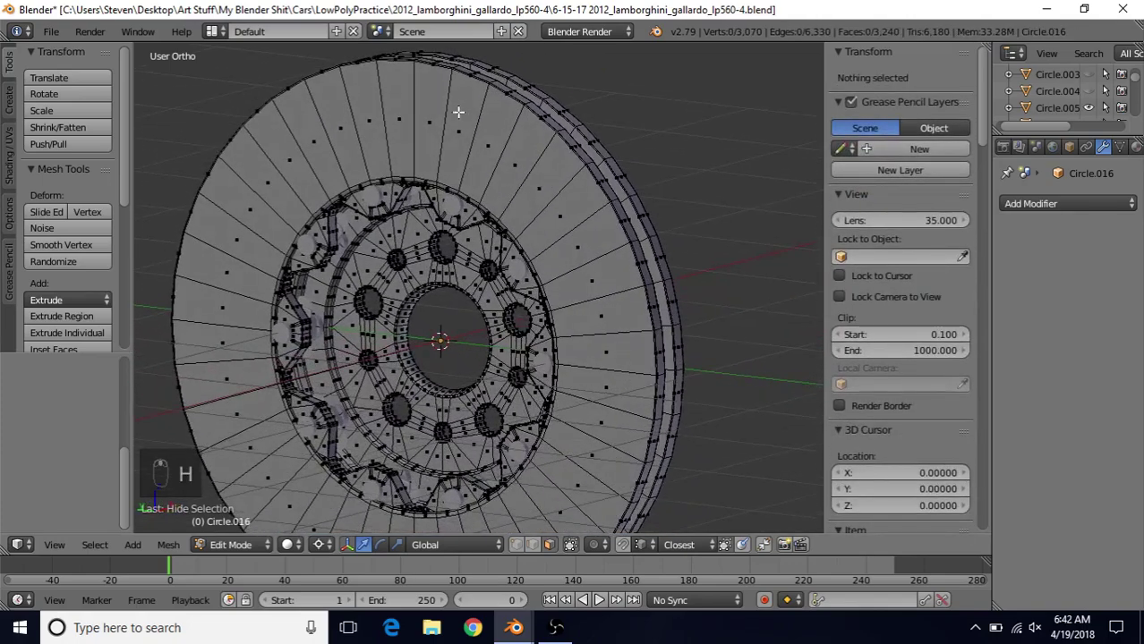
alt+right_click(475, 130)
key(h)
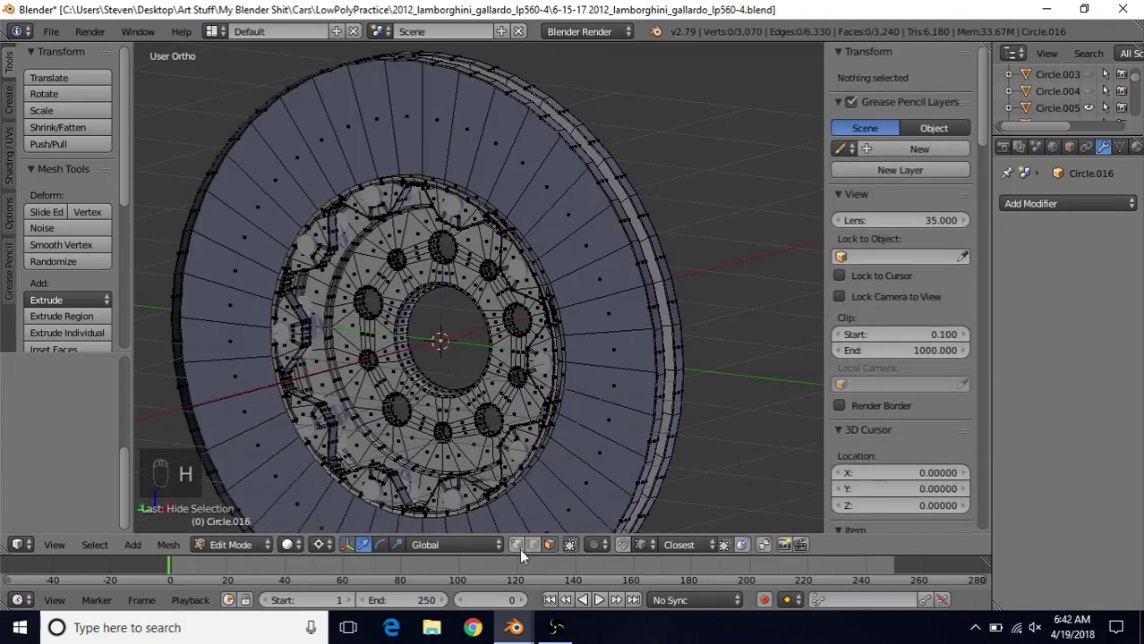
Select the two facing vertices at the inner edge of the disc's cavity directly above the centre, one on each disc half.
middle_drag(421, 272, 440, 306)
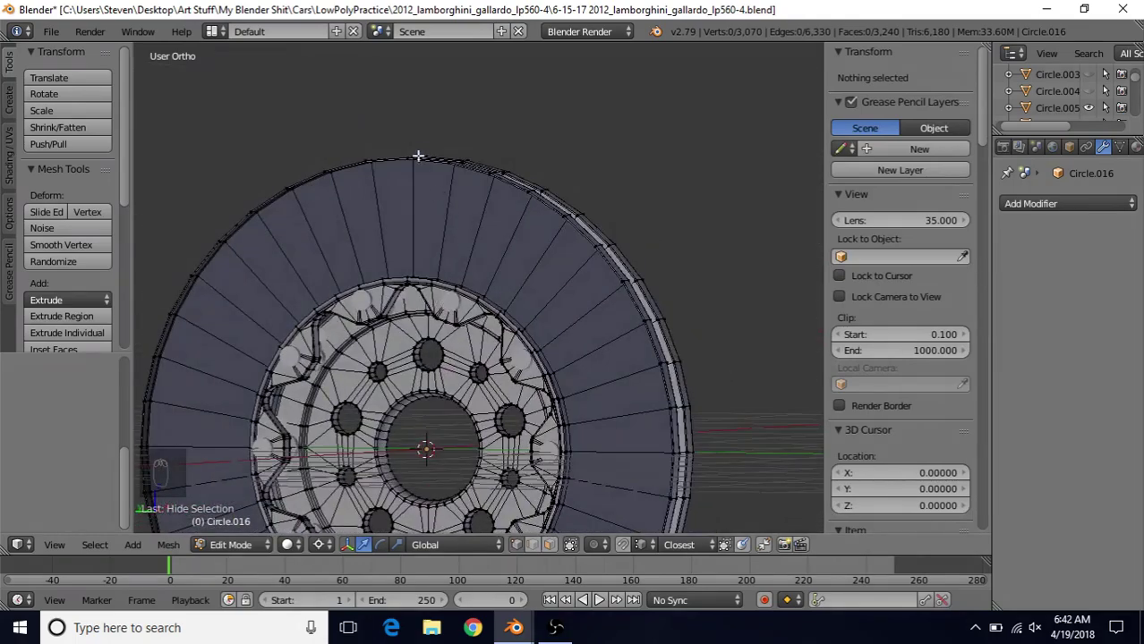
key(KP_3)
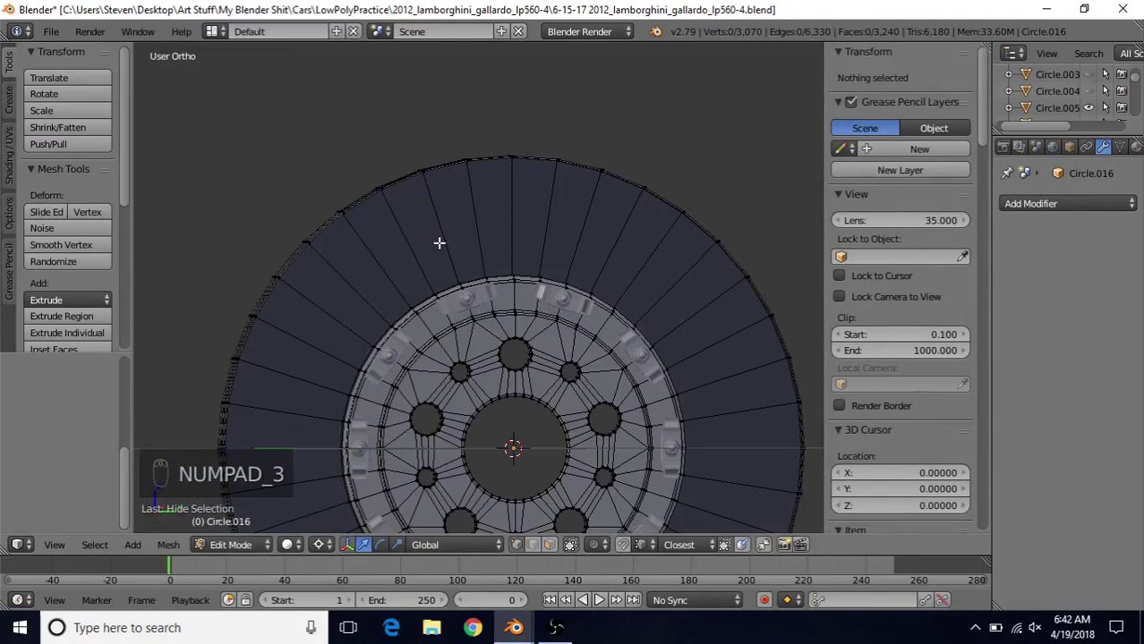
key(KP_3)
scroll(507, 269, up, 4)
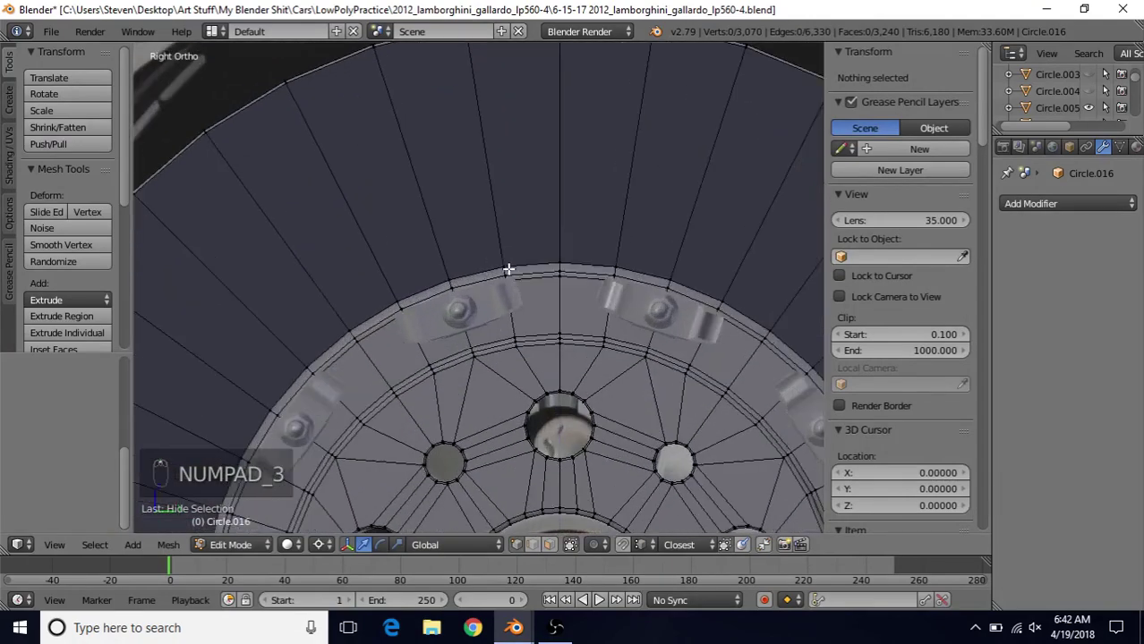
shift+middle_drag(495, 273, 521, 164)
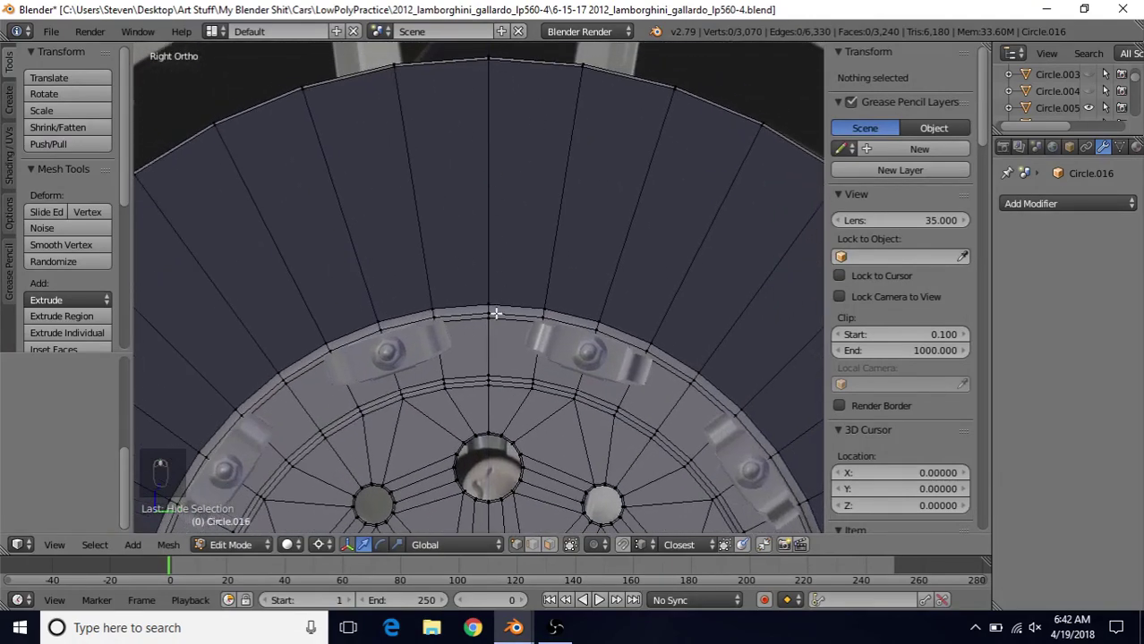
middle_drag(495, 314, 648, 343)
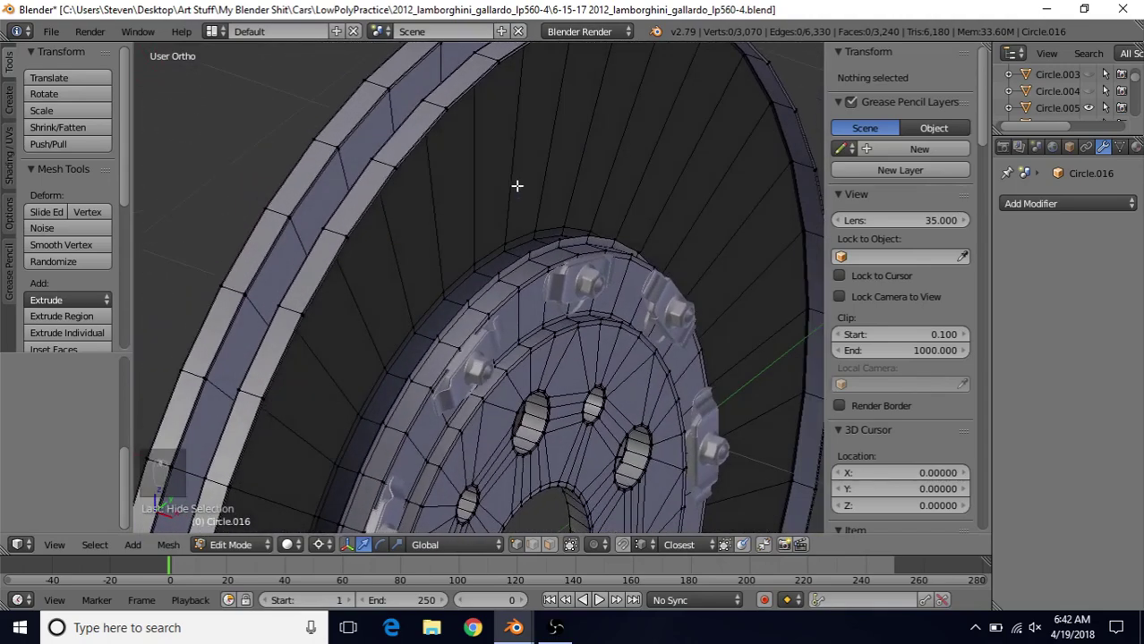
right_click(472, 275)
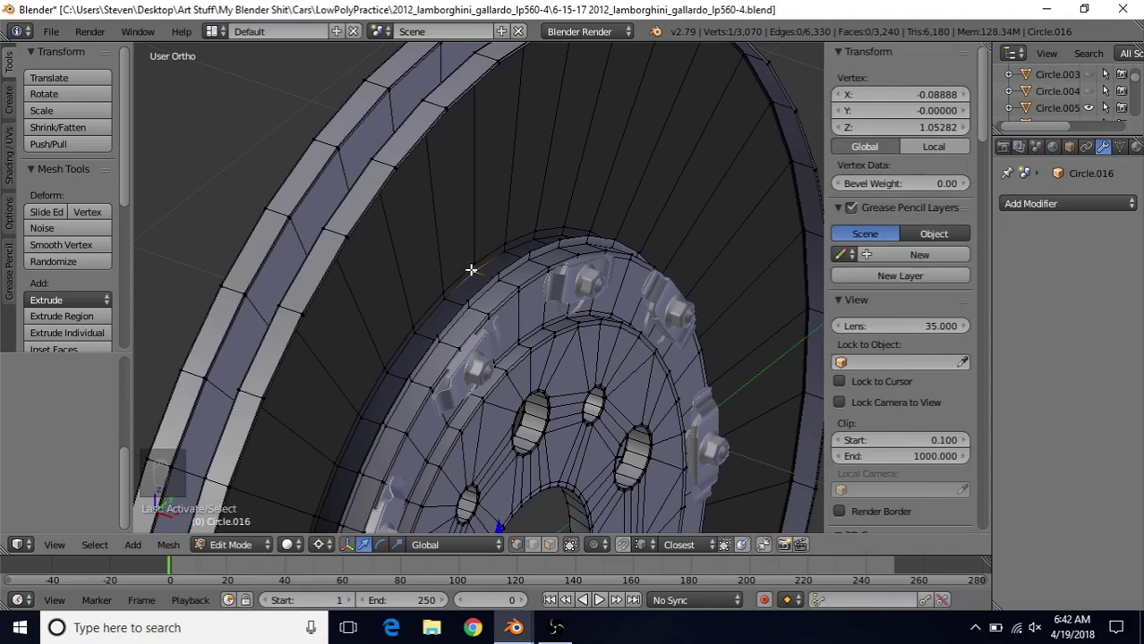
middle_drag(447, 171, 627, 170)
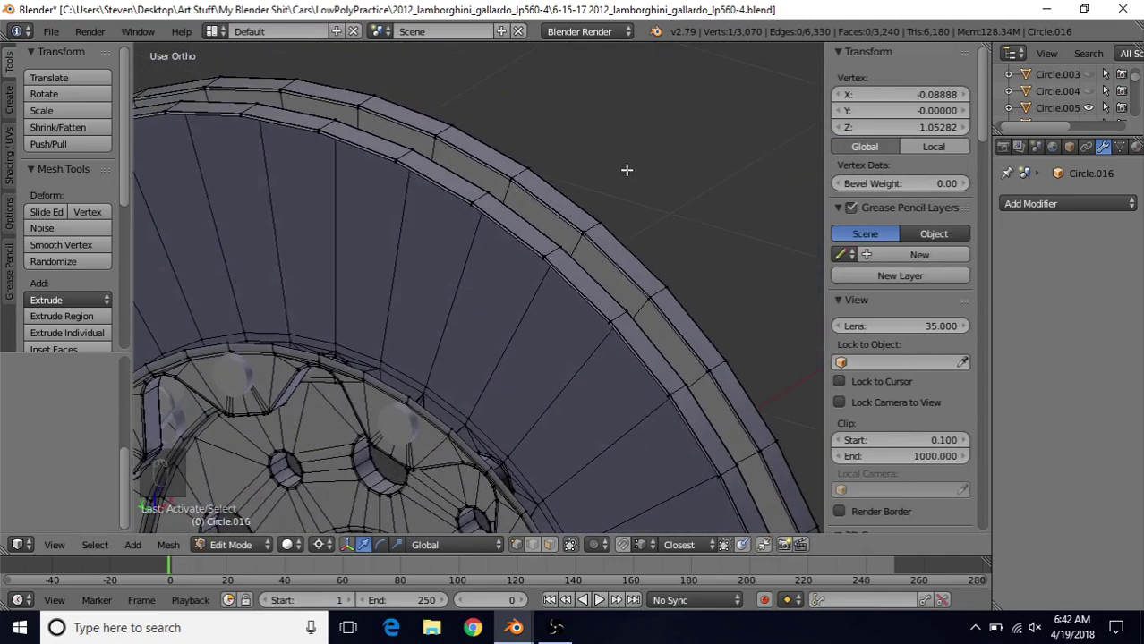
shift+right_click(338, 347)
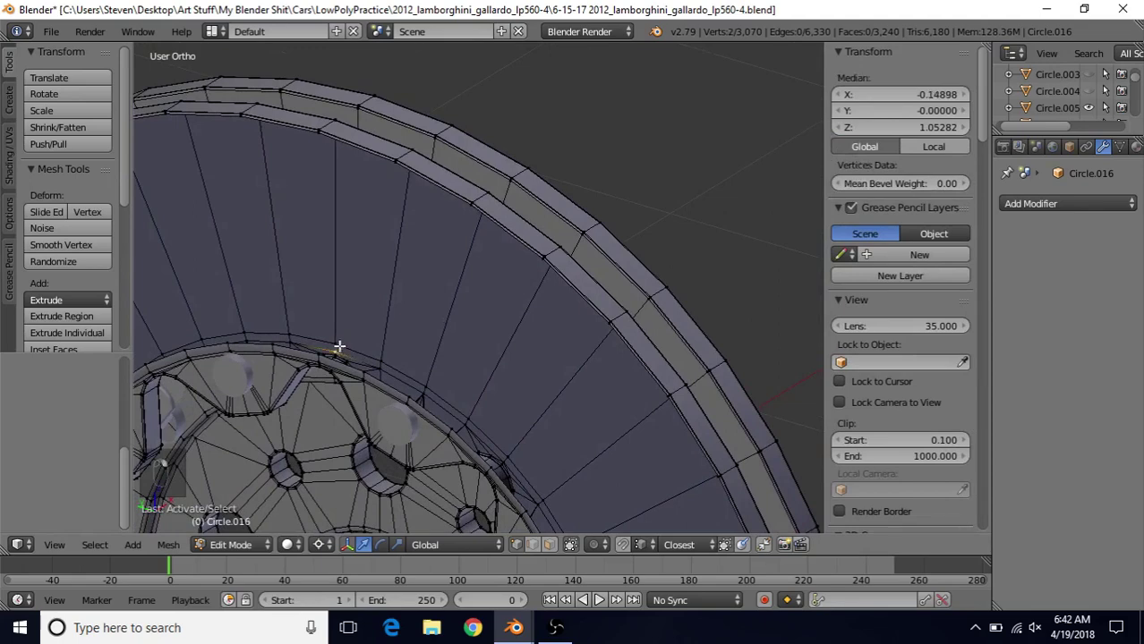
Add the two facing vertices at the outer rim, directly above the inner pair, to the selection.
shift+middle_drag(370, 170, 465, 346)
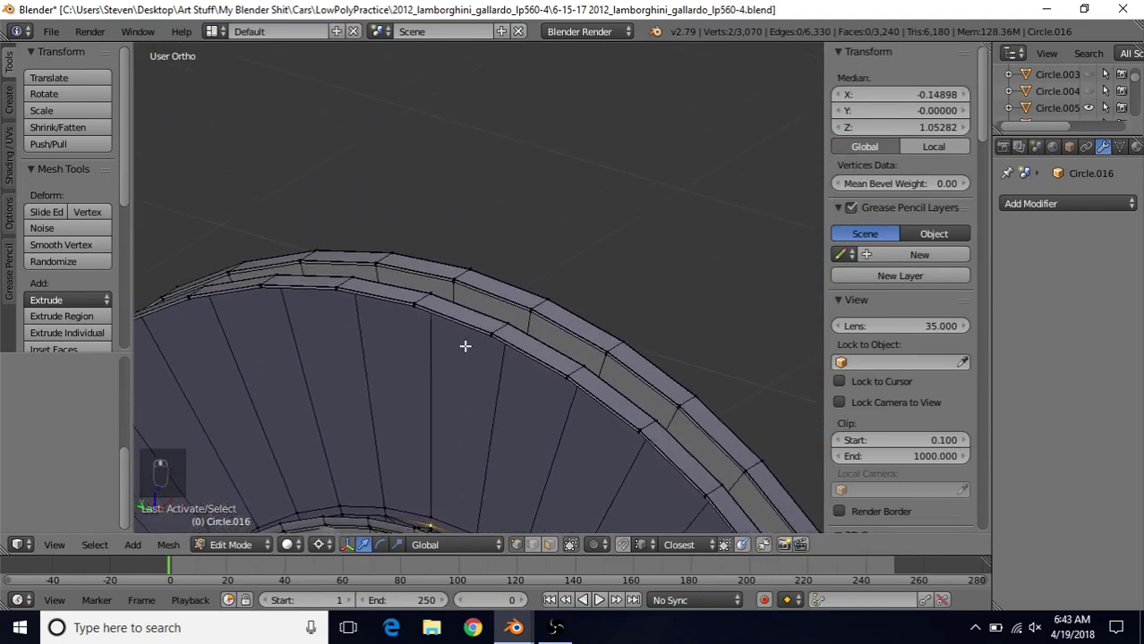
scroll(464, 347, up, 6)
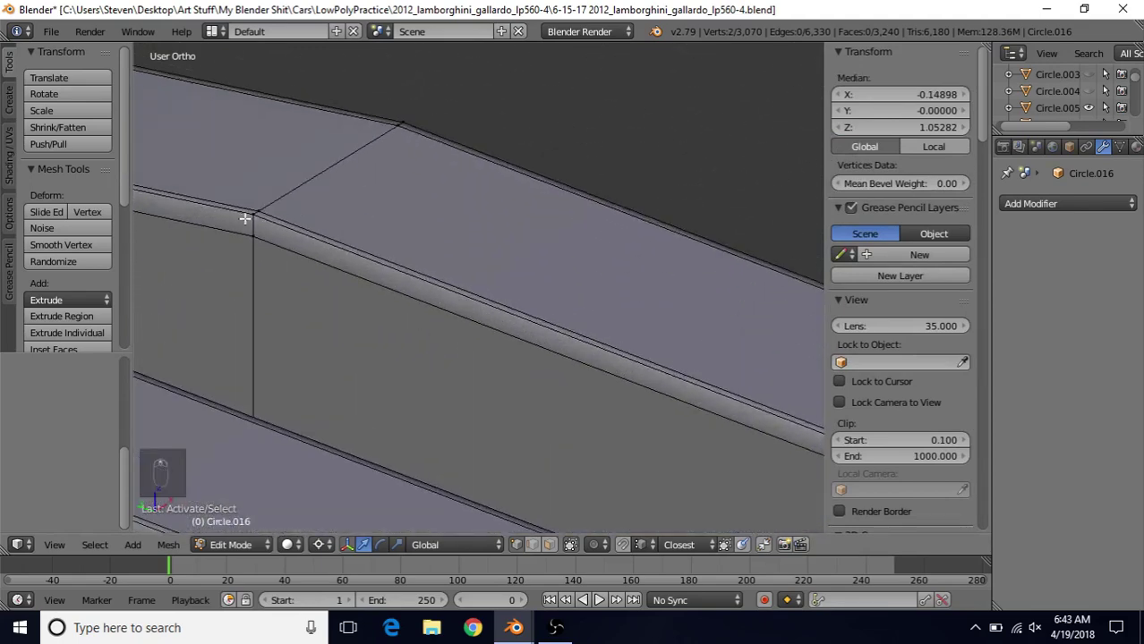
shift+right_click(248, 217)
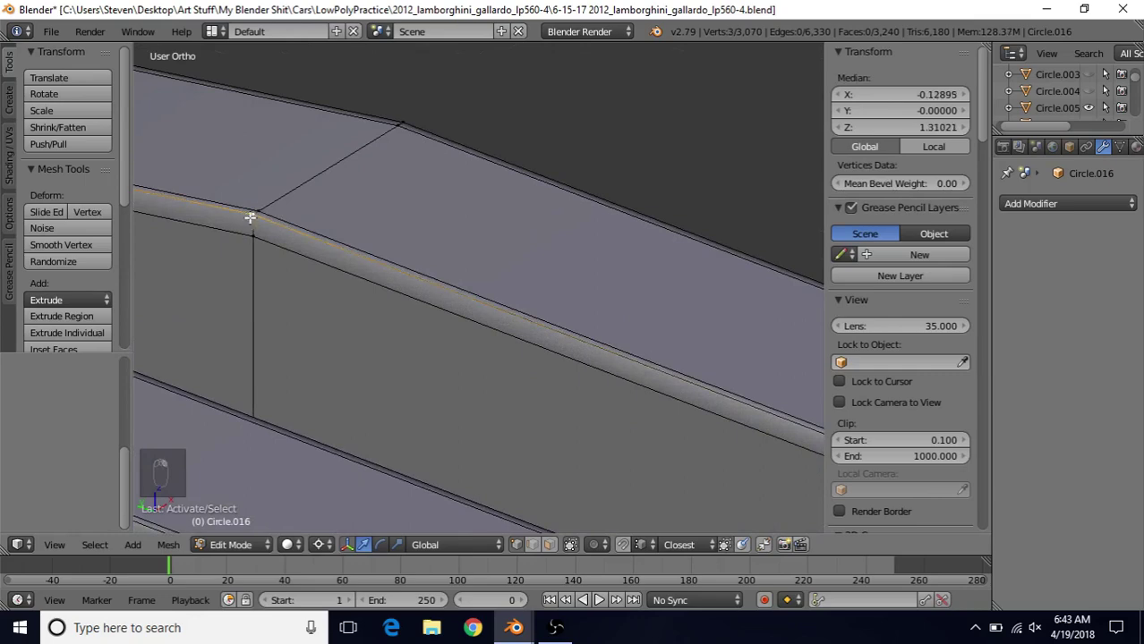
mouse_move(276, 248)
middle_down()
mouse_move(378, 233)
mouse_move(262, 235)
mouse_move(582, 330)
mouse_move(537, 342)
mouse_move(380, 294)
mouse_move(288, 248)
middle_up()
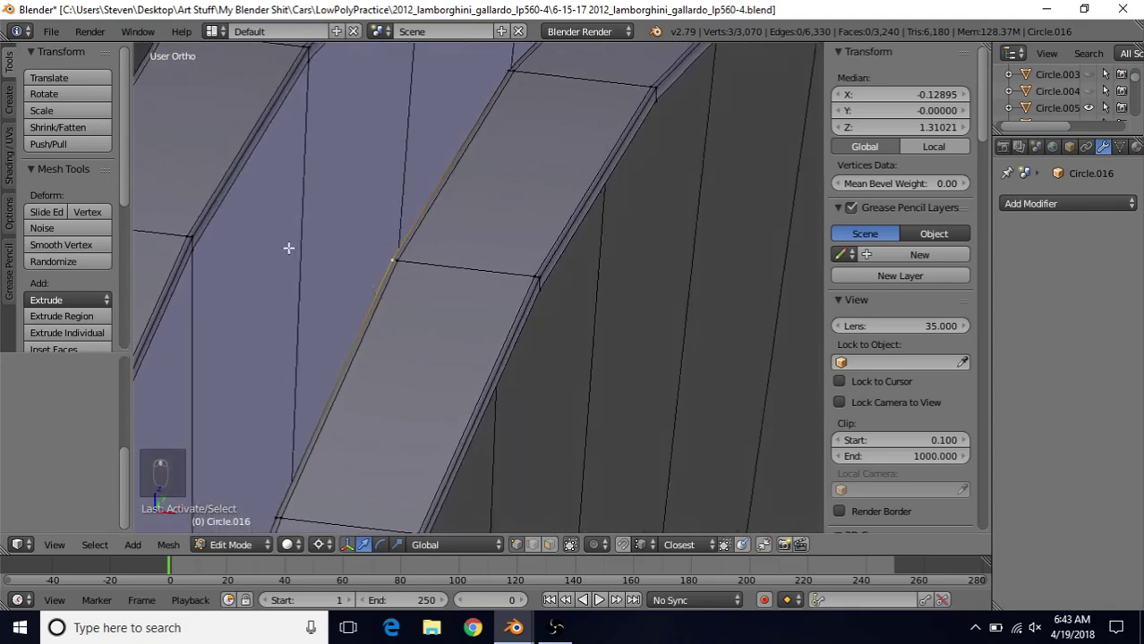
shift+right_click(191, 238)
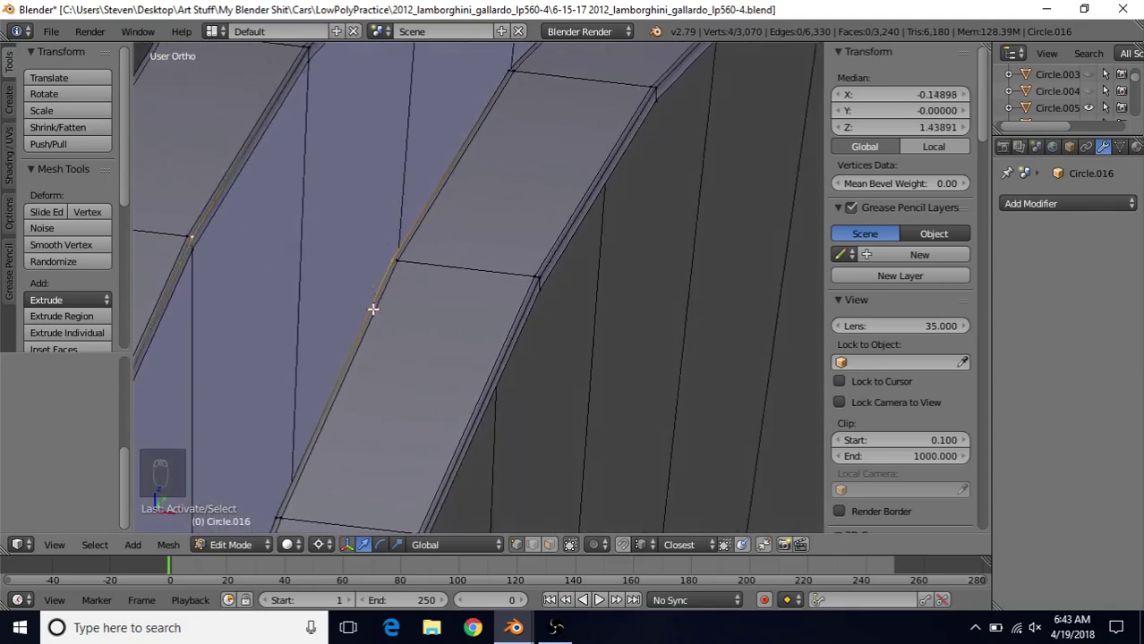
Duplicate the four selected vertices in place and fill them with a face spanning the gap between the disc halves.
scroll(372, 308, down, 6)
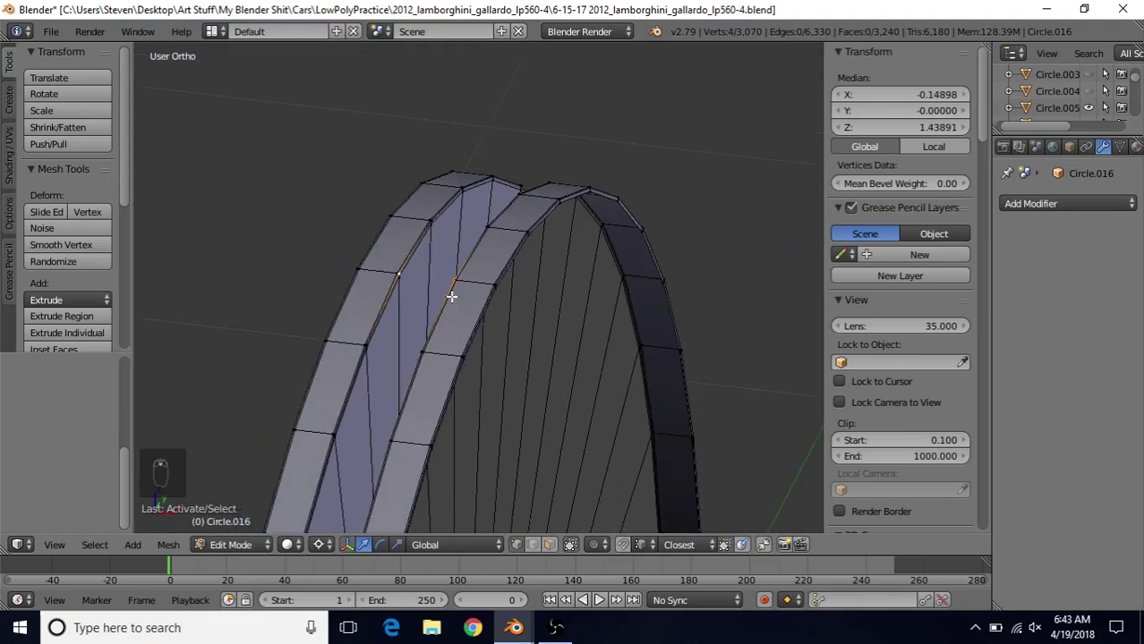
scroll(451, 296, down, 1)
key(shift+d)
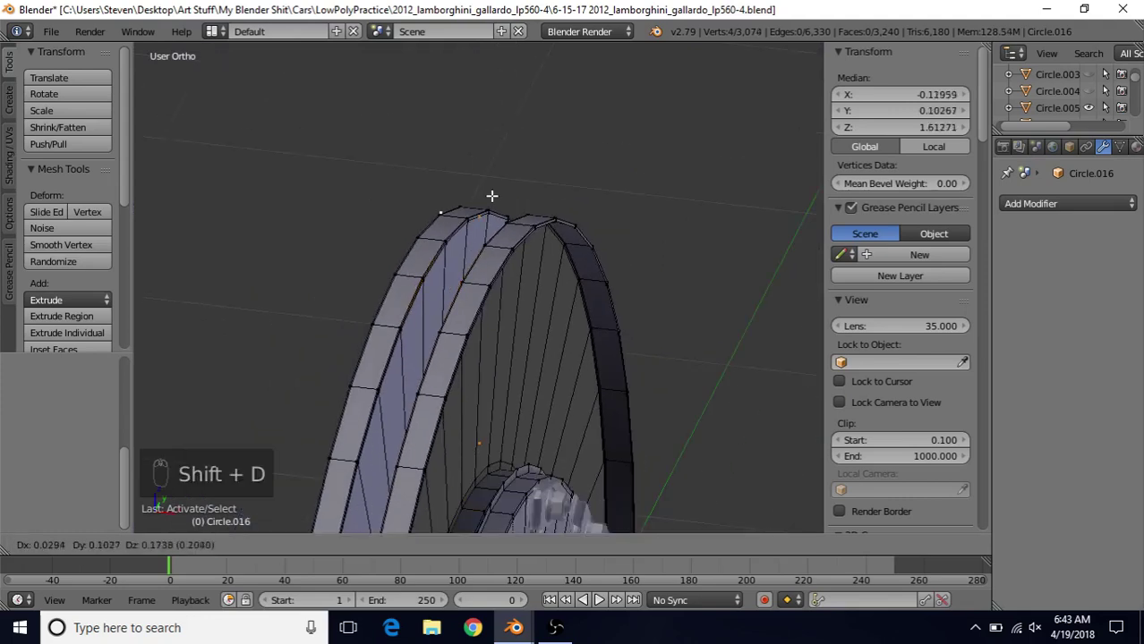
right_click(482, 213)
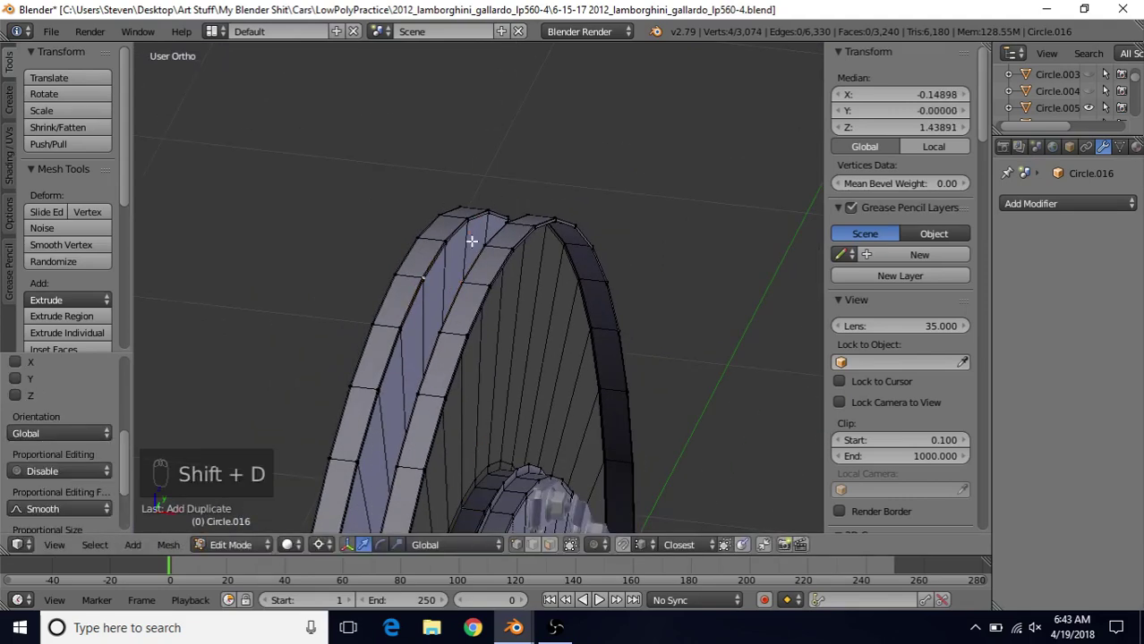
key(f)
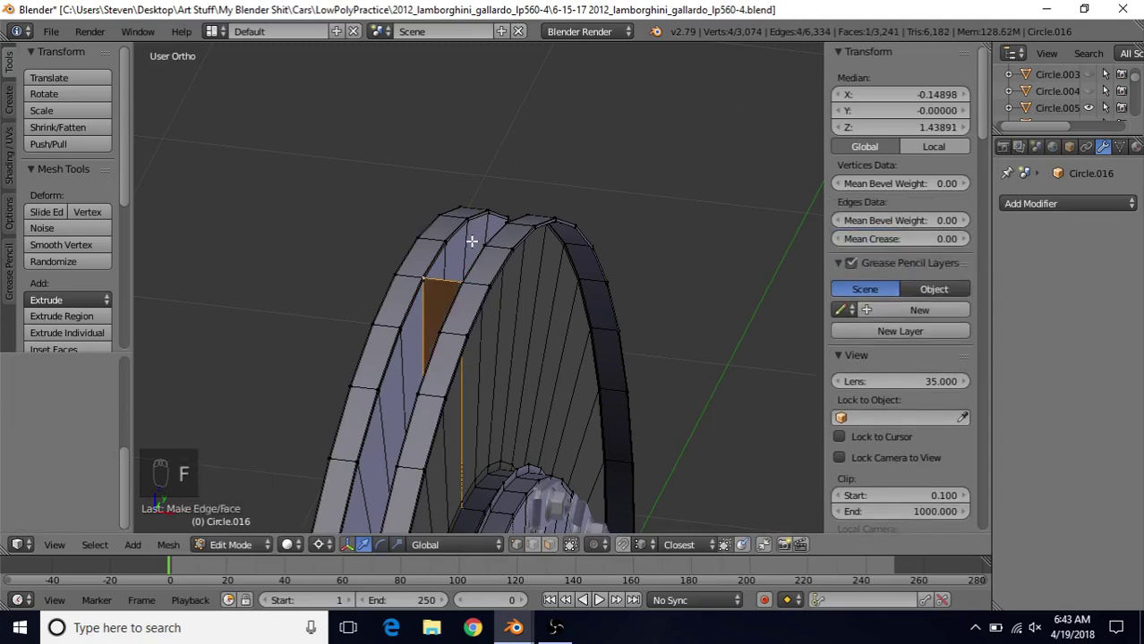
Separate the new face into its own object and hide all other objects so only the vane strip remains in view.
key(p)
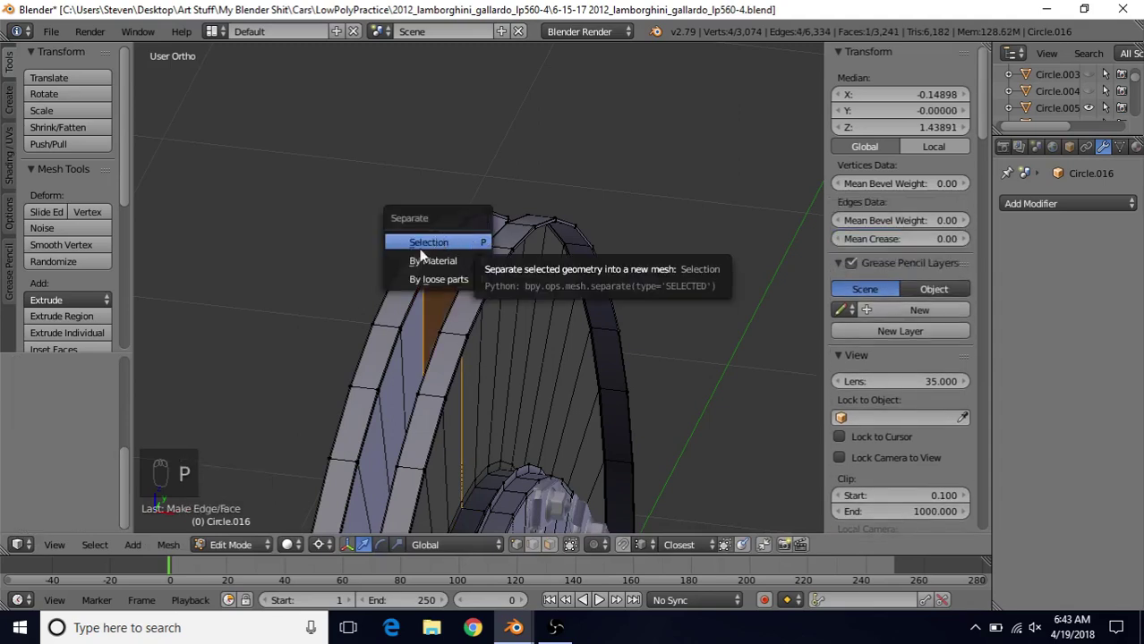
click(440, 241)
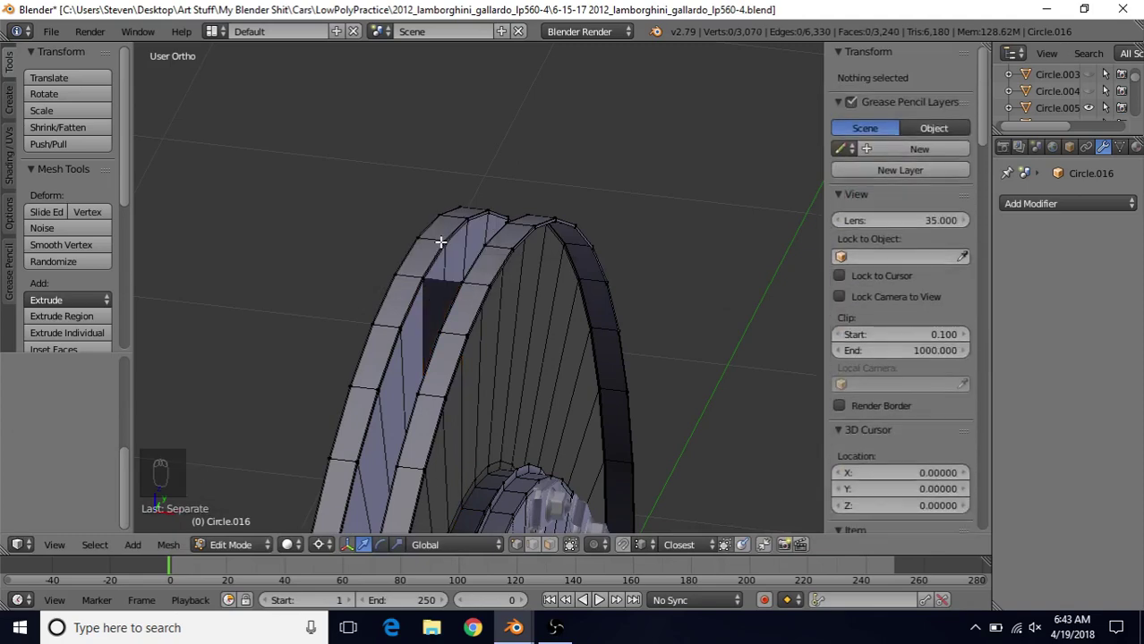
key(Tab)
right_click(435, 287)
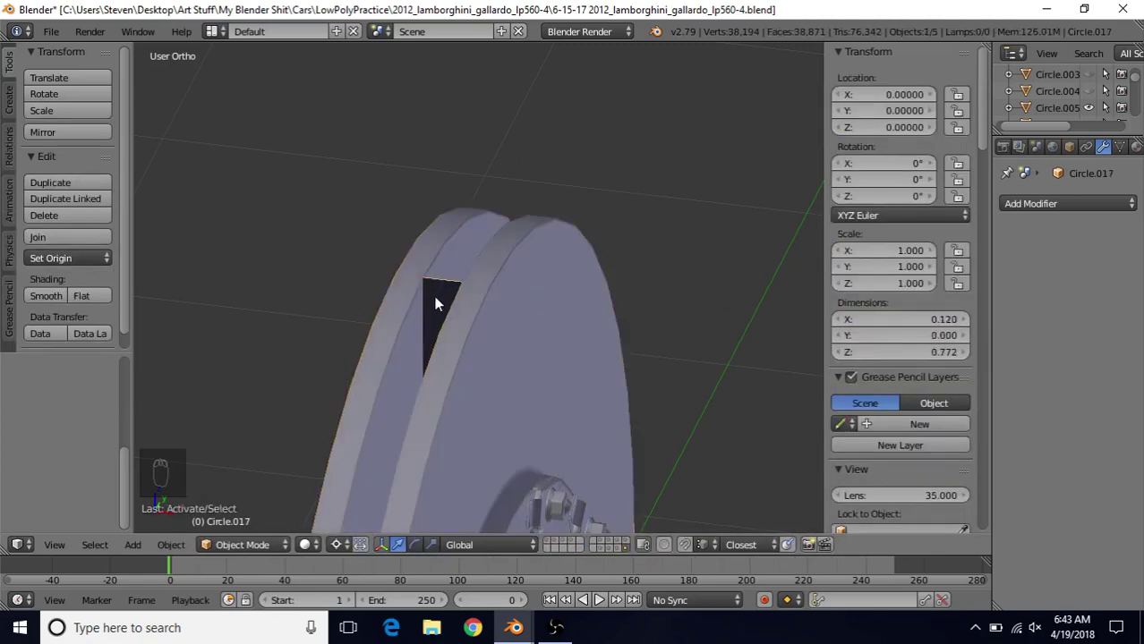
key(shift+h)
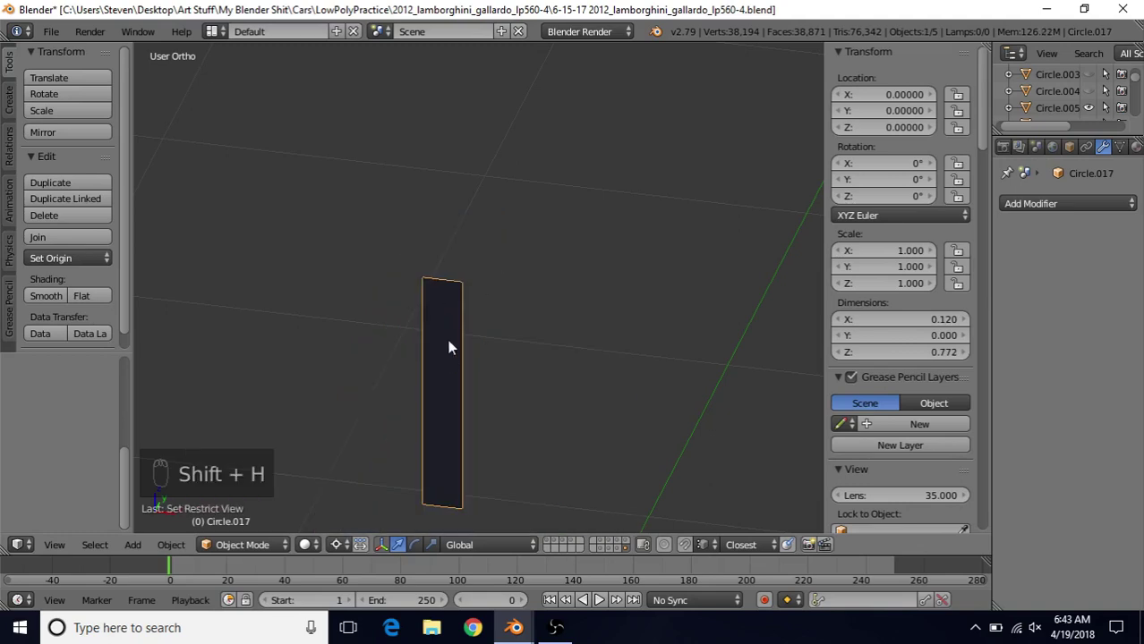
Extrude the whole vane face about 0.024 along the Y axis to give the vane thickness.
key(Tab)
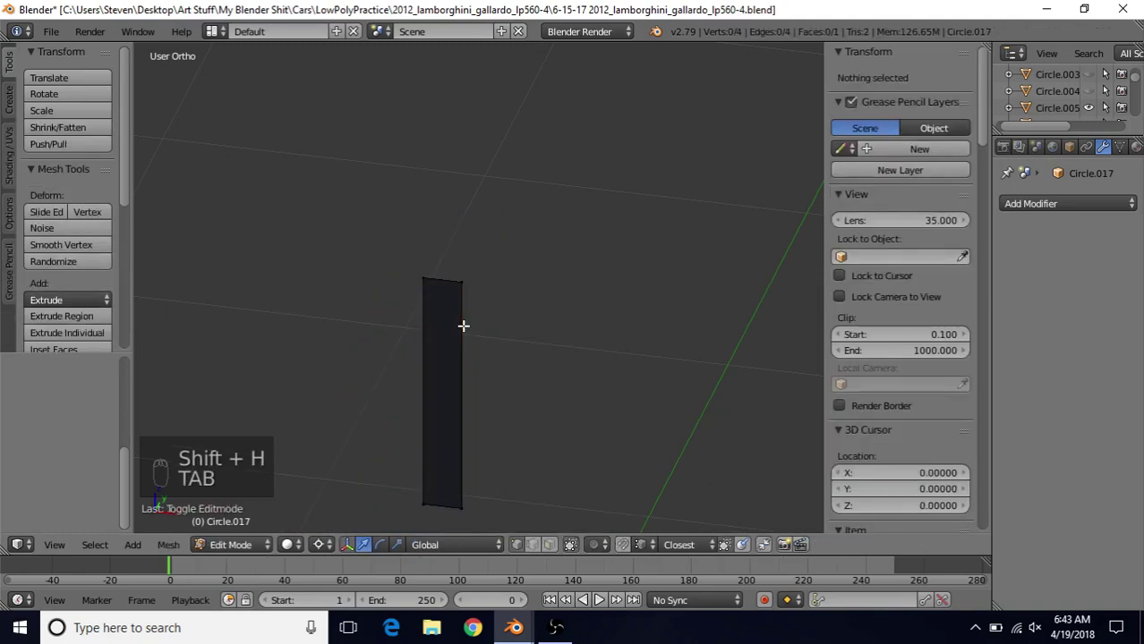
key(a)
key(a)
scroll(465, 334, down, 4)
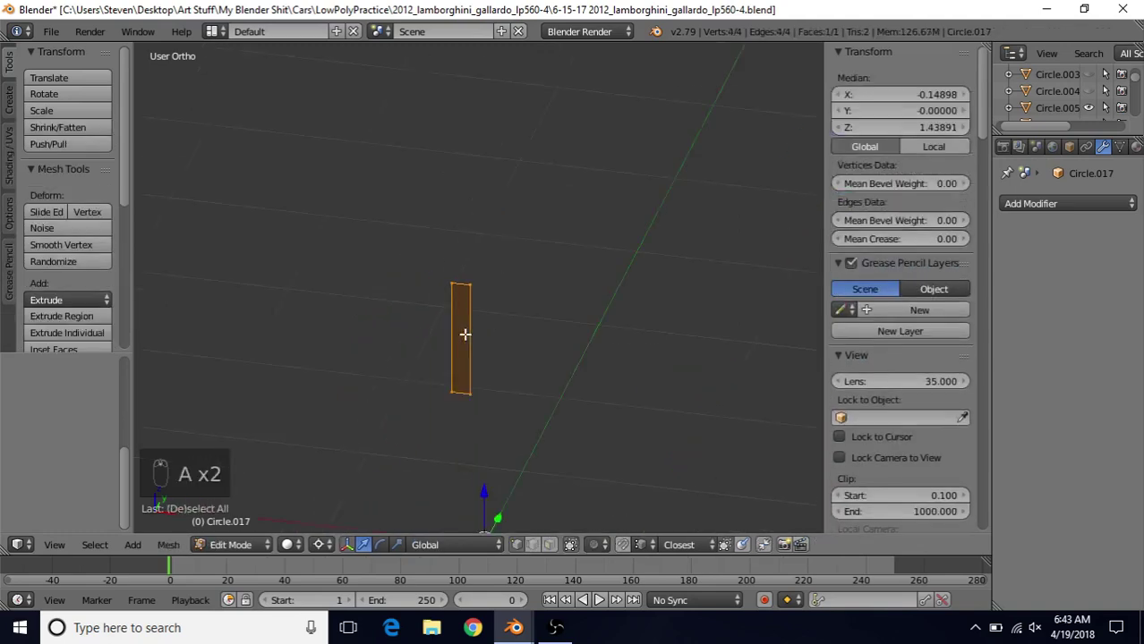
mouse_move(465, 333)
middle_down()
mouse_move(582, 332)
mouse_move(467, 319)
middle_up()
key(e)
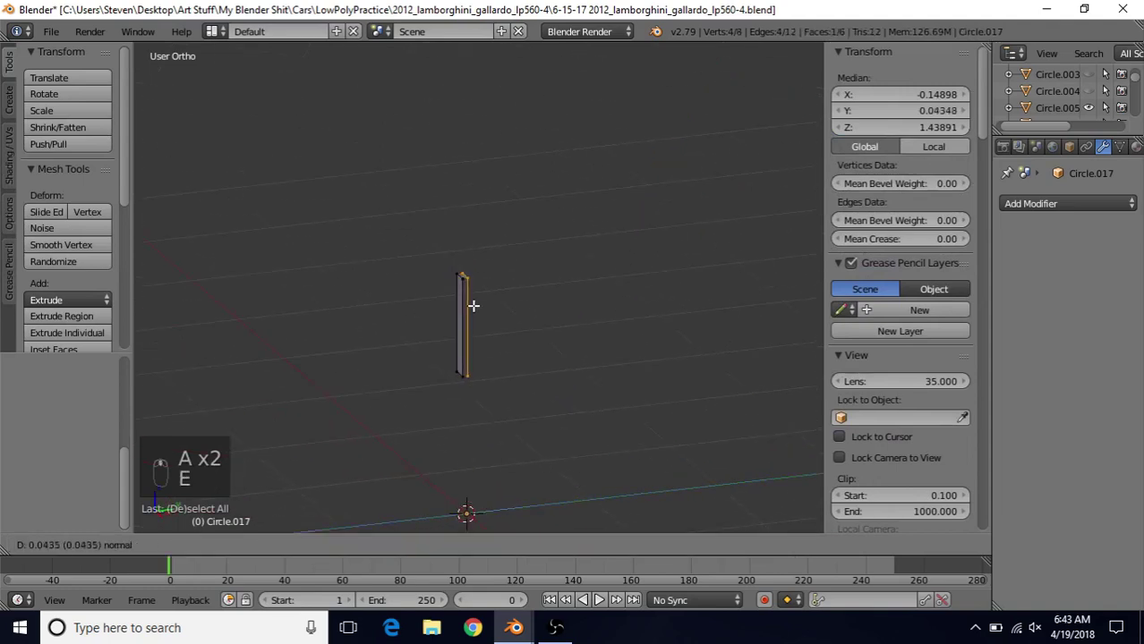
right_click(470, 321)
key(e)
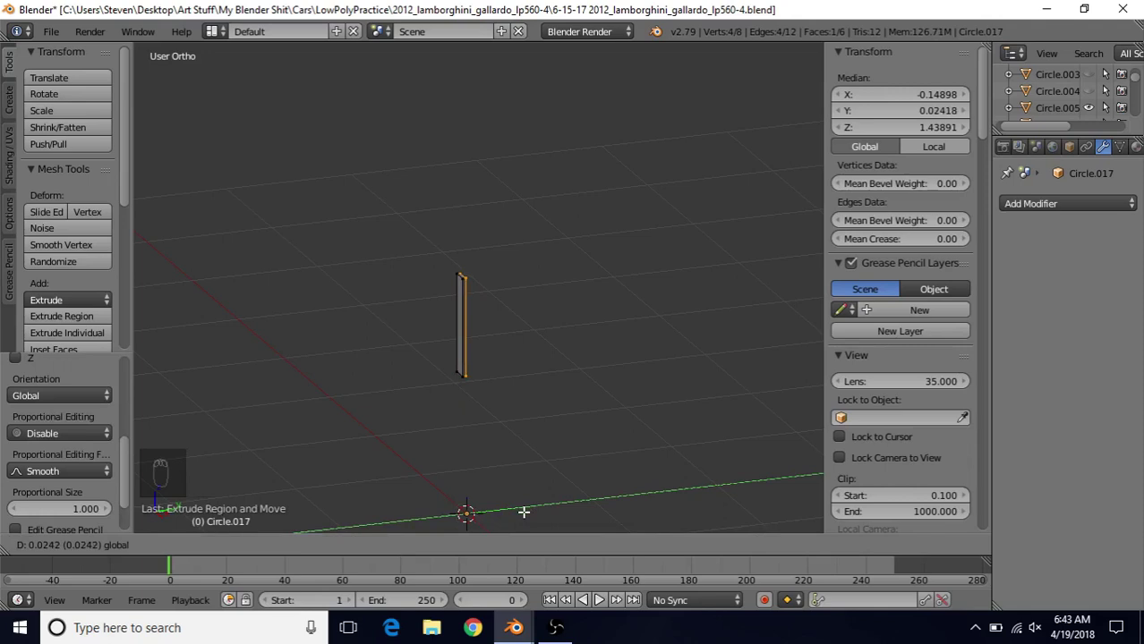
click(523, 512)
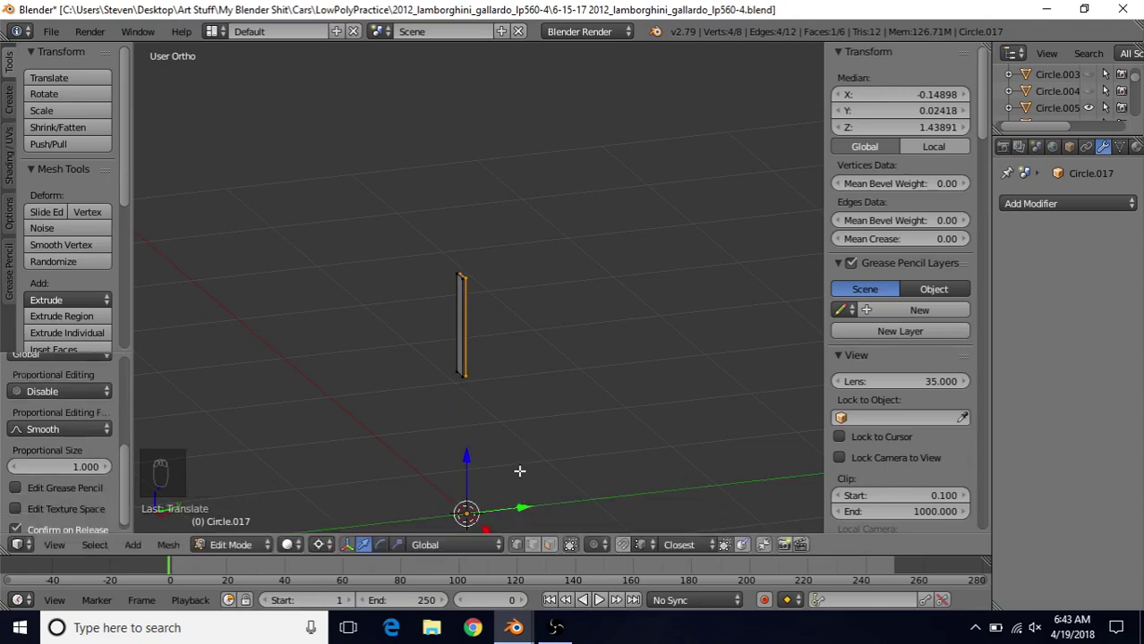
Delete the vane's original face on the centre plane, leaving that side of the block open.
click(550, 545)
right_click(459, 329)
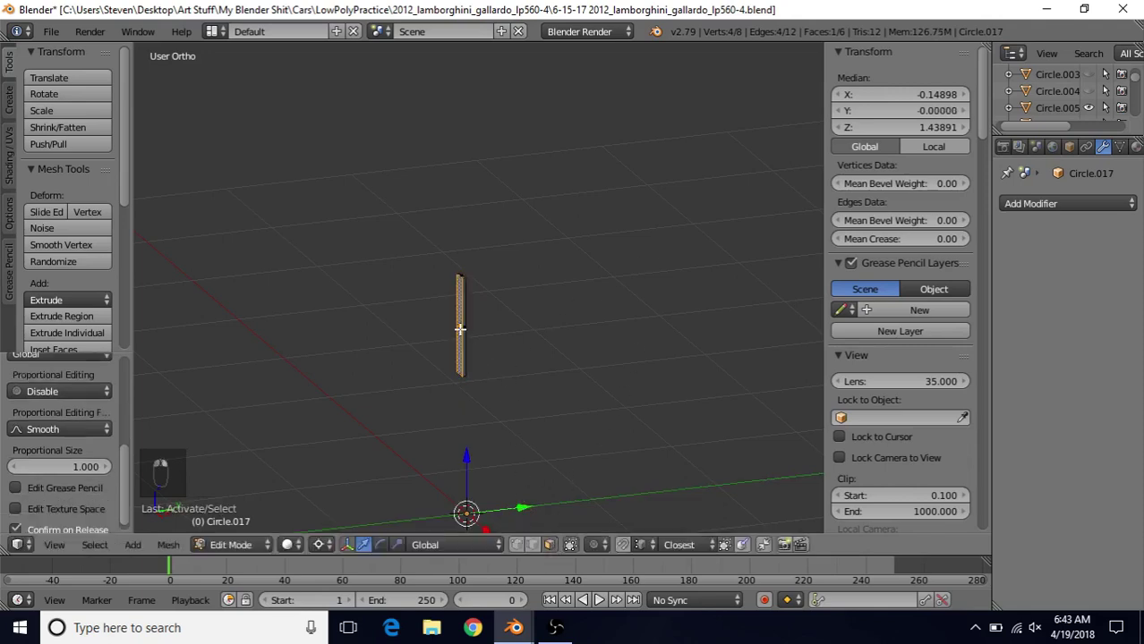
key(Delete)
click(428, 363)
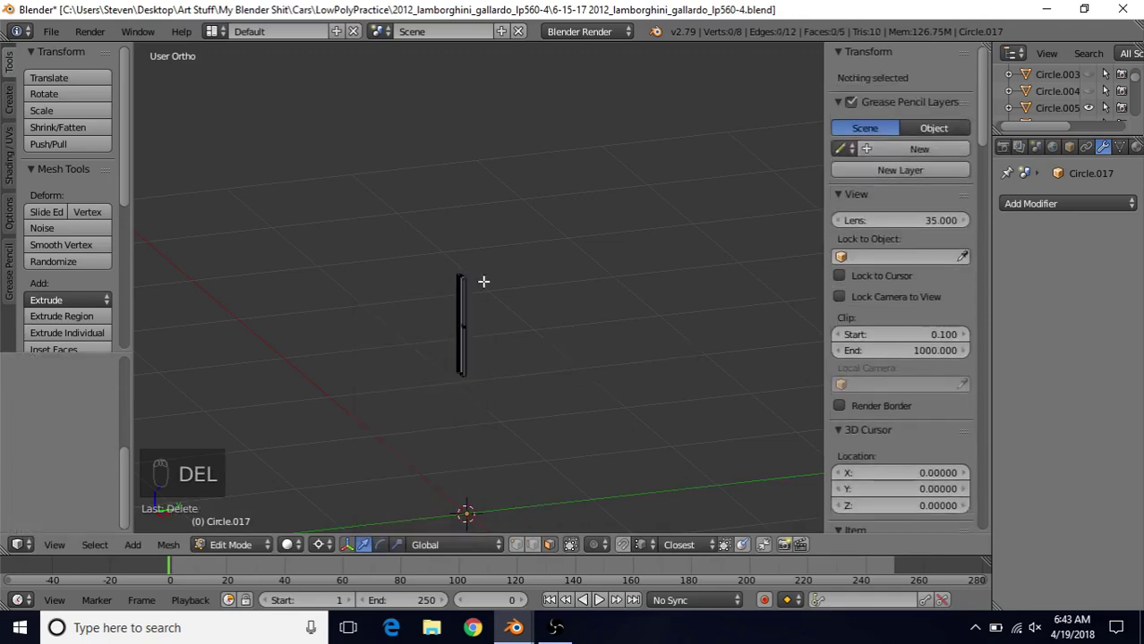
Add a Mirror modifier to the vane across Y only, with clipping enabled and the edit cage adjusted to the modifier result.
middle_drag(484, 281, 483, 288)
click(1035, 204)
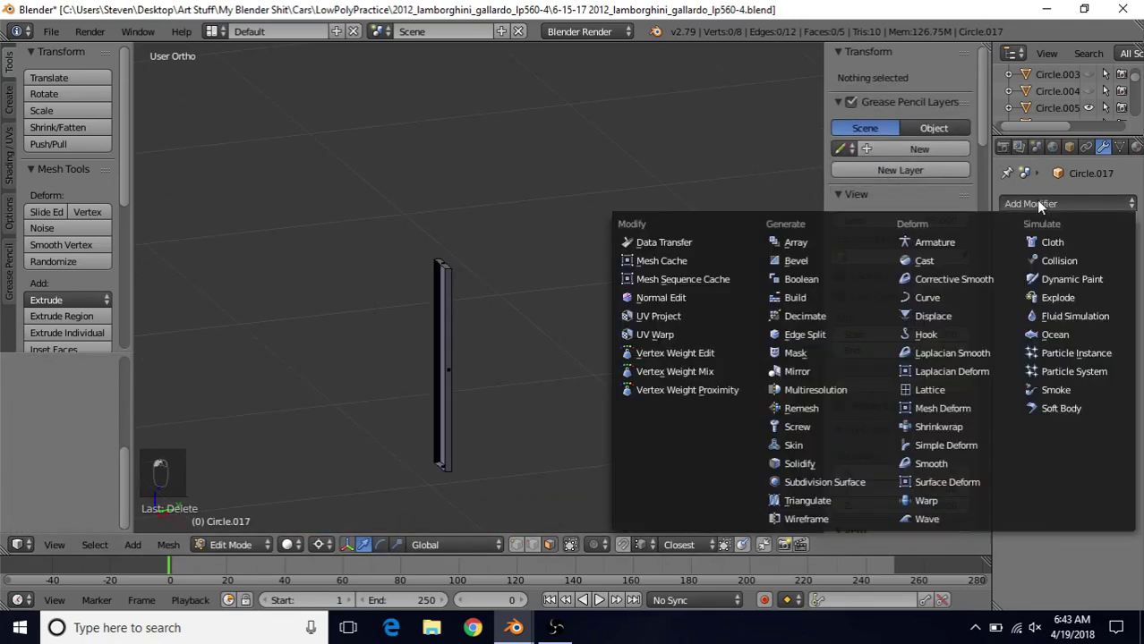
click(810, 369)
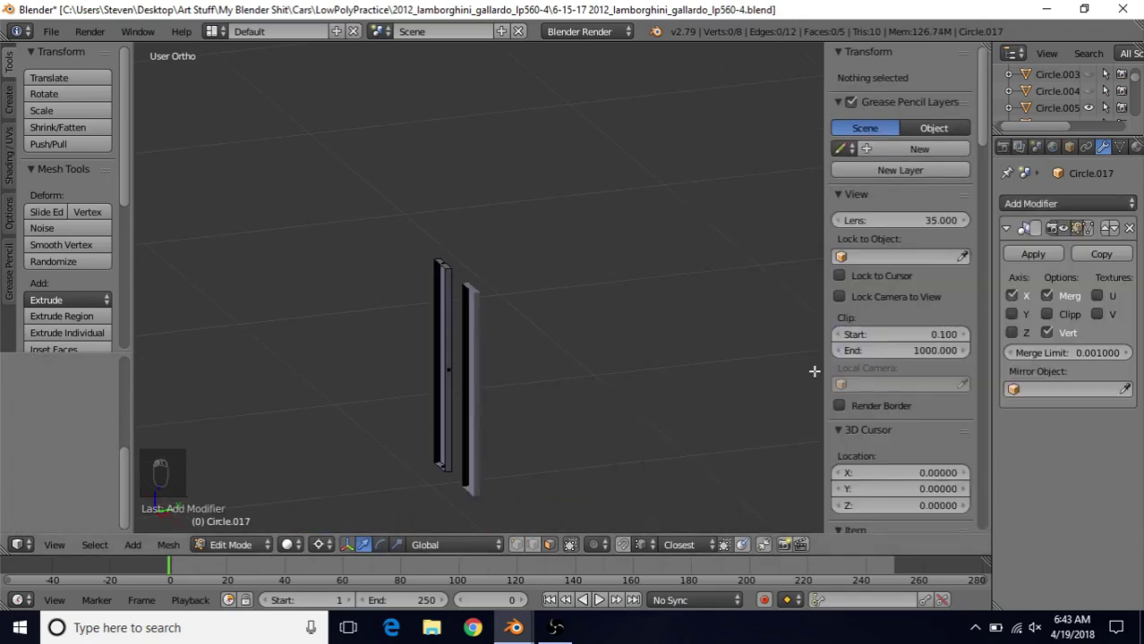
click(1010, 295)
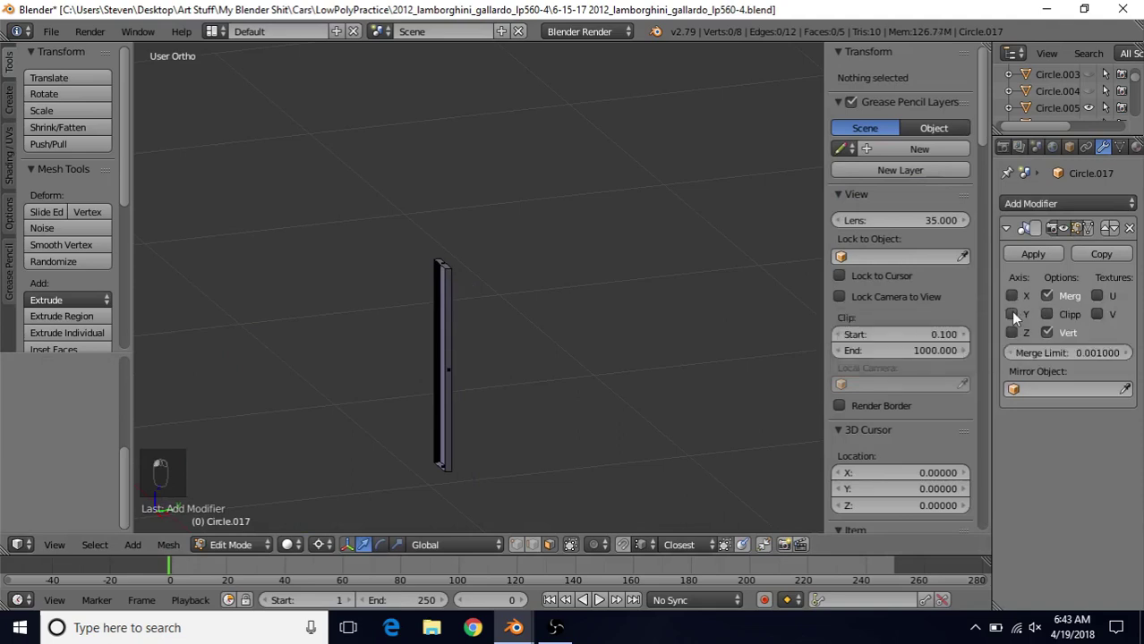
click(1013, 314)
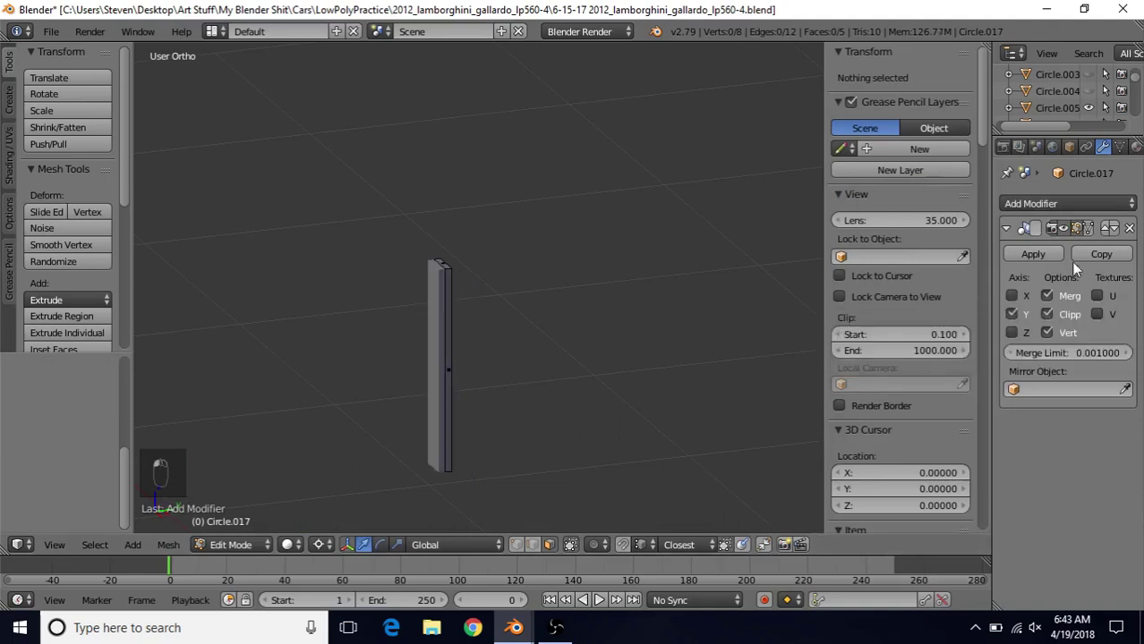
click(1086, 229)
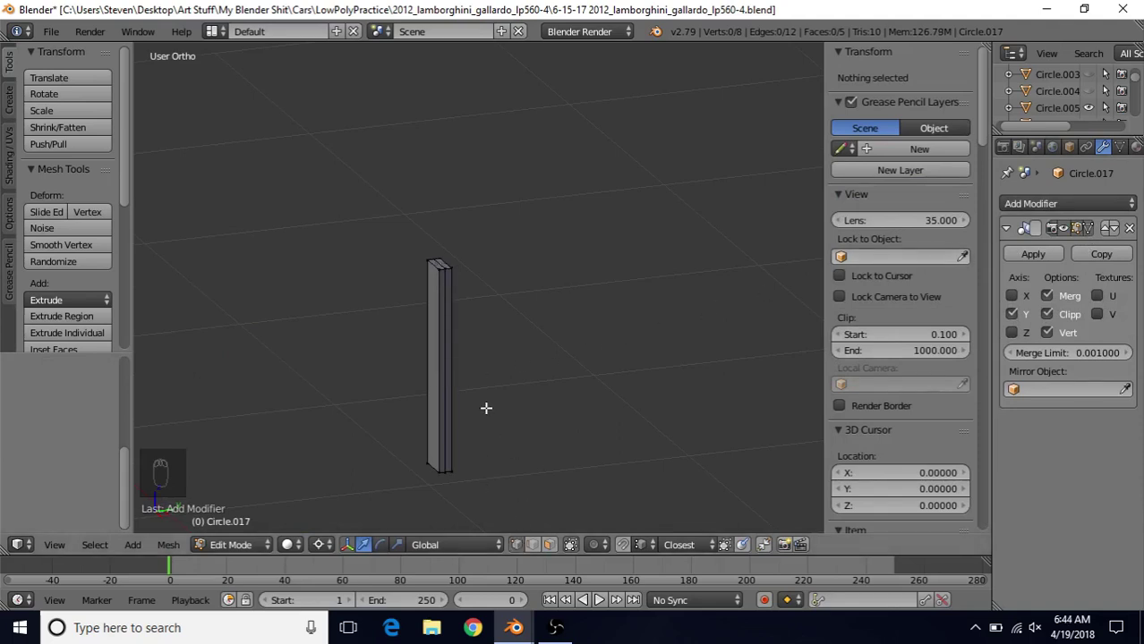
Select the whole vane mesh in the right side view and set the pivot point to Median Point.
key(KP_3)
key(a)
key(a)
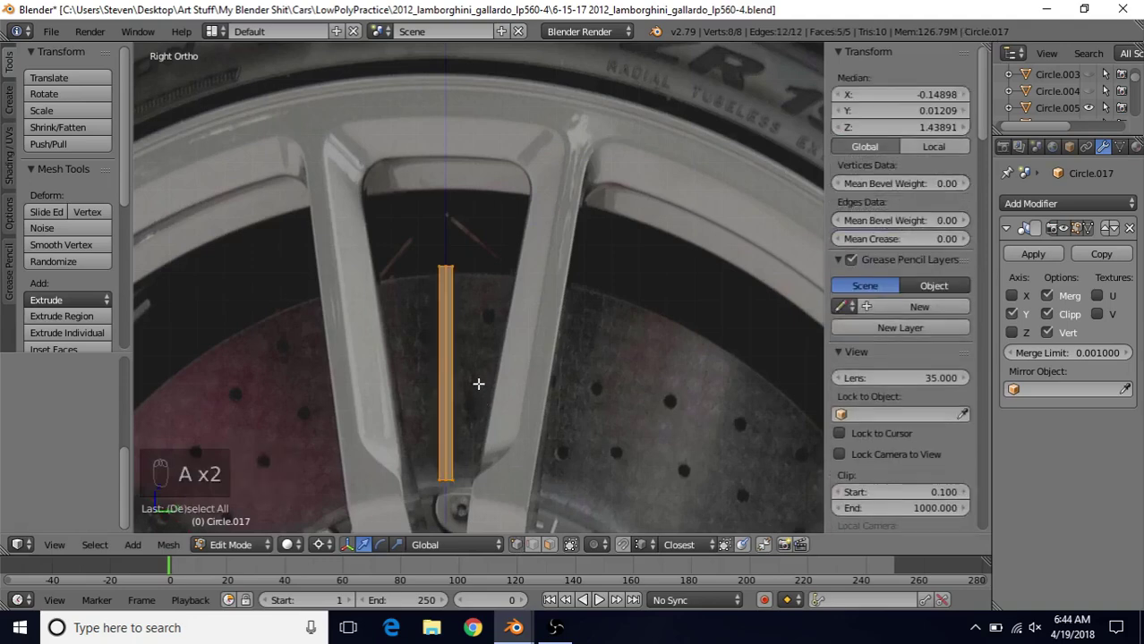
shift+middle_drag(478, 386, 495, 261)
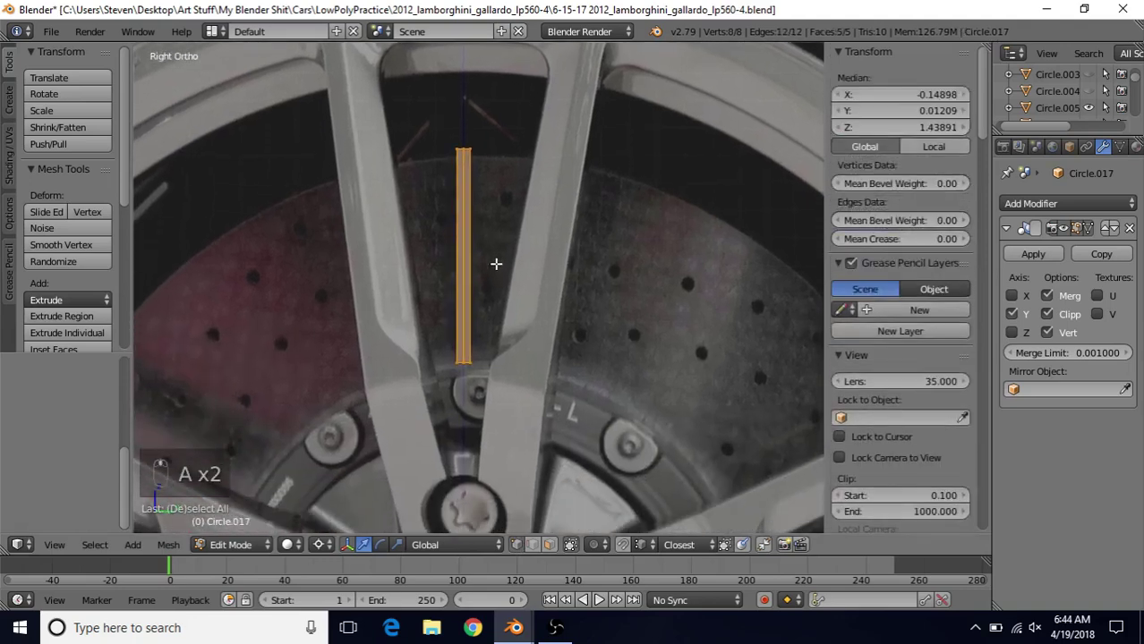
click(322, 545)
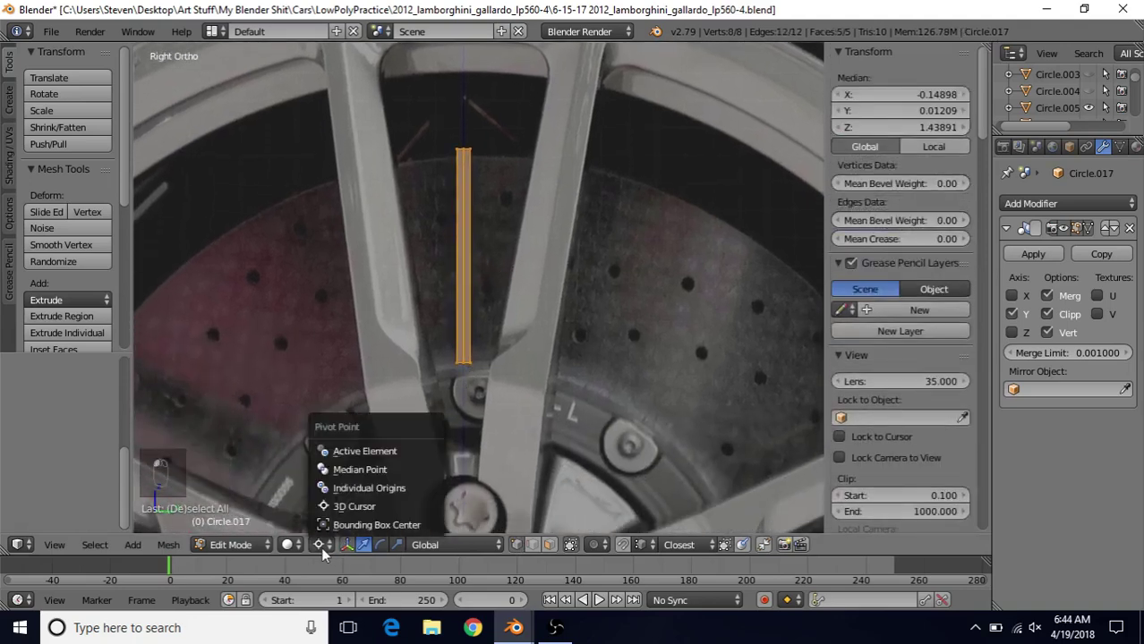
click(370, 471)
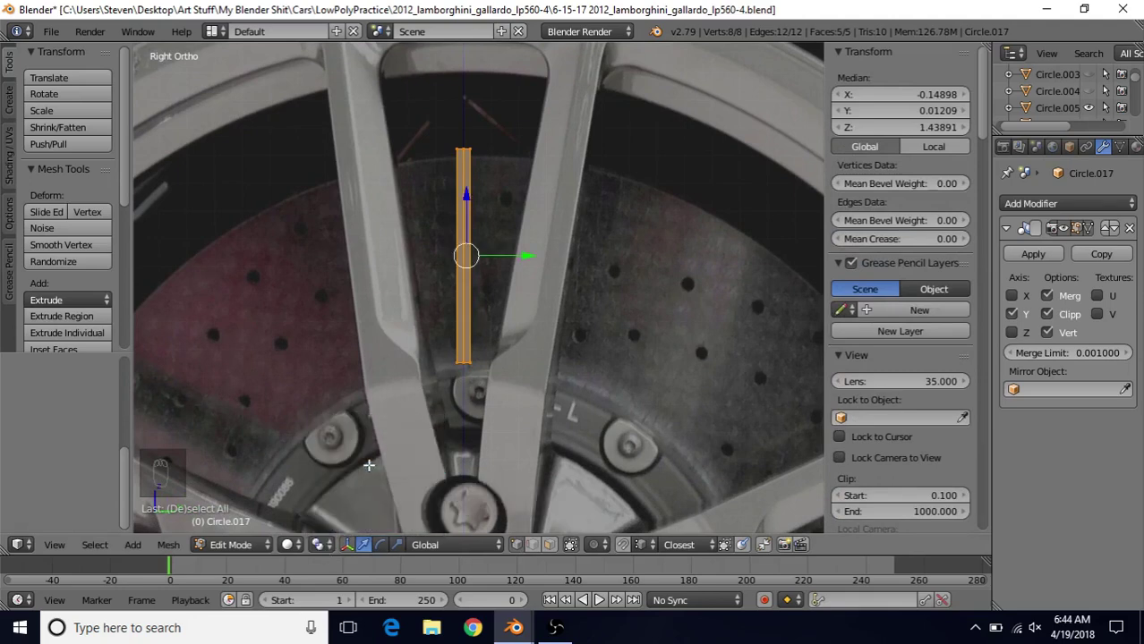
Thin the mirrored vane to about 0.042 overall by moving its geometry along Y toward the centre plane, and return to Object Mode.
key(g)
key(y)
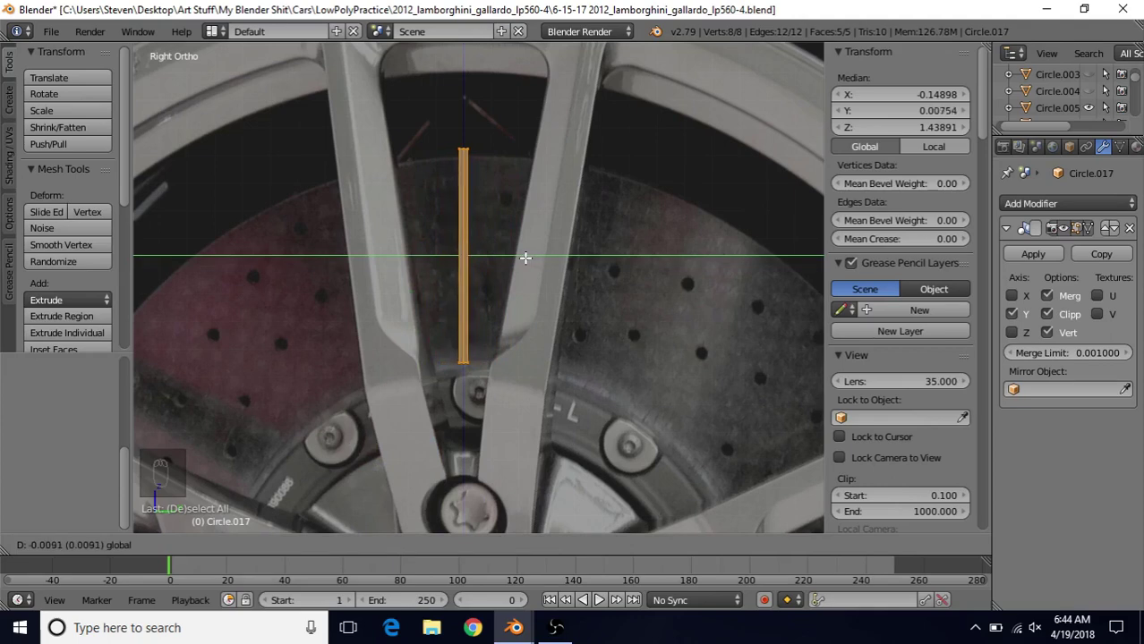
click(524, 258)
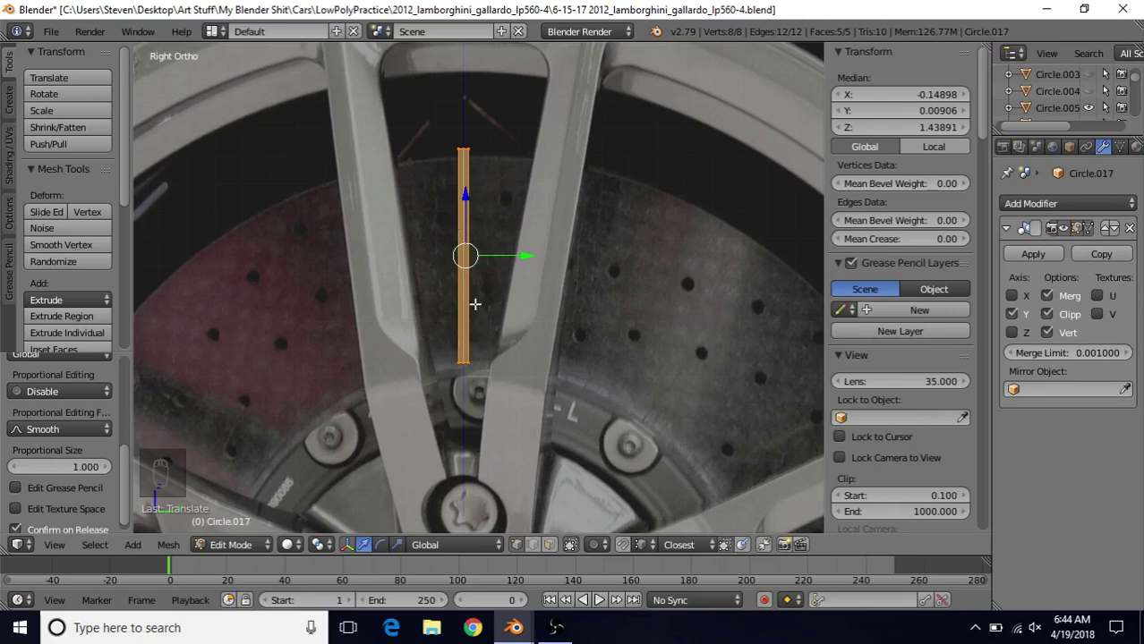
drag(518, 255, 520, 255)
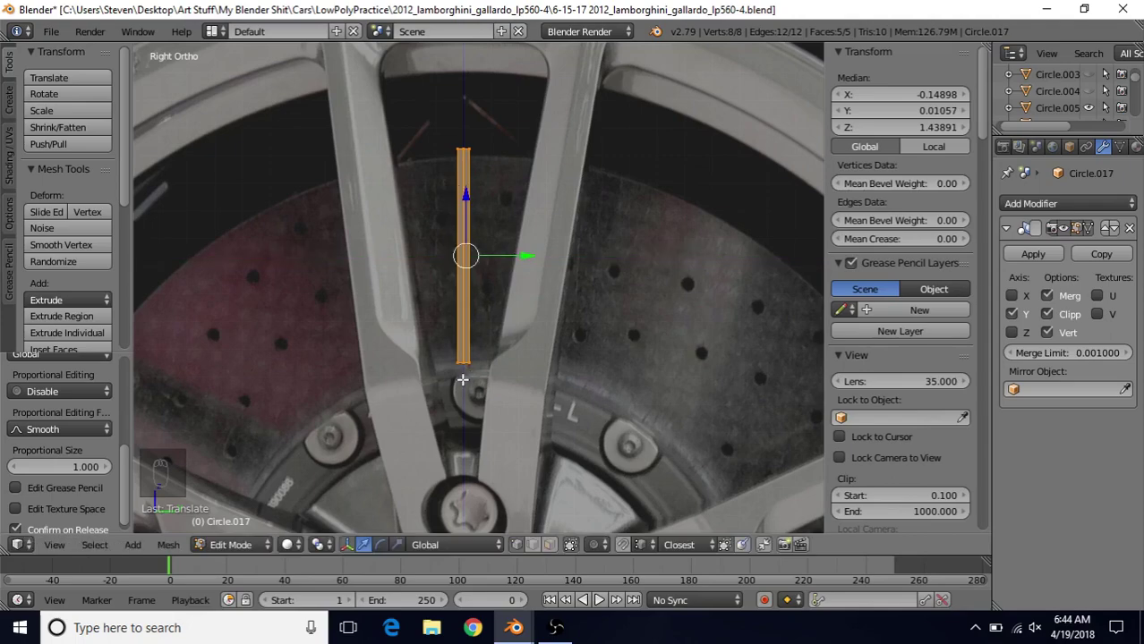
scroll(439, 377, down, 2)
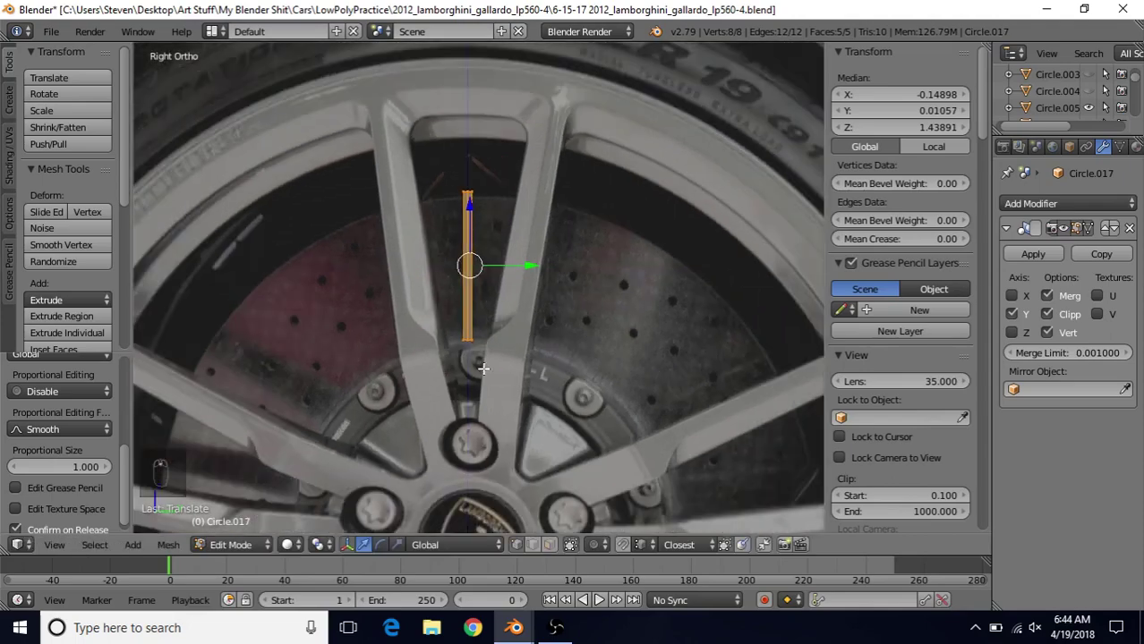
key(Tab)
scroll(530, 322, down, 3)
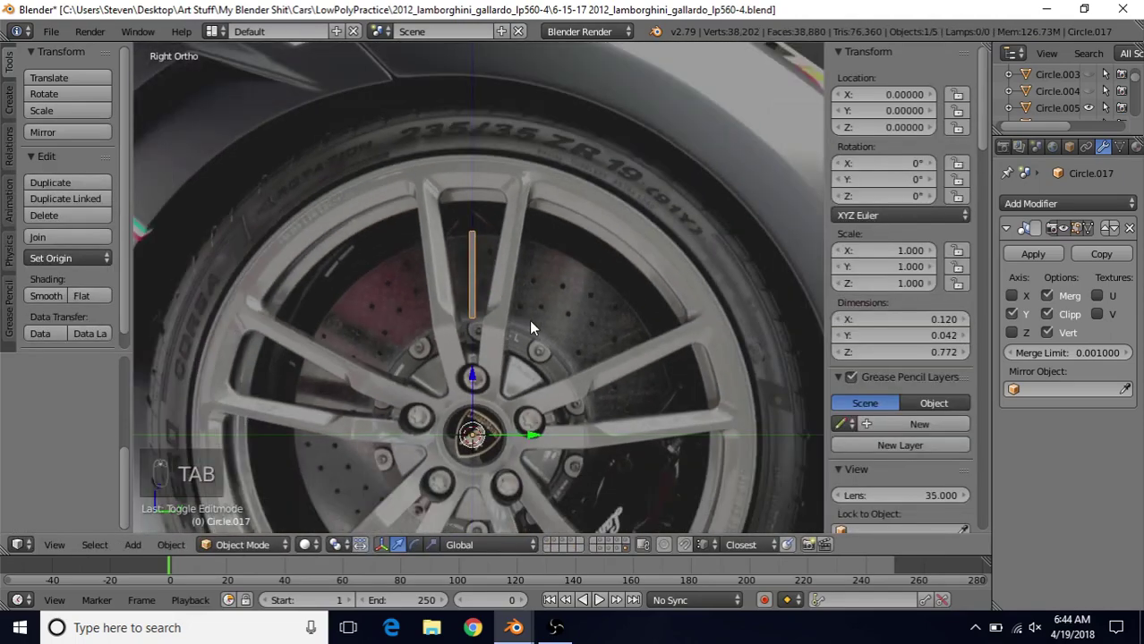
scroll(531, 327, up, 5)
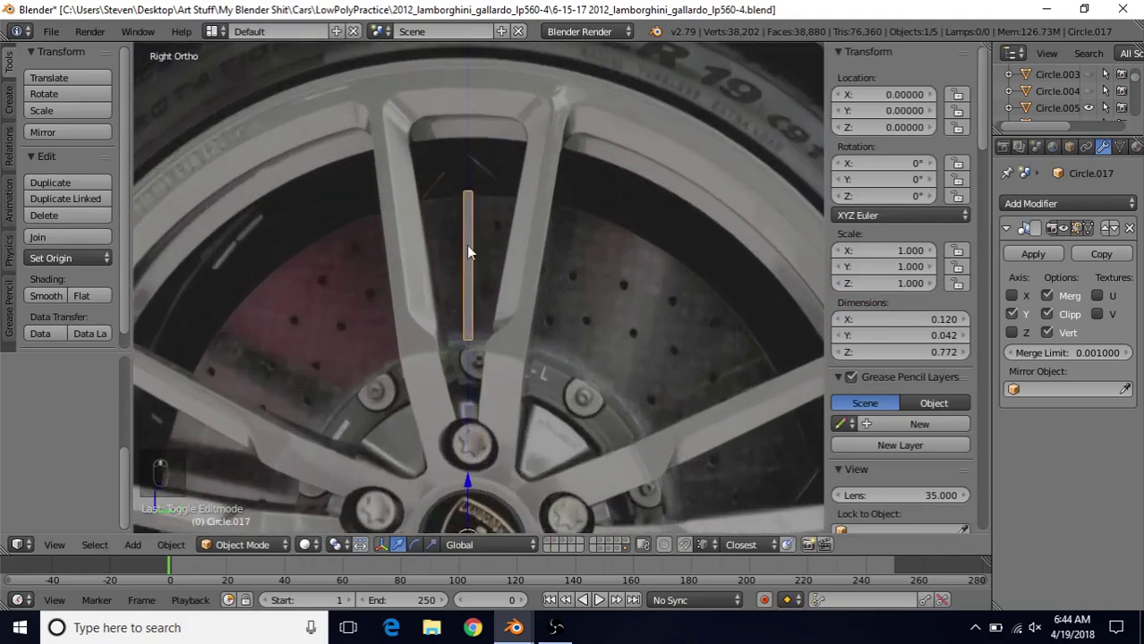
Switch to the Blender window with the practice V24a file, unhide all brake disc parts, and examine the vents around the rim.
mouse_move(514, 628)
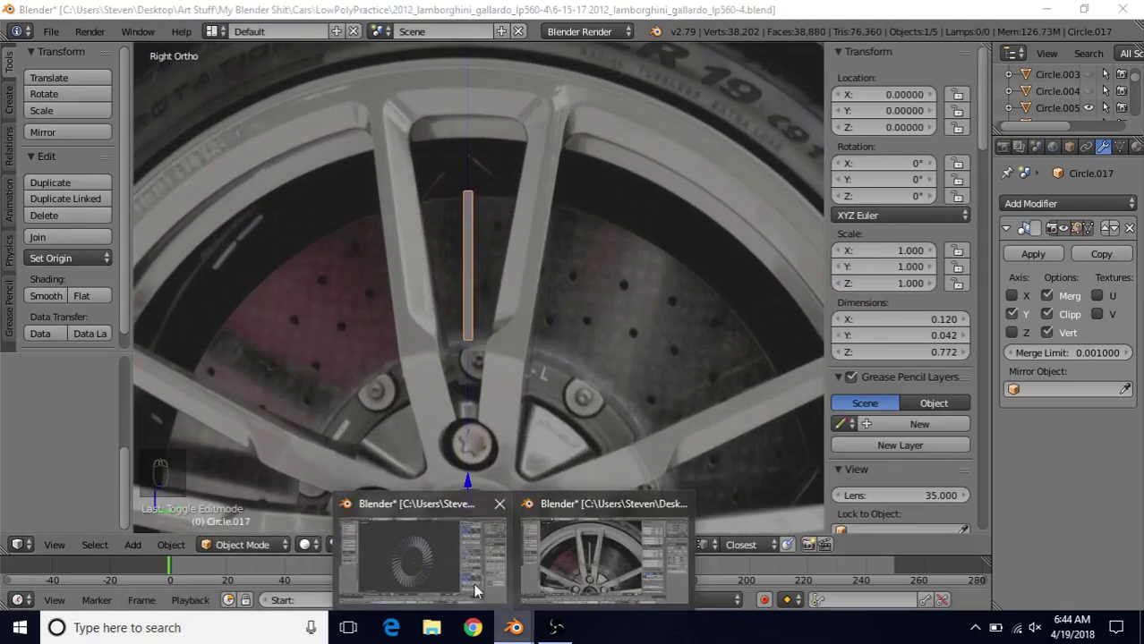
click(455, 547)
middle_drag(528, 367, 536, 298)
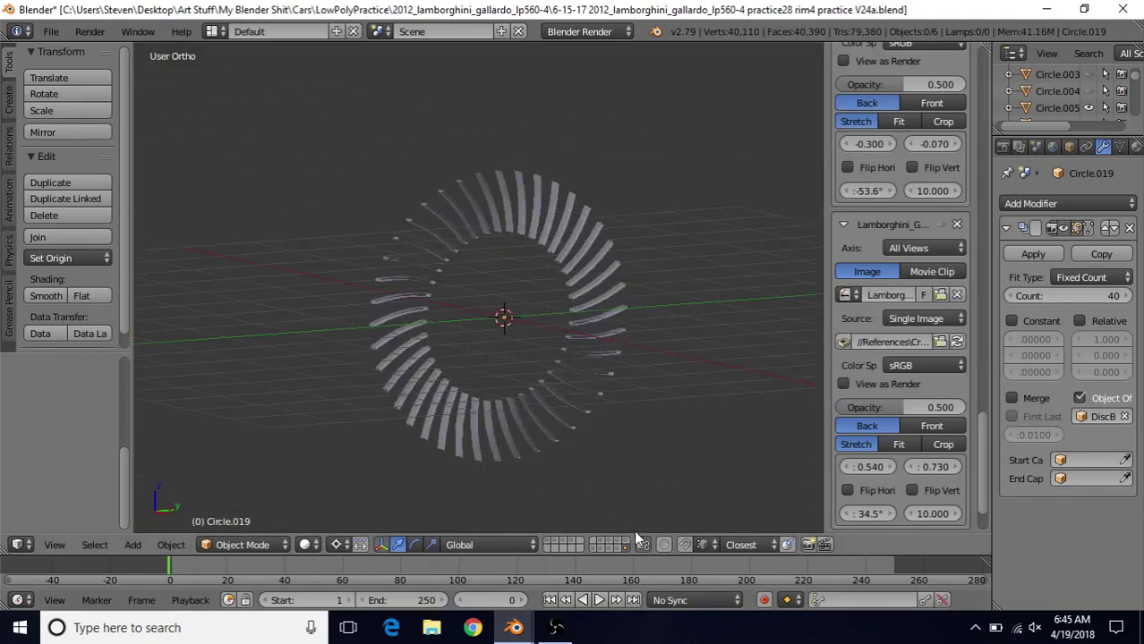
key(alt+h)
middle_drag(528, 379, 452, 377)
scroll(483, 287, up, 2)
scroll(501, 295, down, 2)
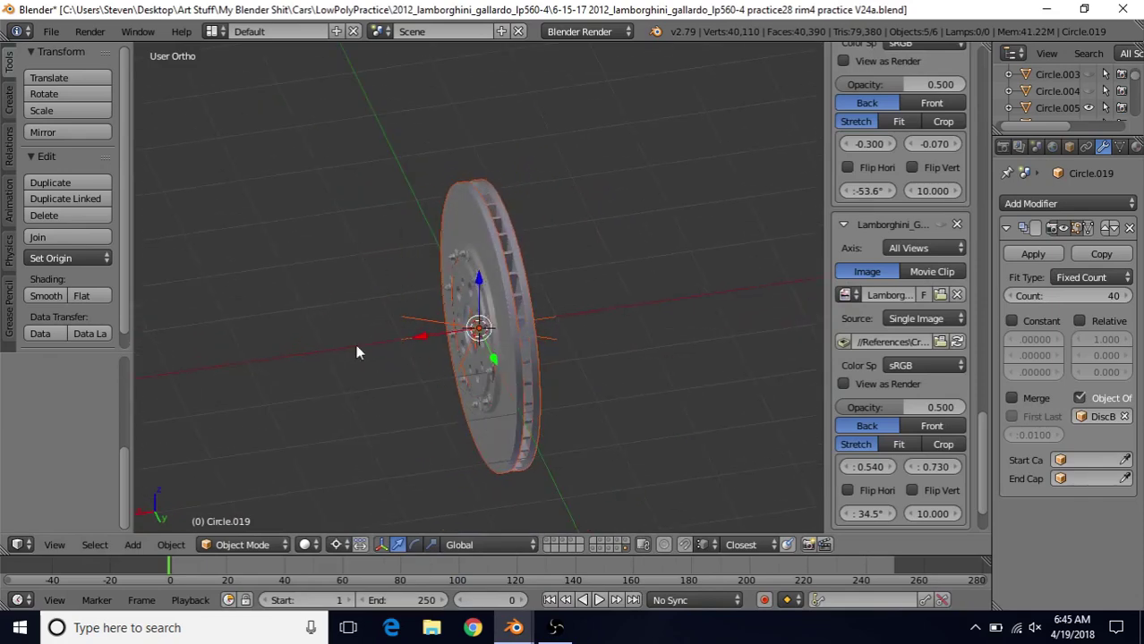
mouse_move(407, 327)
middle_down()
mouse_move(432, 298)
mouse_move(520, 273)
mouse_move(417, 328)
middle_up()
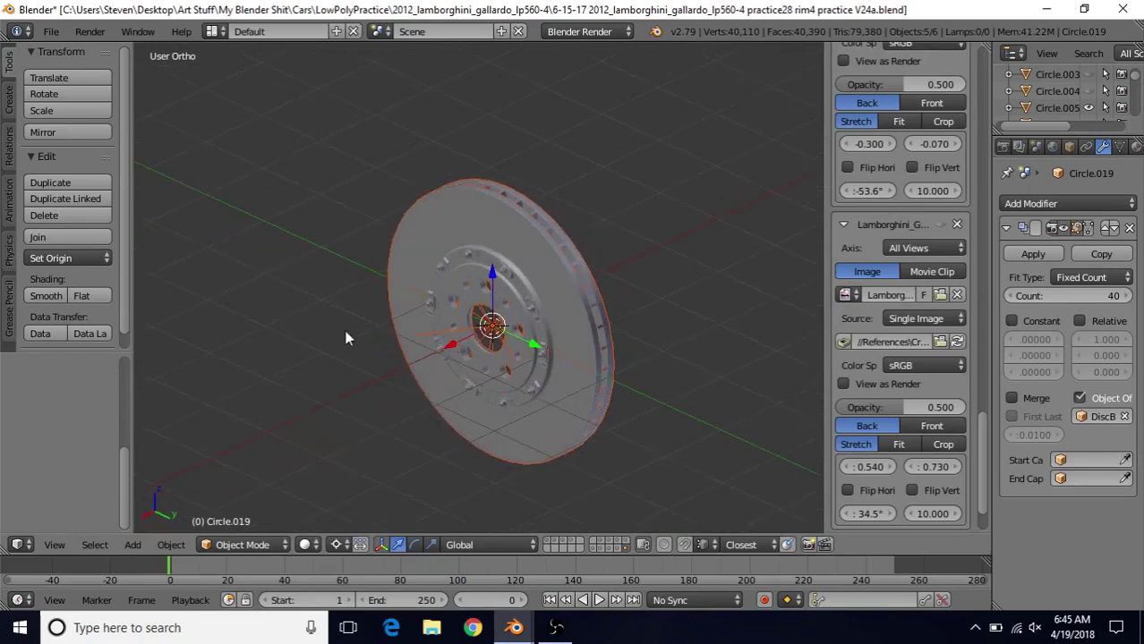
middle_drag(474, 284, 594, 262)
scroll(594, 262, up, 3)
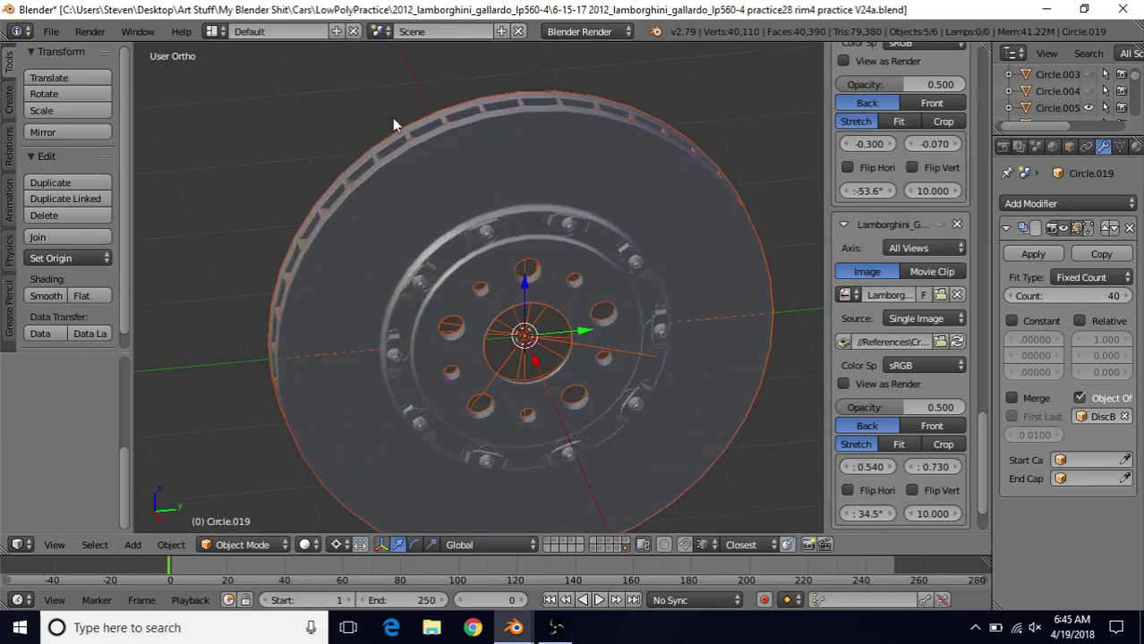
Isolate the ring of curved vanes by hiding the other disc parts, and examine the vanes' curvature.
right_click(439, 117)
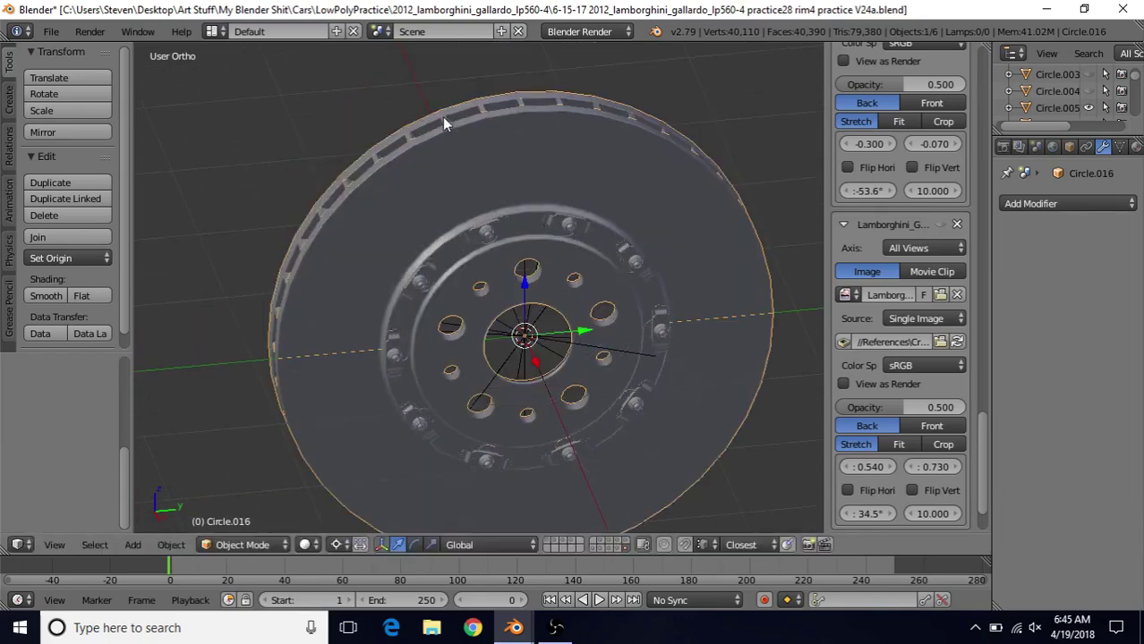
right_click(444, 119)
key(shift+h)
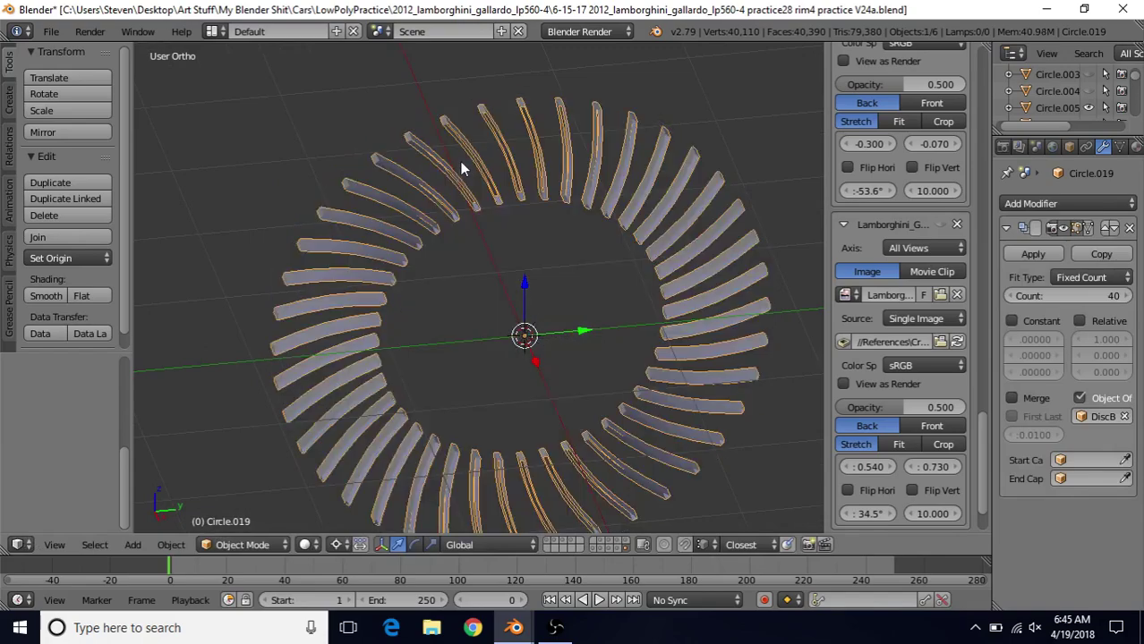
middle_drag(525, 215, 508, 168)
scroll(508, 218, down, 3)
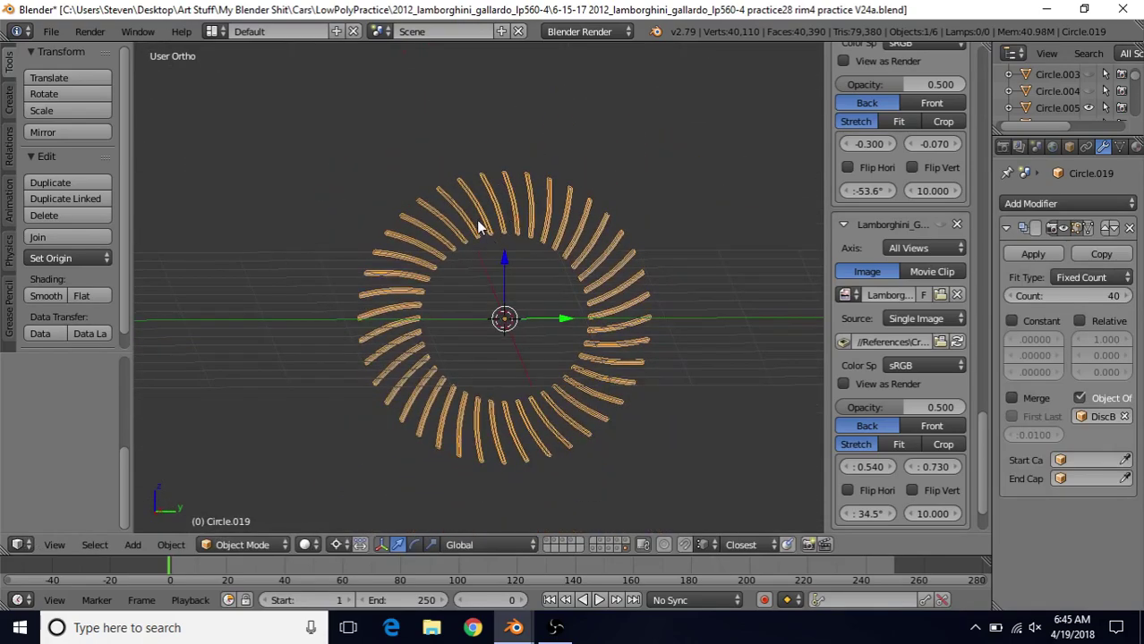
middle_drag(478, 221, 507, 228)
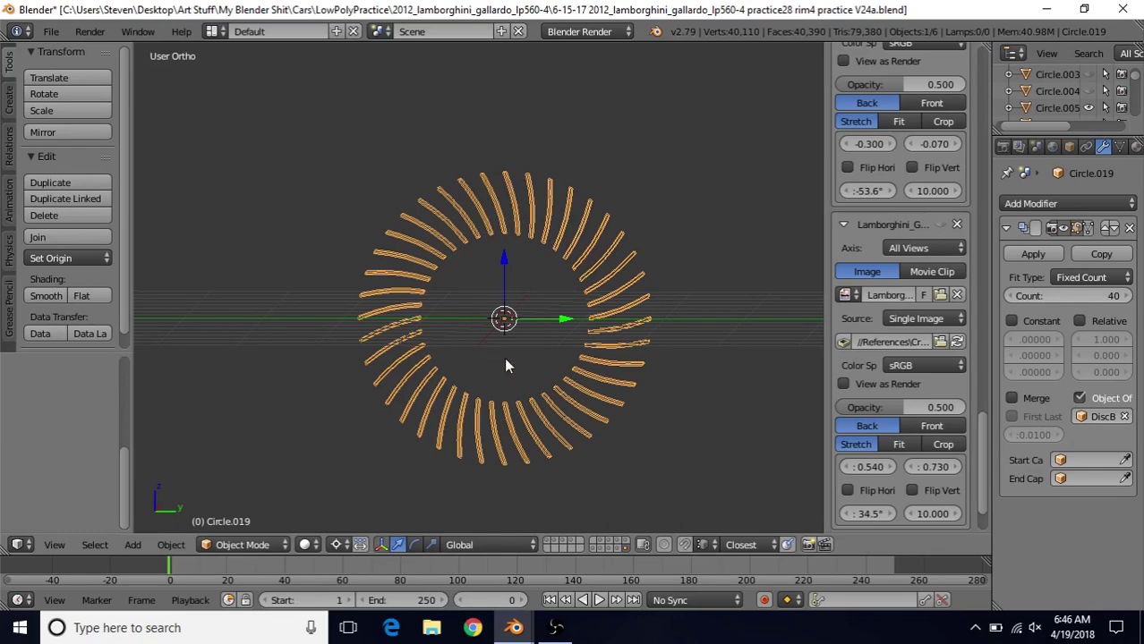
Compare the straight and other vane versions stored on separate layers, and return to the layer with the curved vanes.
click(602, 550)
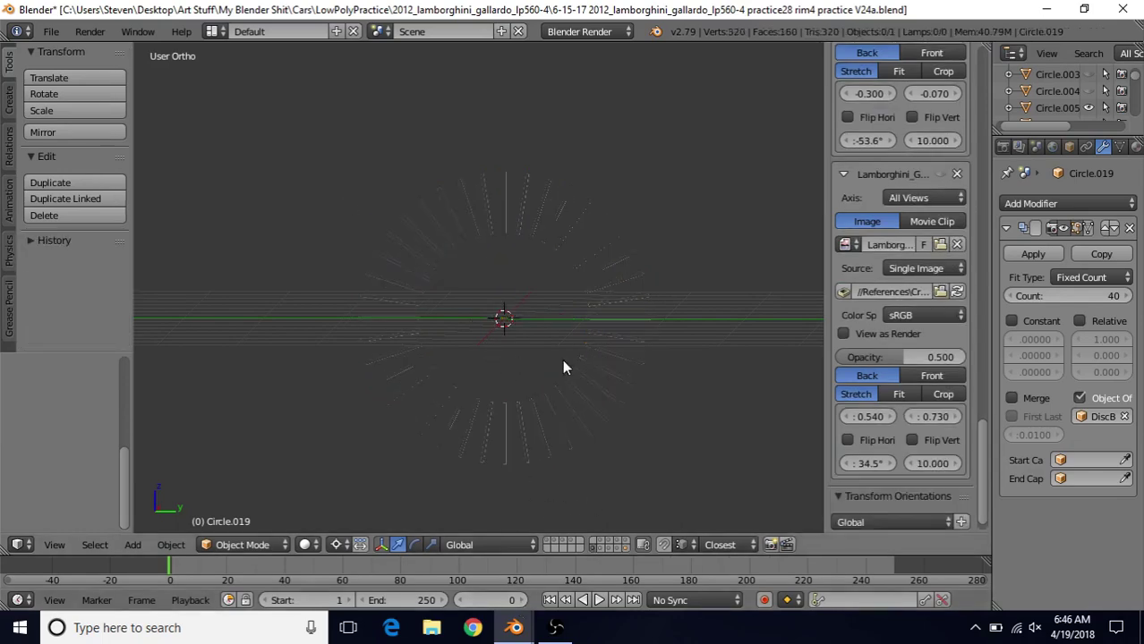
middle_drag(562, 367, 508, 231)
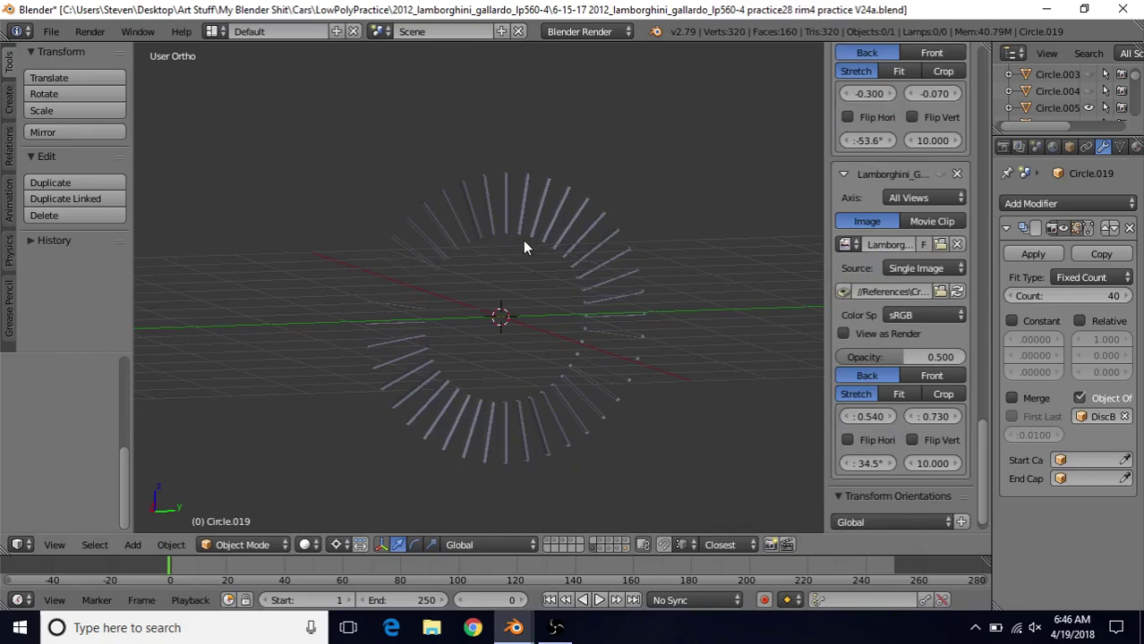
middle_drag(522, 240, 516, 210)
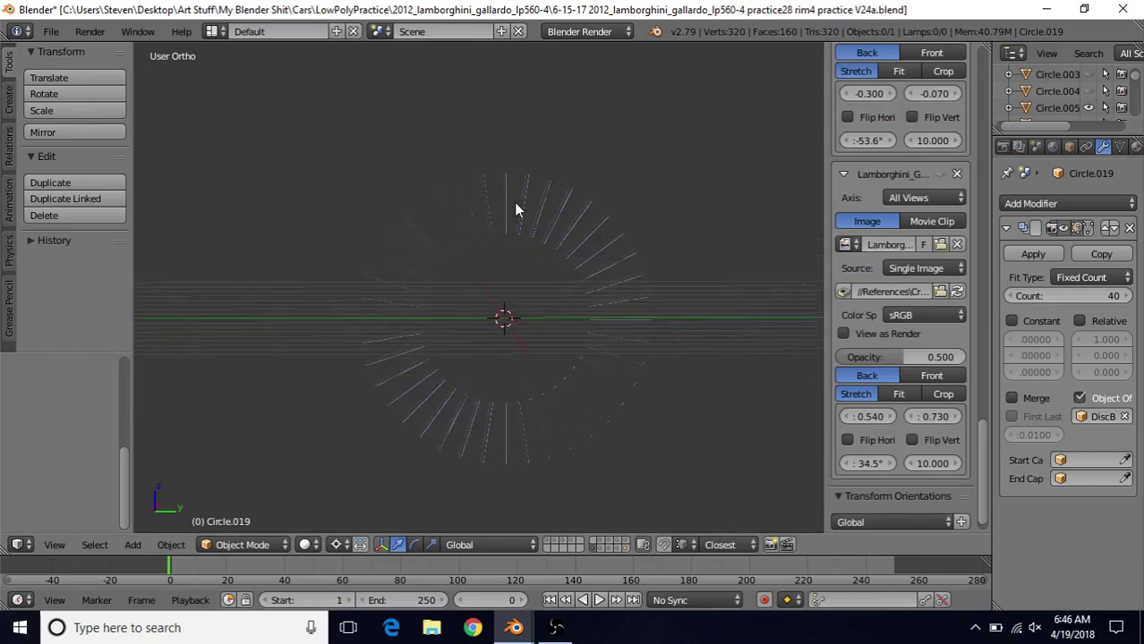
click(613, 549)
click(619, 547)
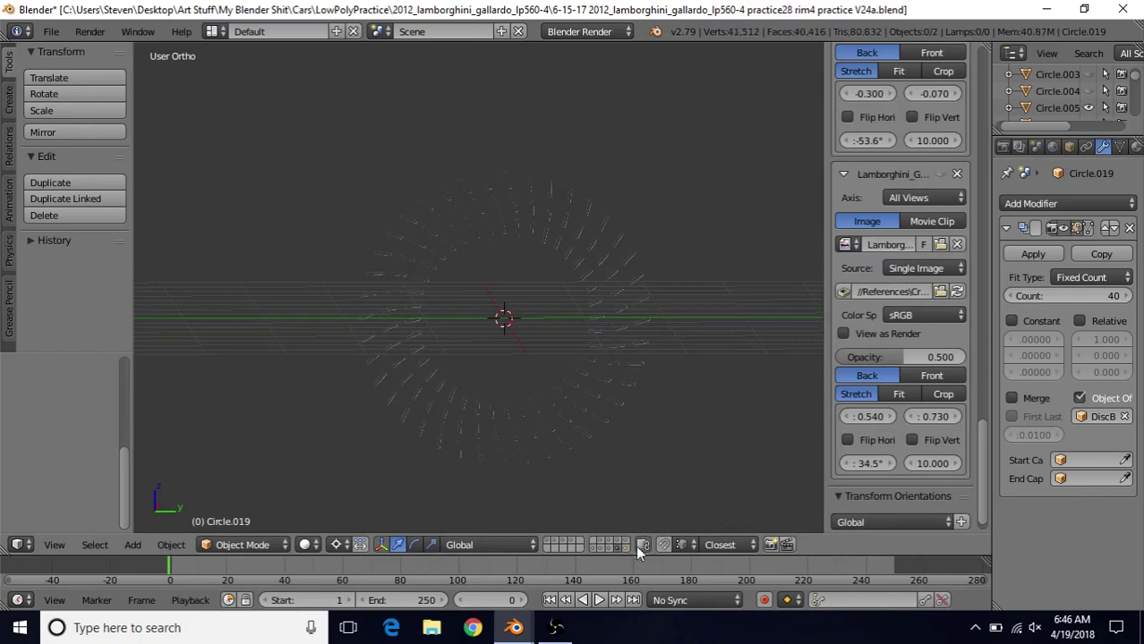
click(625, 549)
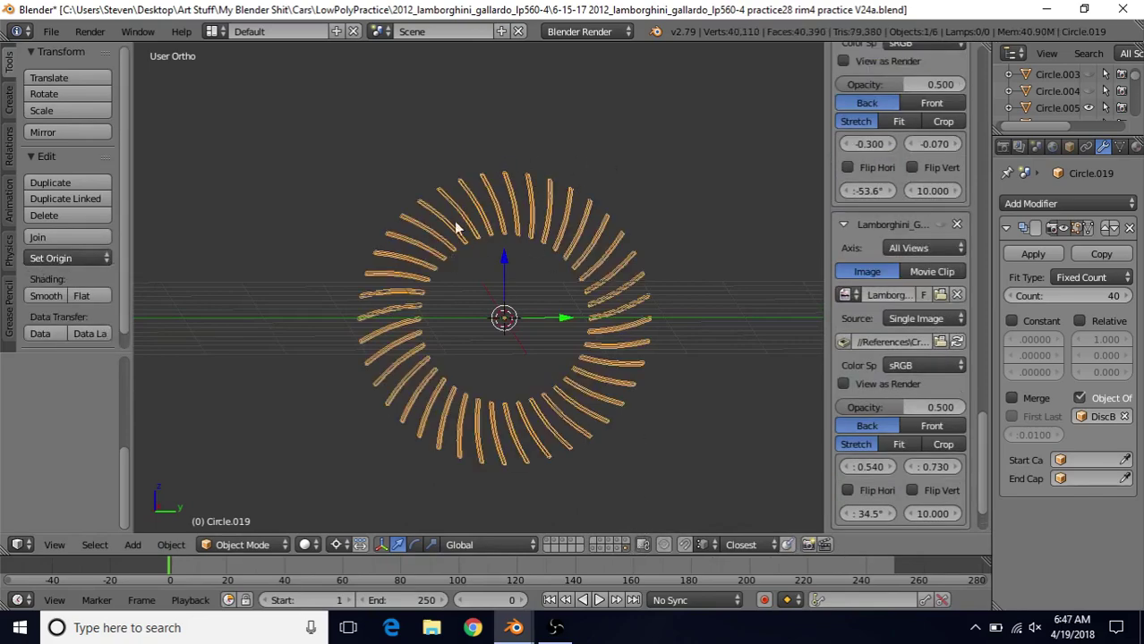
Switch back to the working Blender file and apply the vane's Mirror modifier in Object Mode.
mouse_move(515, 636)
click(610, 559)
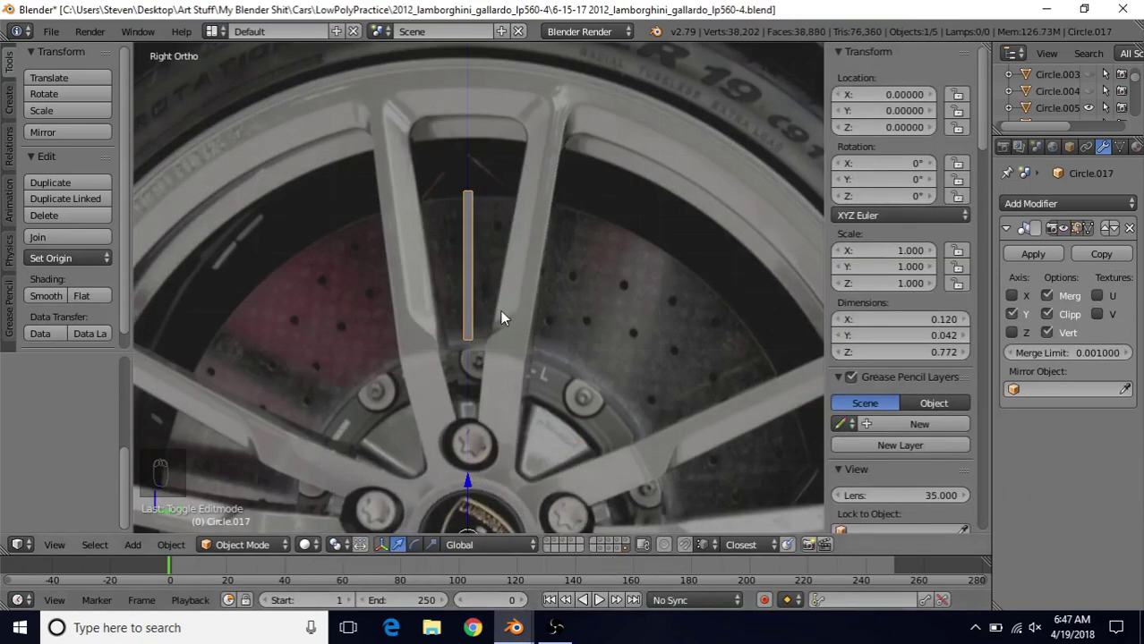
key(Tab)
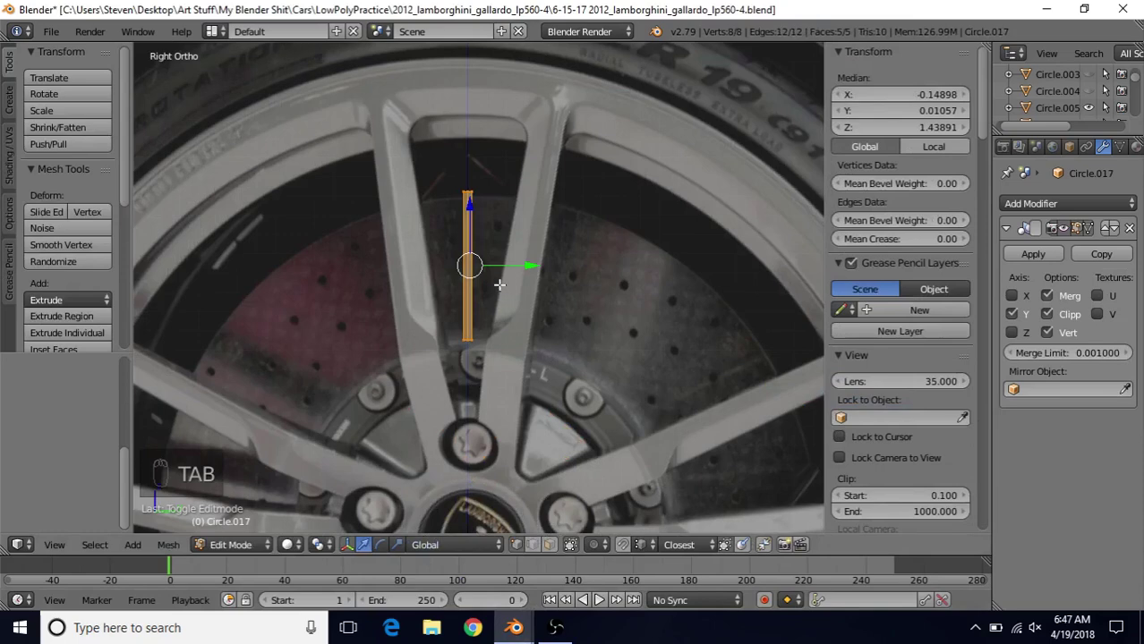
middle_drag(500, 284, 521, 291)
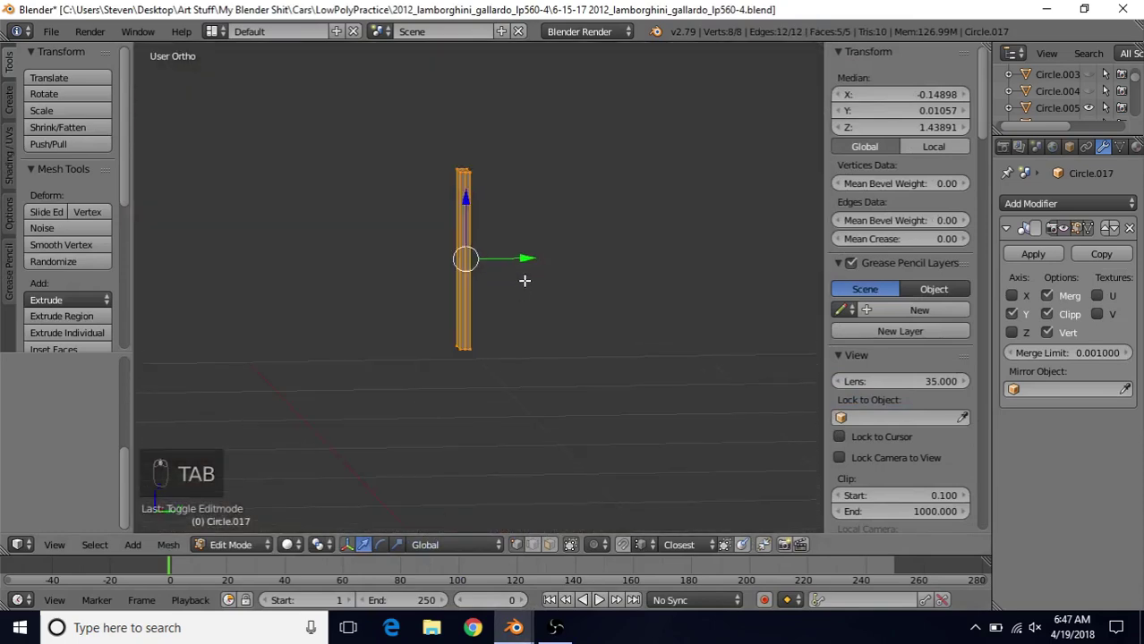
key(Tab)
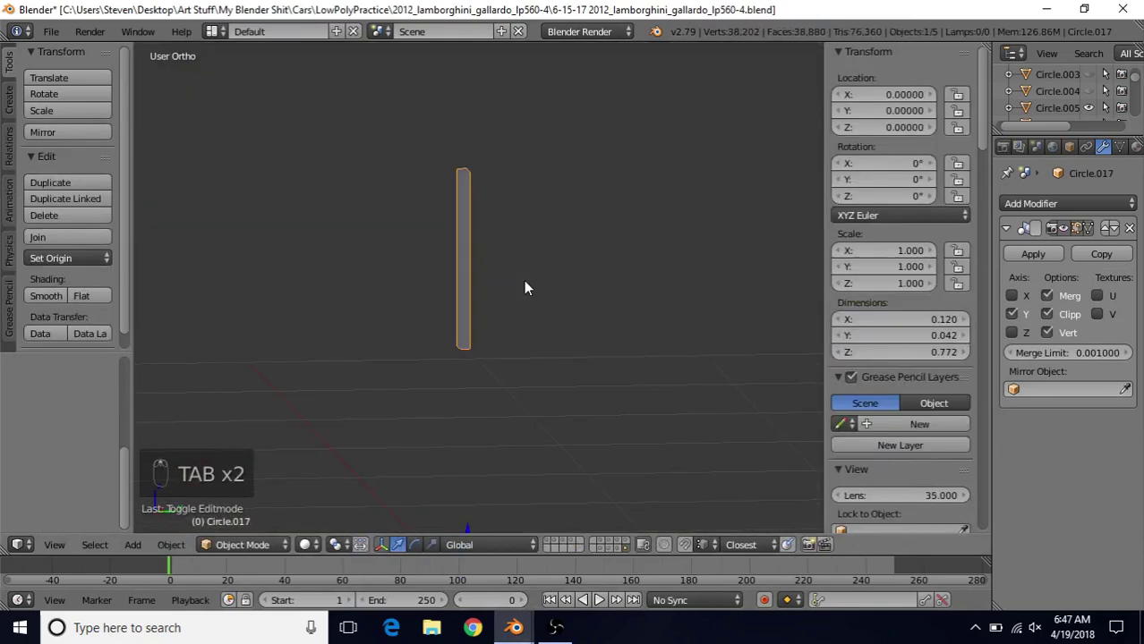
click(1031, 255)
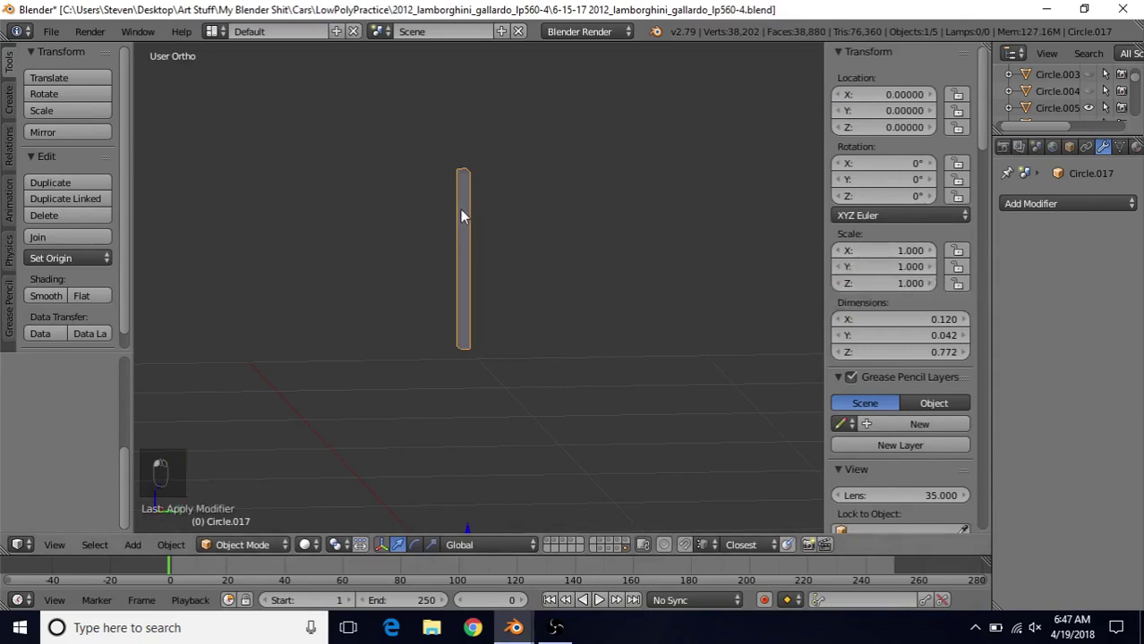
Dissolve the edge loop running around the middle of the vane, leaving a plain box.
key(Tab)
scroll(464, 201, up, 2)
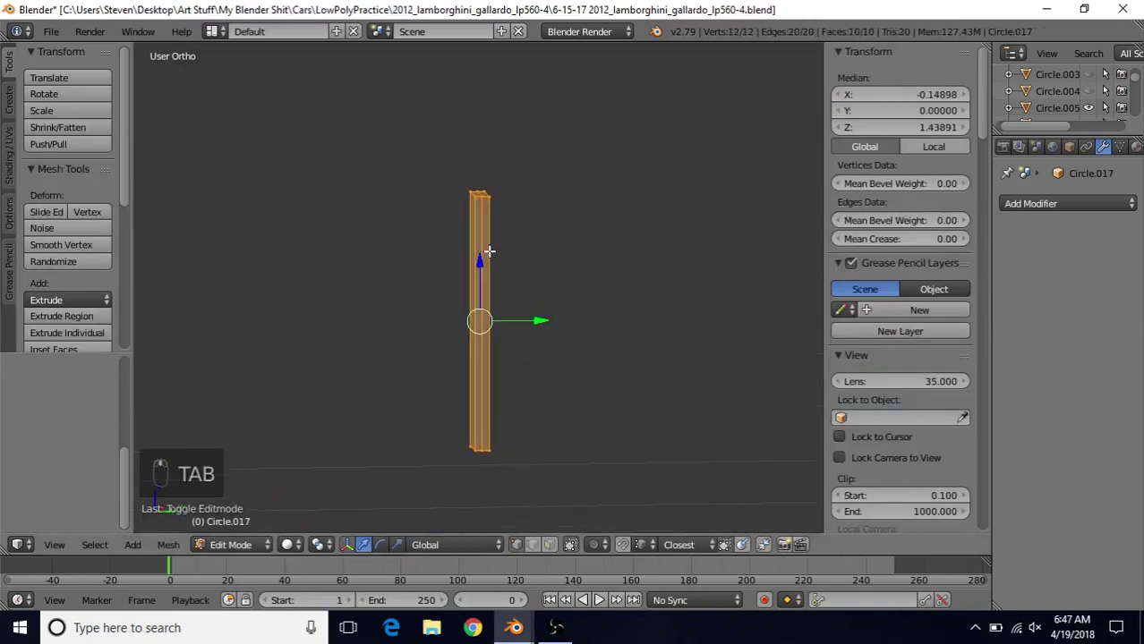
alt+right_click(484, 223)
key(Delete)
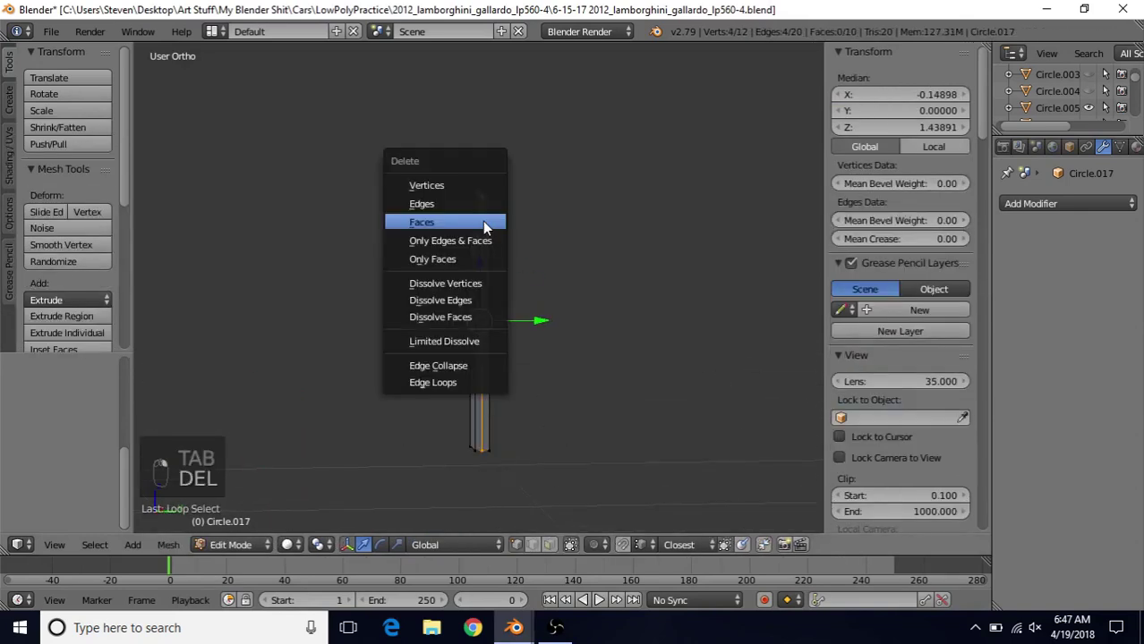
click(445, 297)
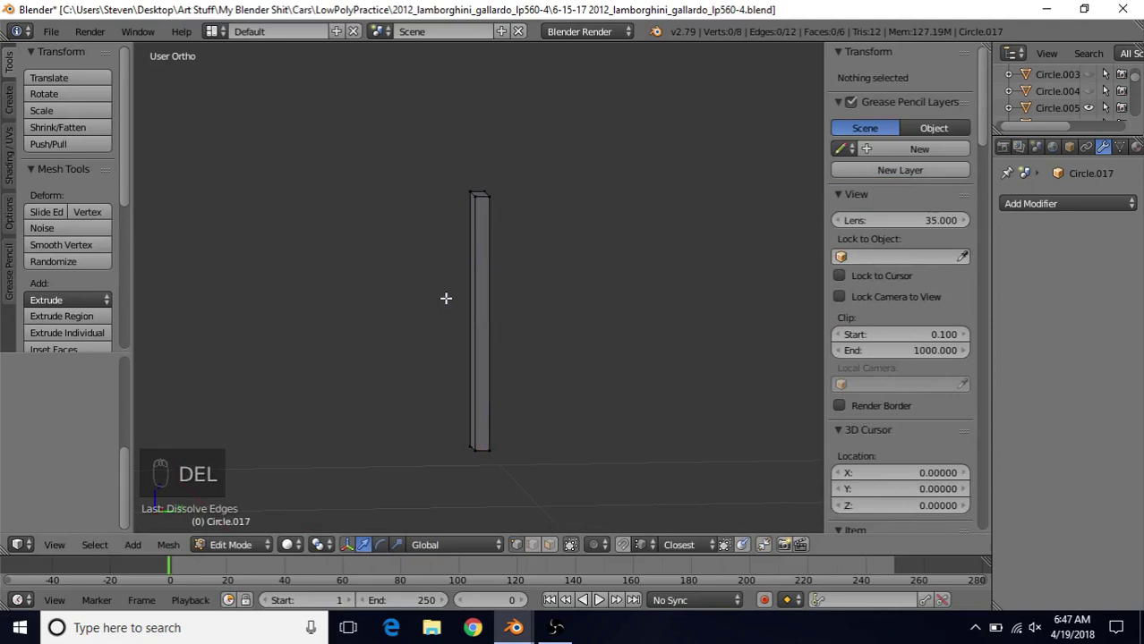
Select the four vertices at the top end of the vane in the right orthographic view.
right_click(469, 188)
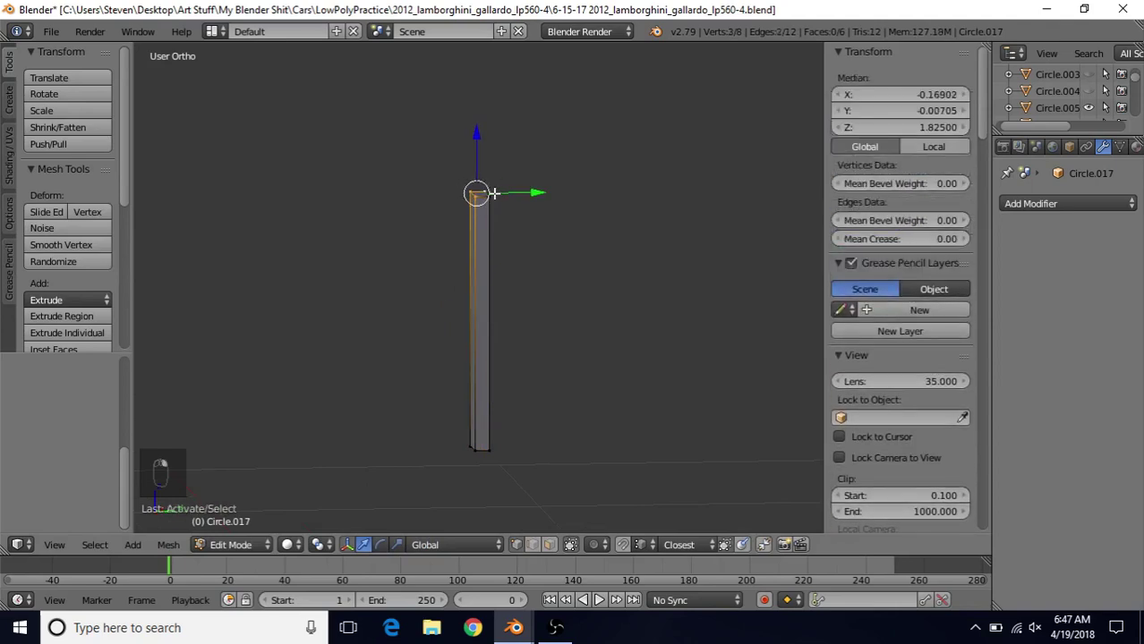
alt+right_click(474, 195)
key(KP_8)
key(KP_3)
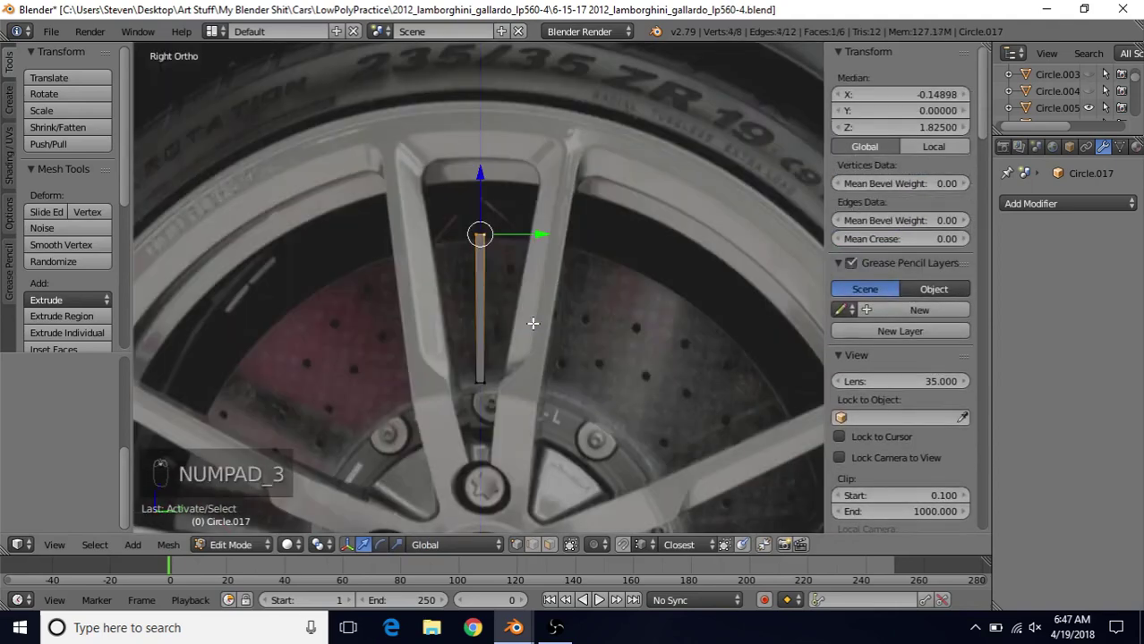
scroll(533, 323, up, 1)
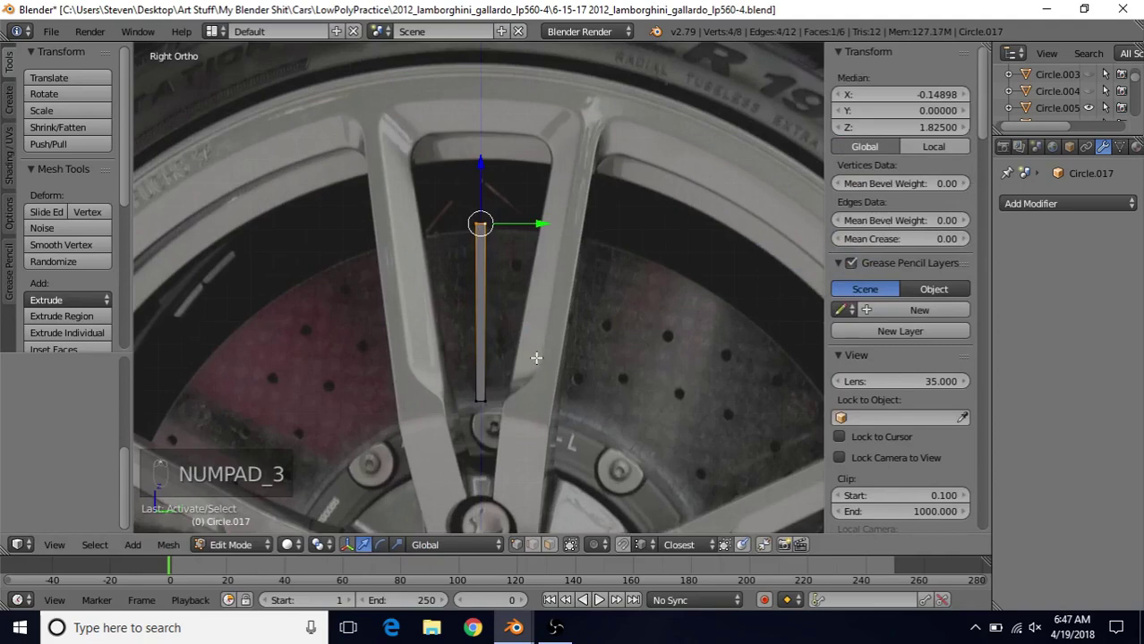
Set the pivot point to the 3D cursor and snap the cursor to the scene center.
click(317, 545)
click(353, 506)
scroll(545, 367, down, 3)
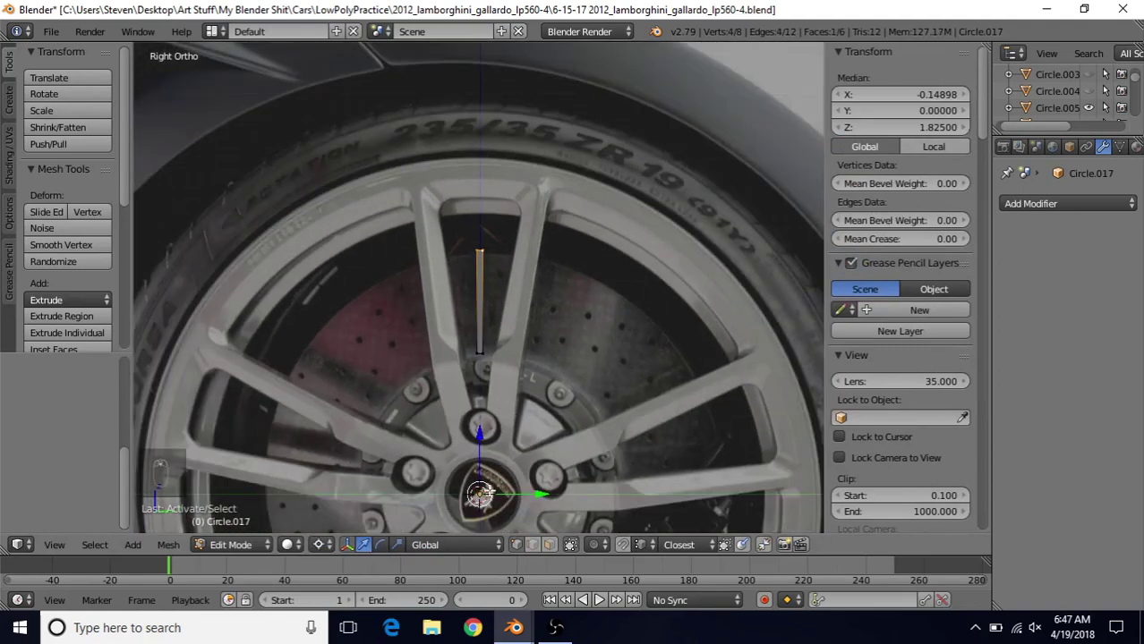
key(shift+s)
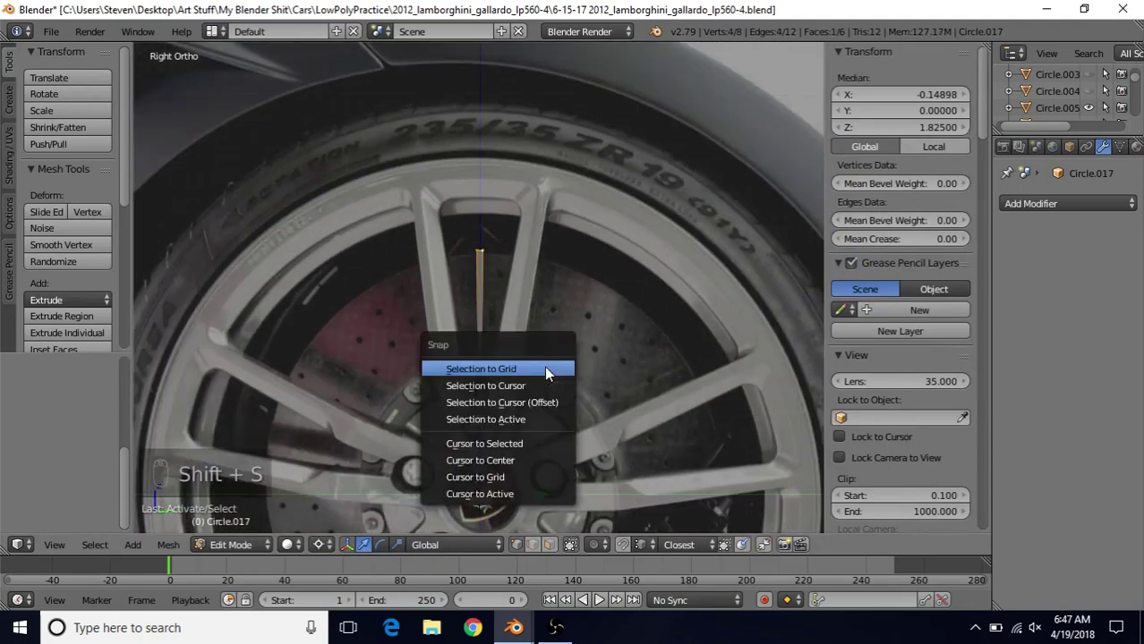
click(475, 457)
scroll(528, 383, up, 1)
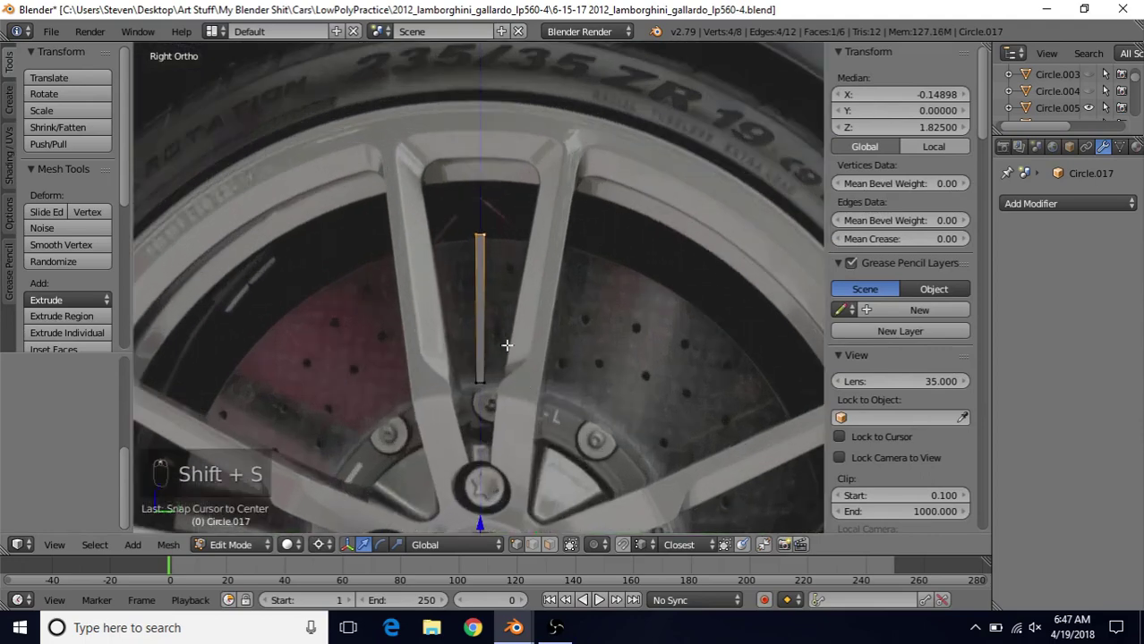
Rotate the vane's top end 9 degrees around the wheel's center.
scroll(481, 321, up, 2)
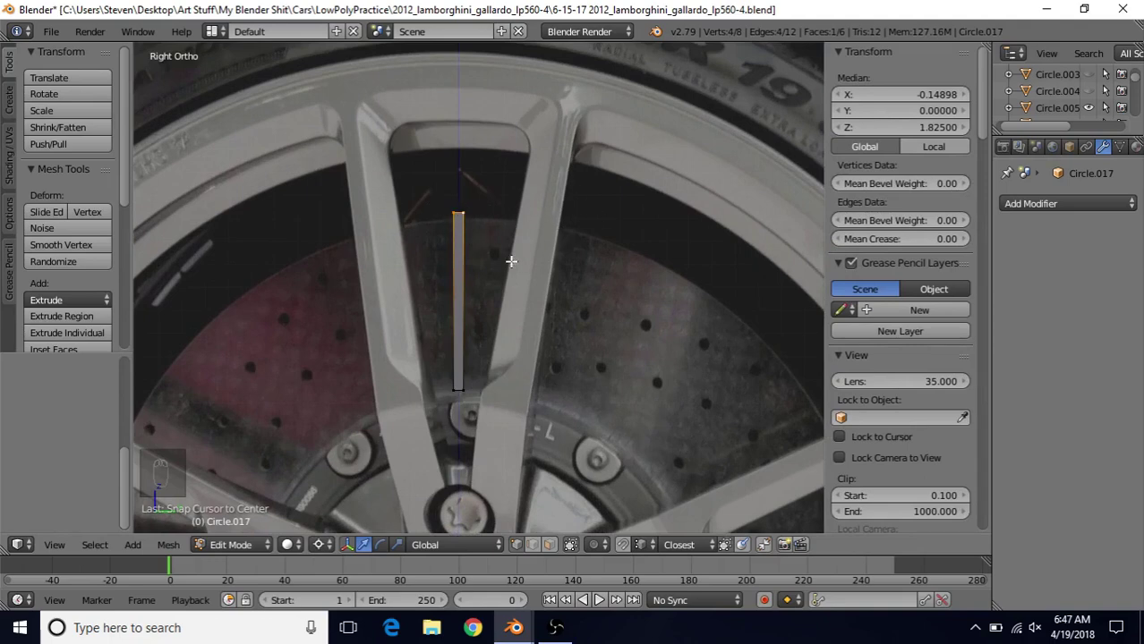
scroll(491, 260, down, 3)
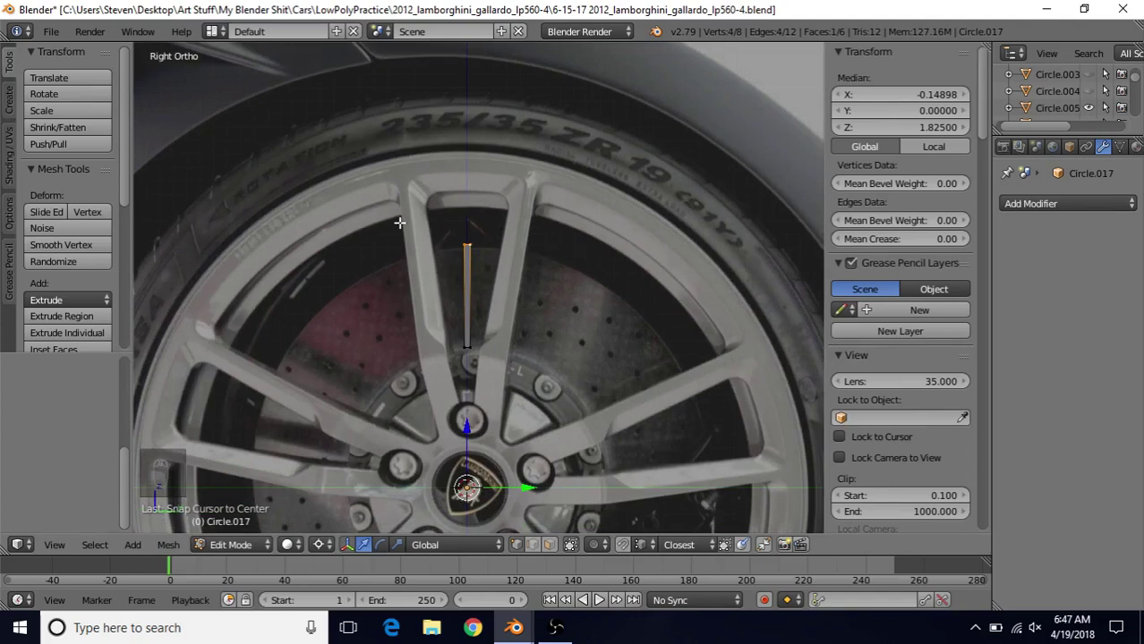
scroll(494, 268, up, 3)
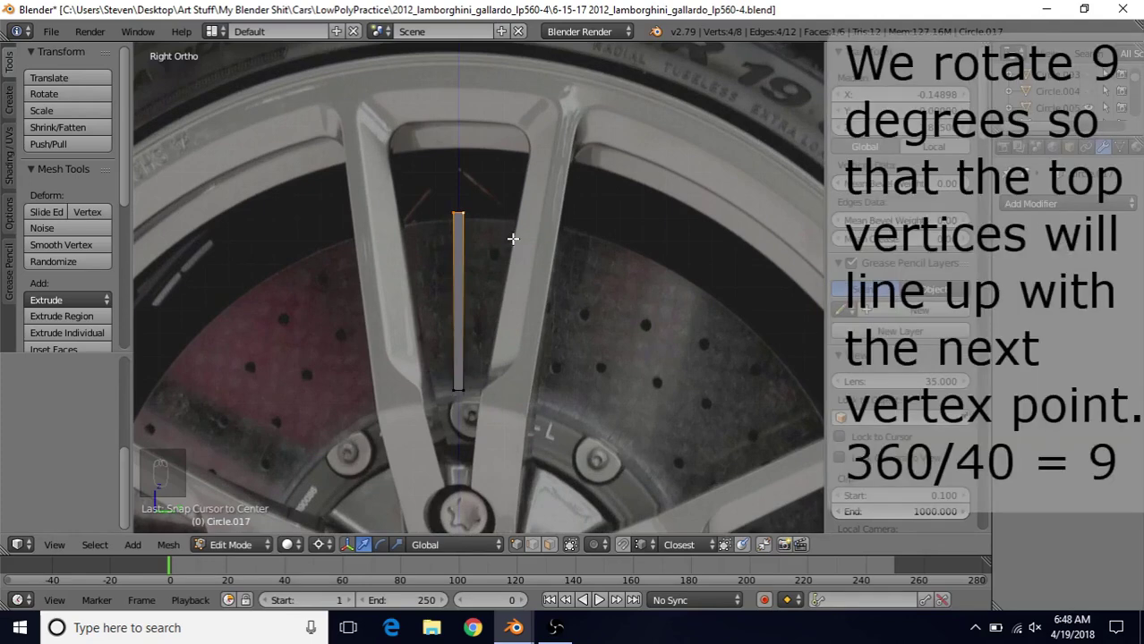
text(r)
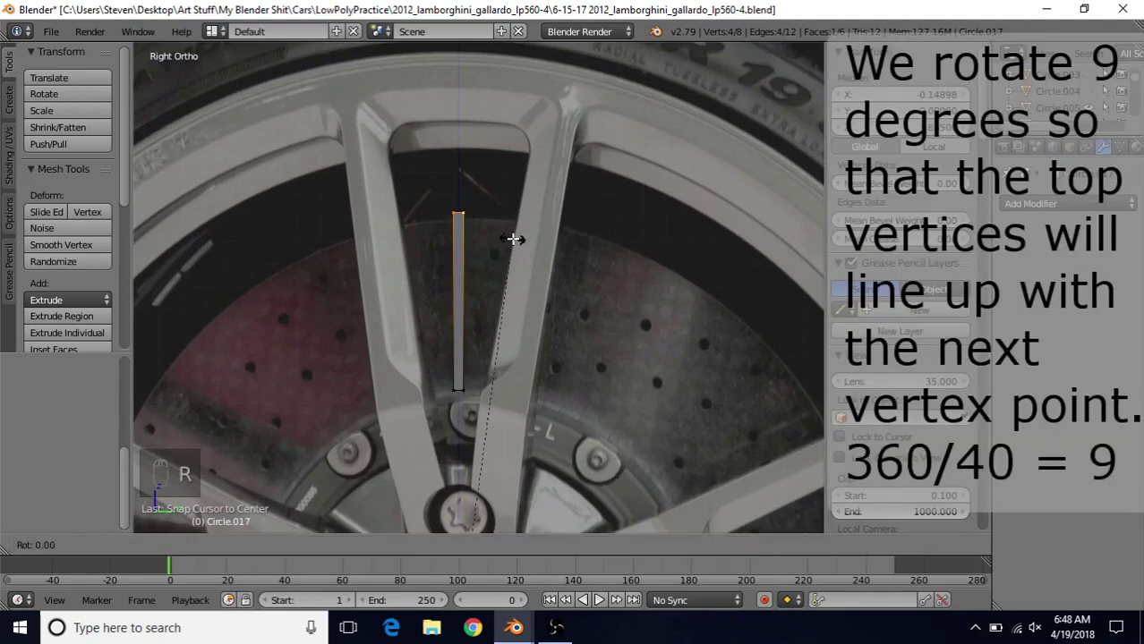
text(9)
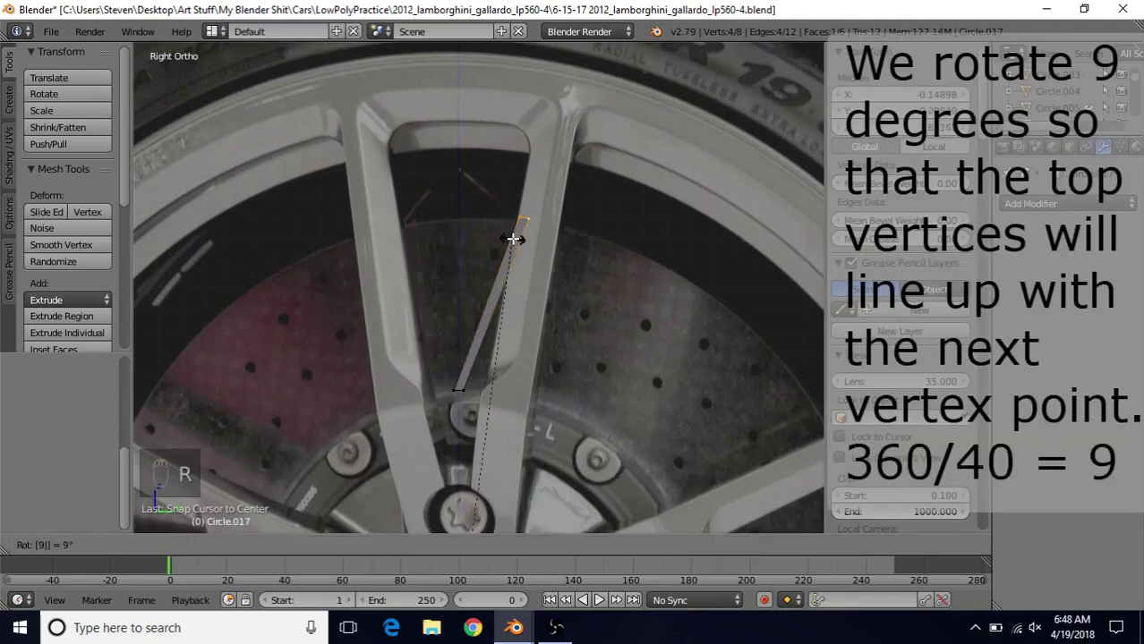
click(512, 239)
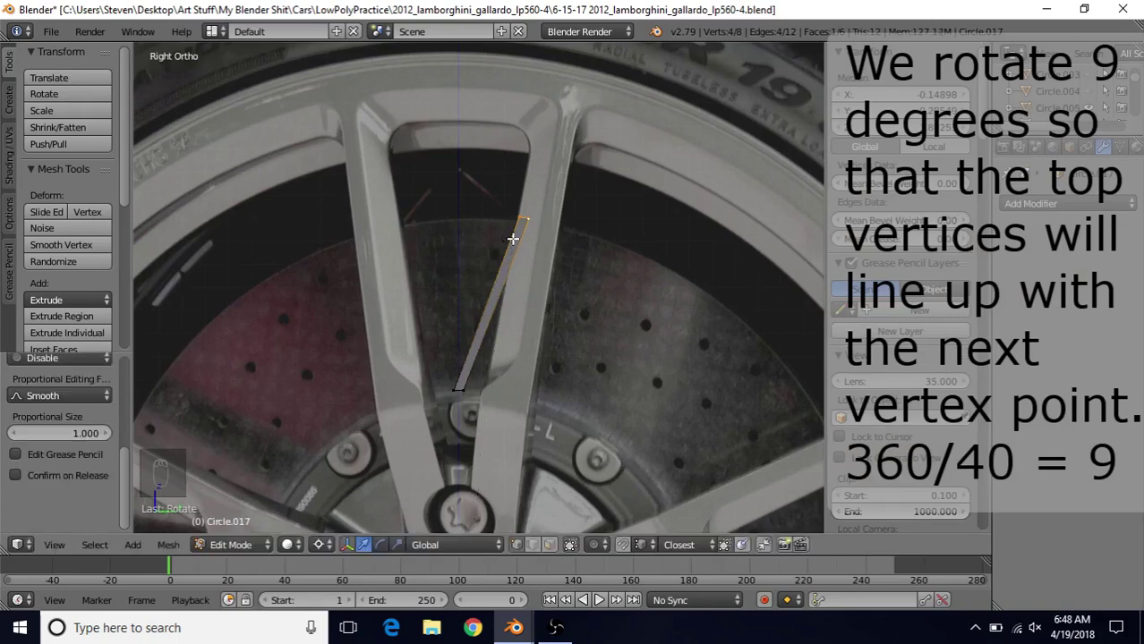
Add a loop cut across the middle of the vane and rotate it by -2.25 degrees around the wheel's center.
key(ctrl+r)
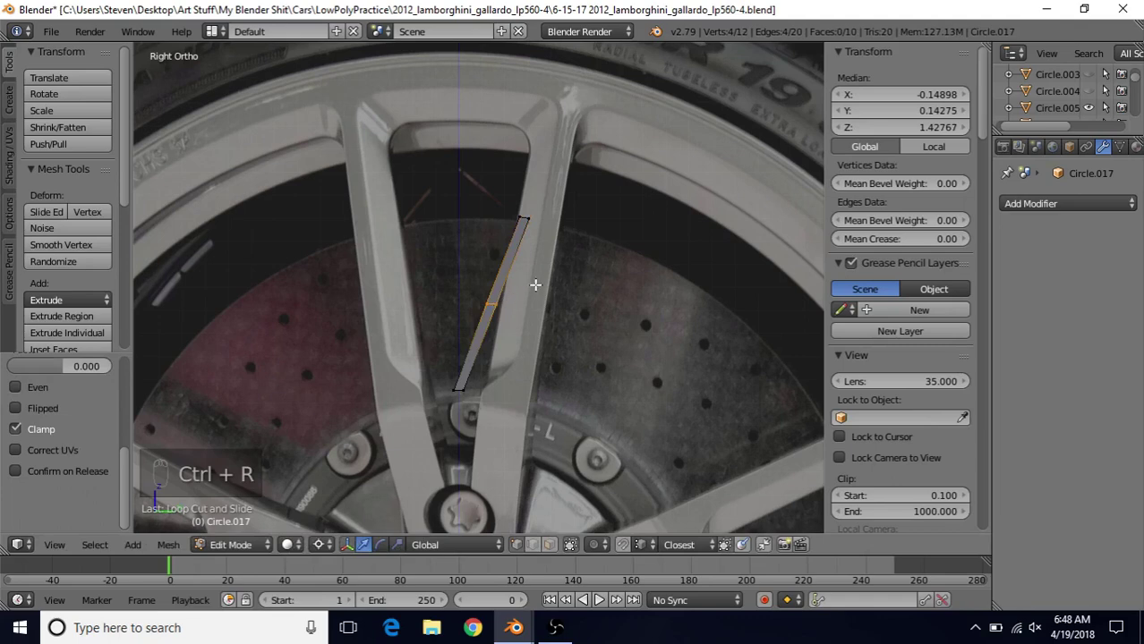
scroll(506, 278, up, 1)
key(r)
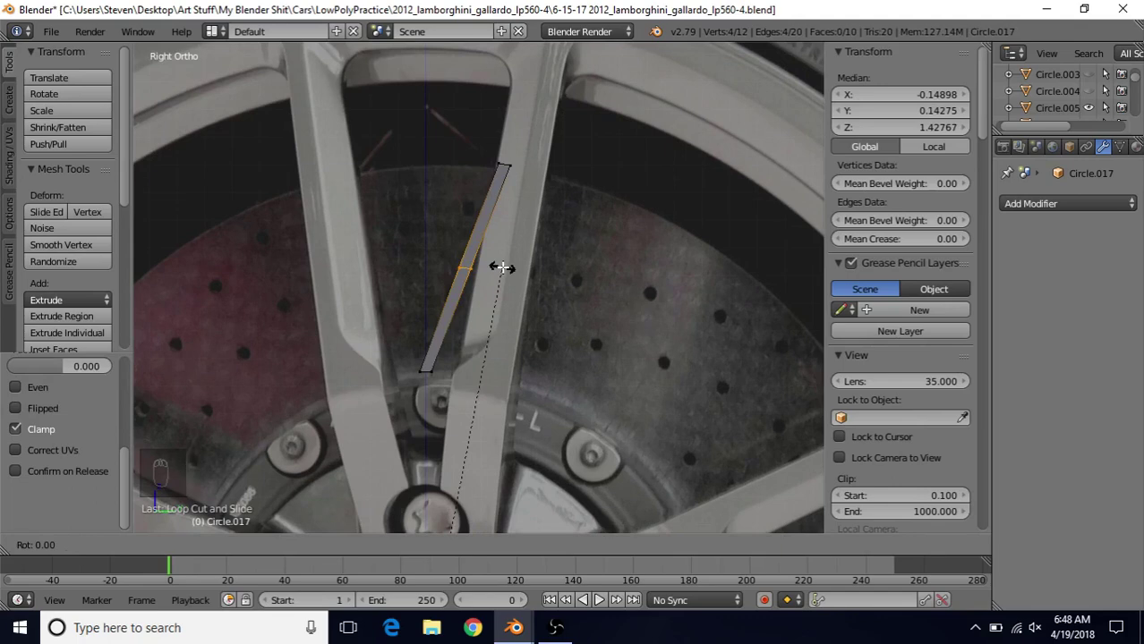
text(-2.25)
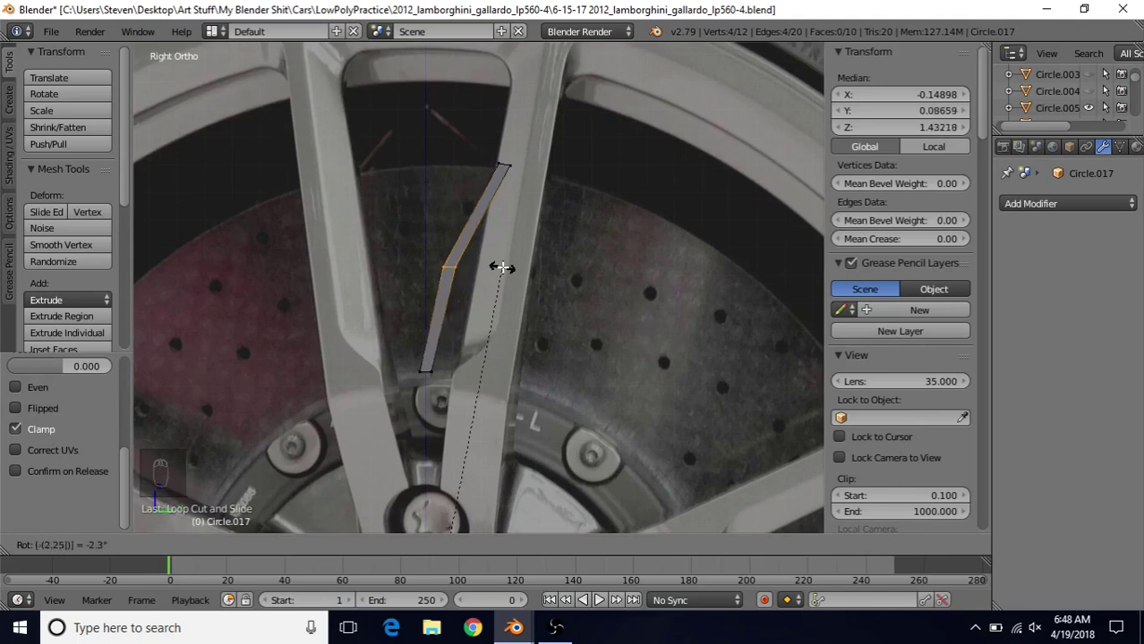
key(Return)
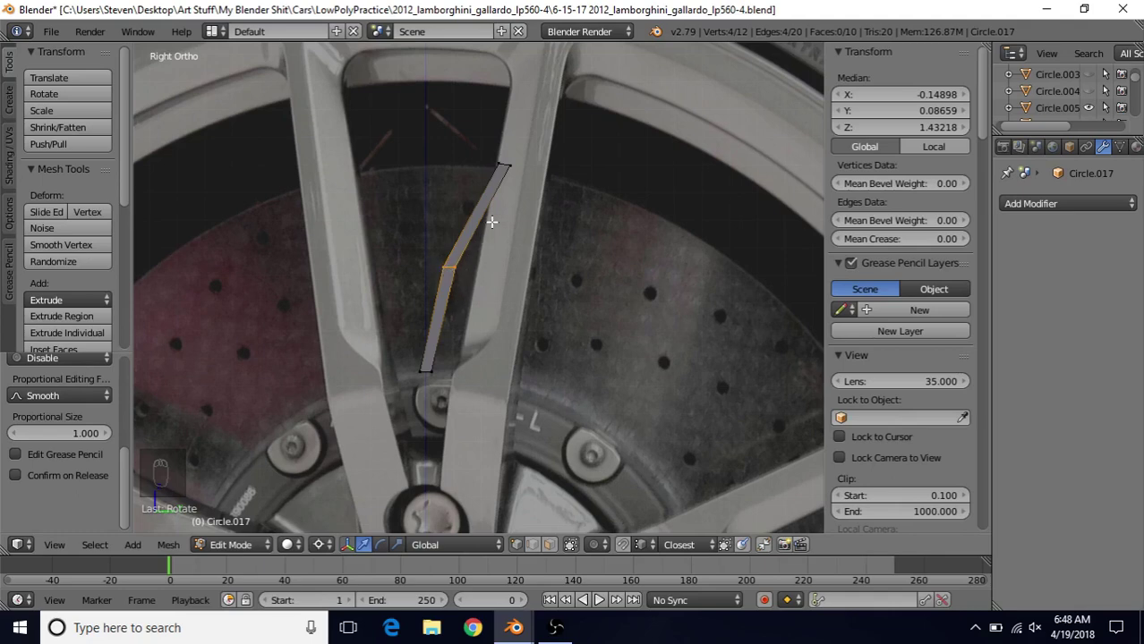
Bevel the vane's middle edge loop with two segments in Percent mode at 50.
key(ctrl+b)
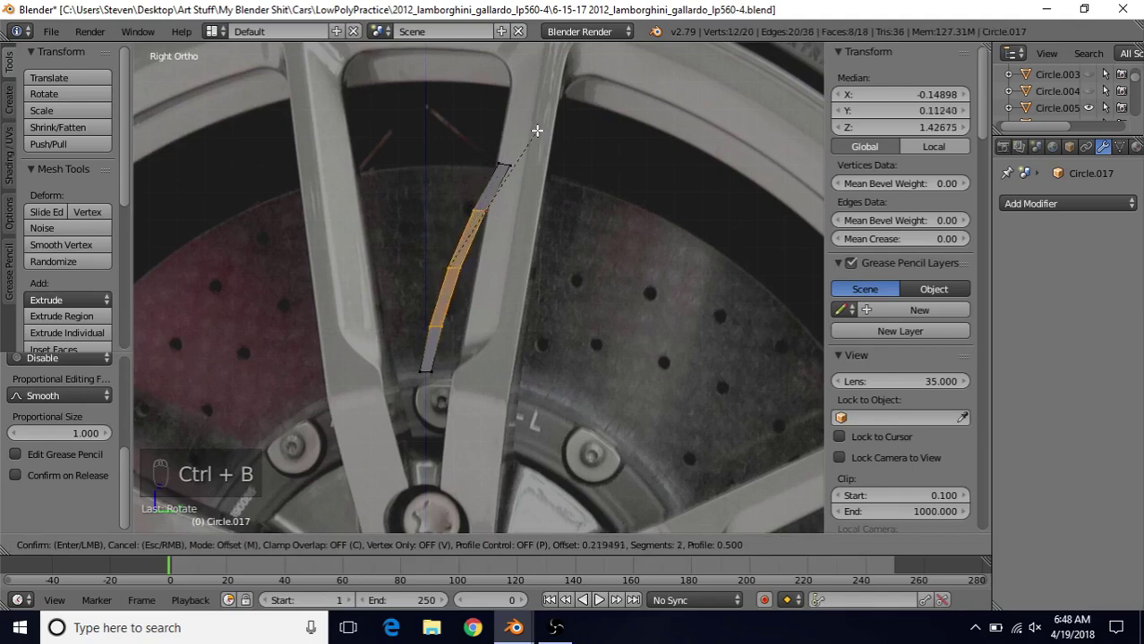
scroll(512, 151, up, 1)
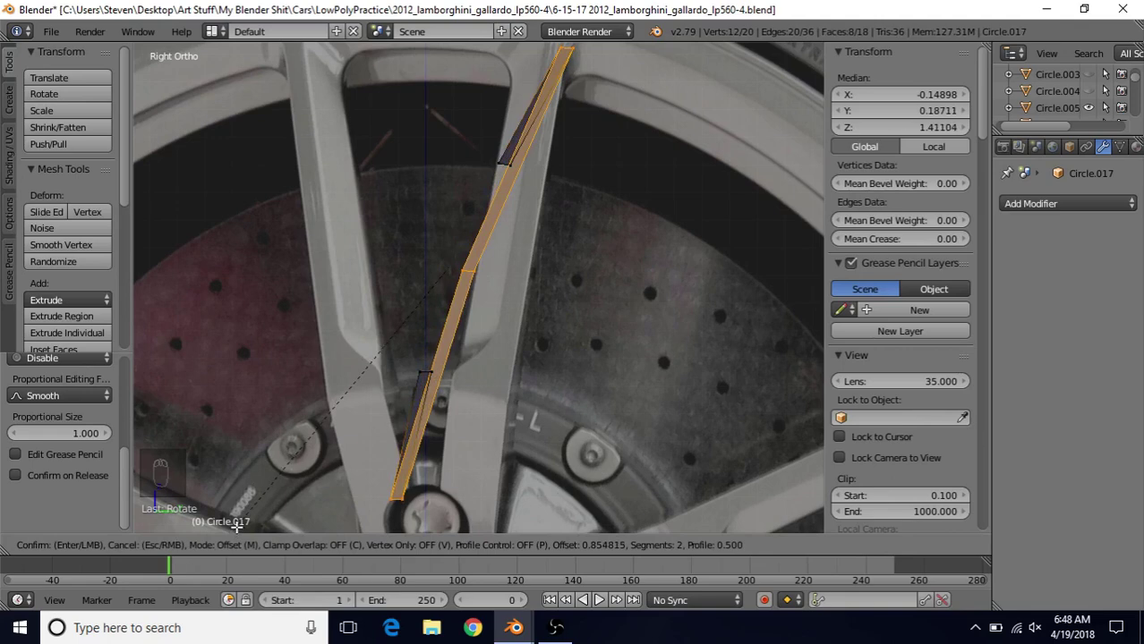
key(m)
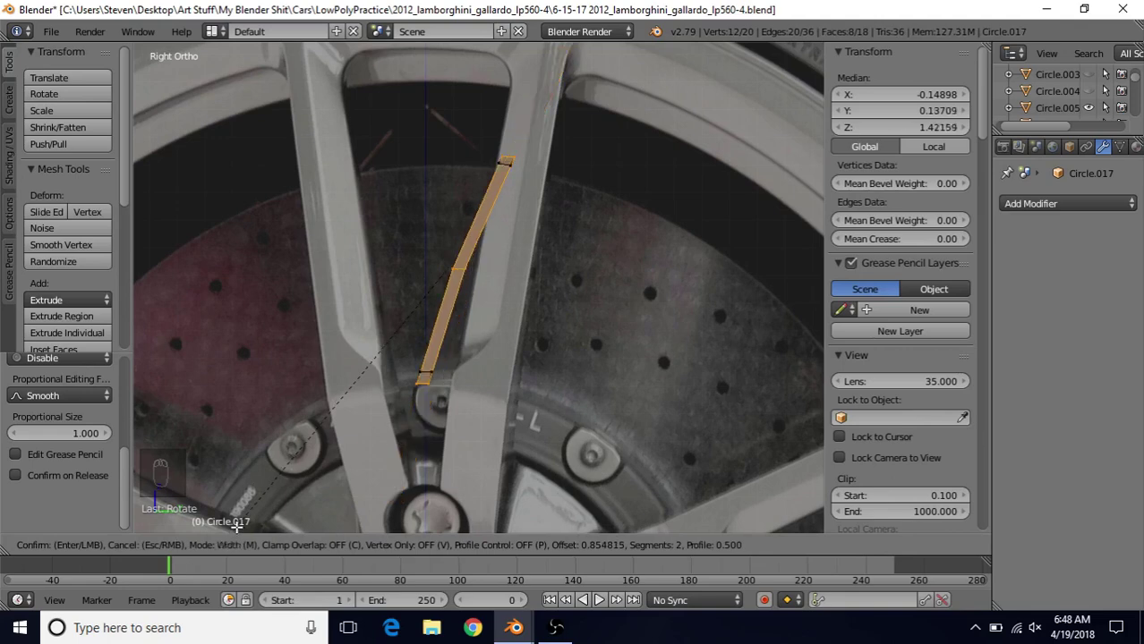
key(m)
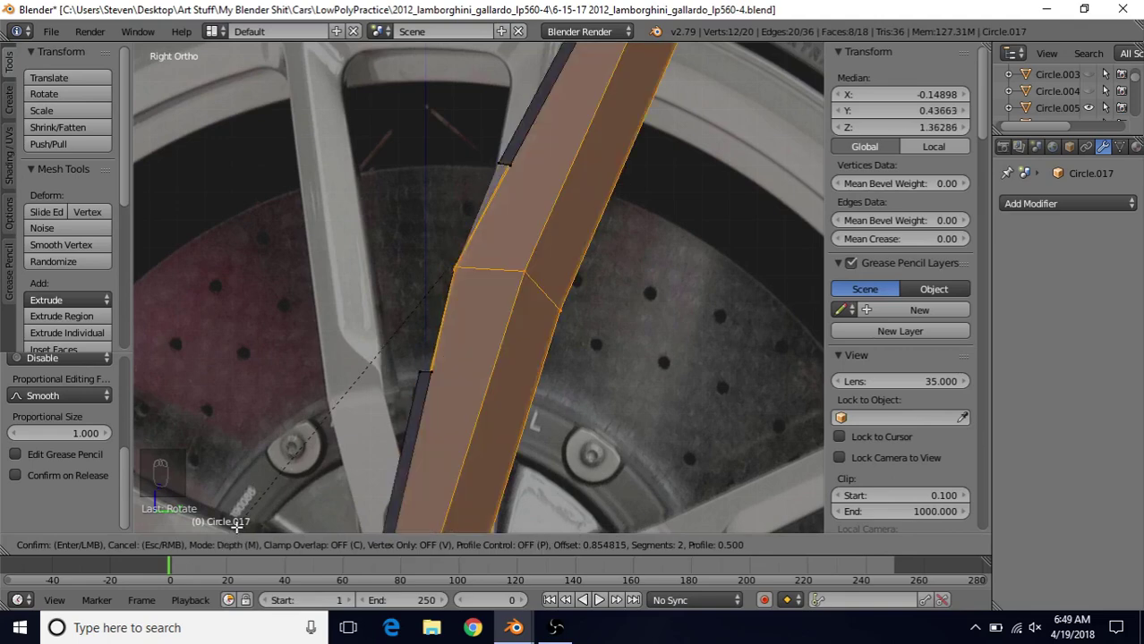
key(m)
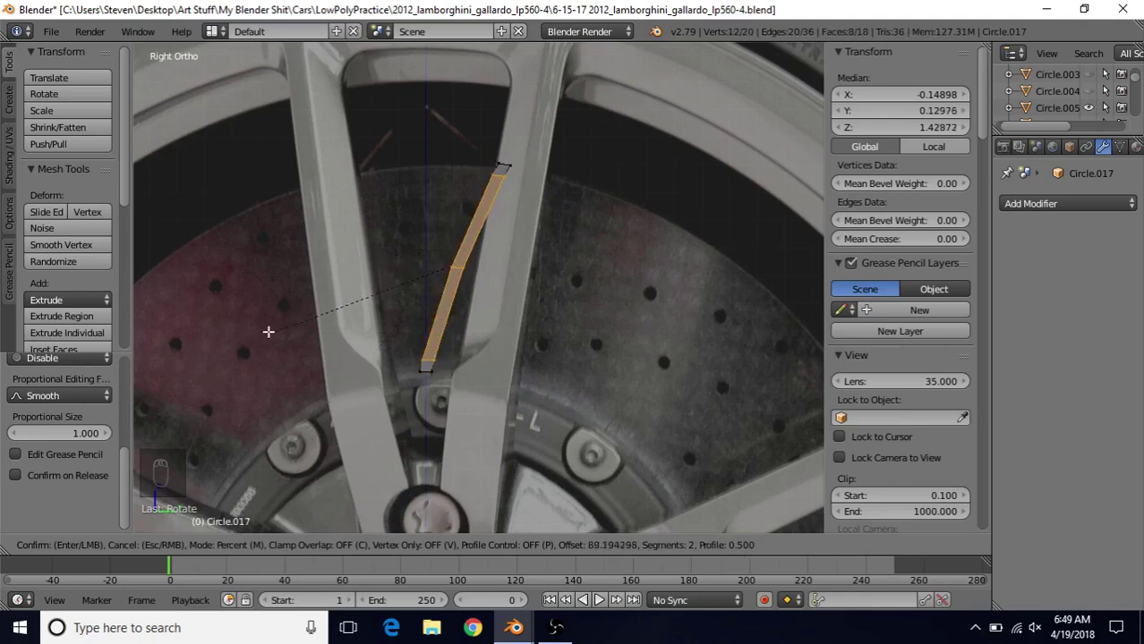
text(50)
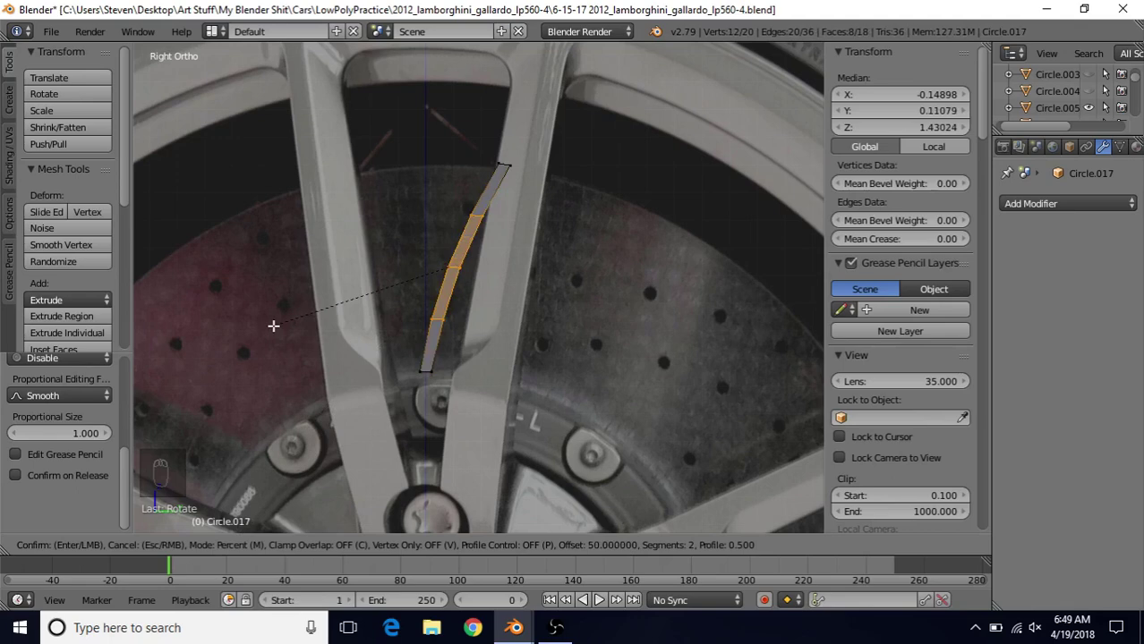
key(Return)
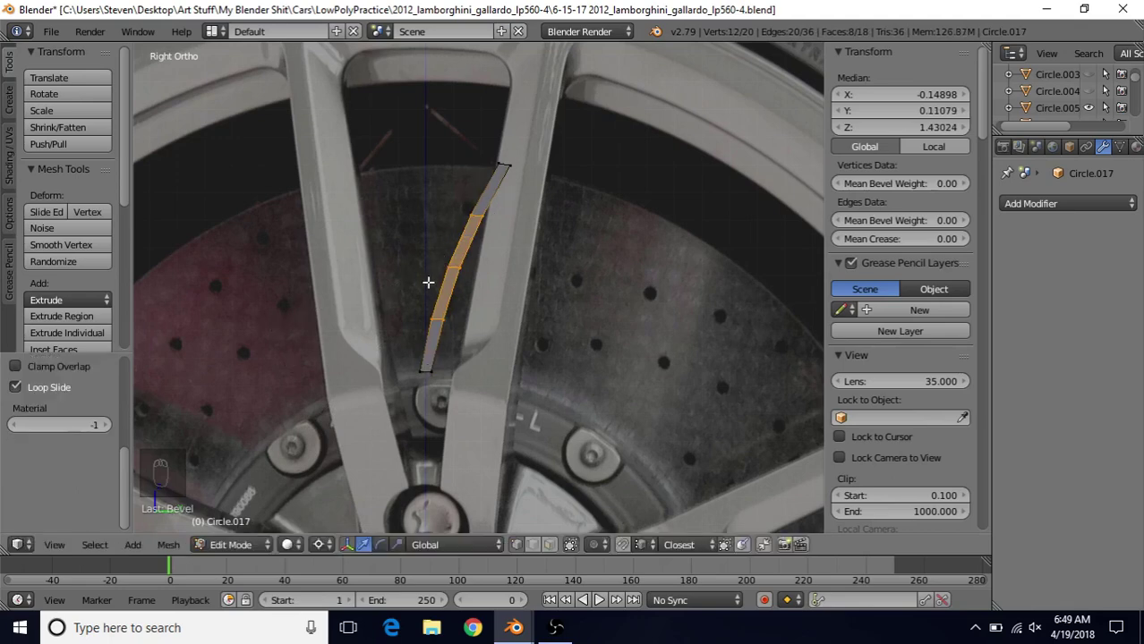
Delete the four faces along the side of the vane that faces the right view, working in face select mode.
scroll(462, 273, down, 5)
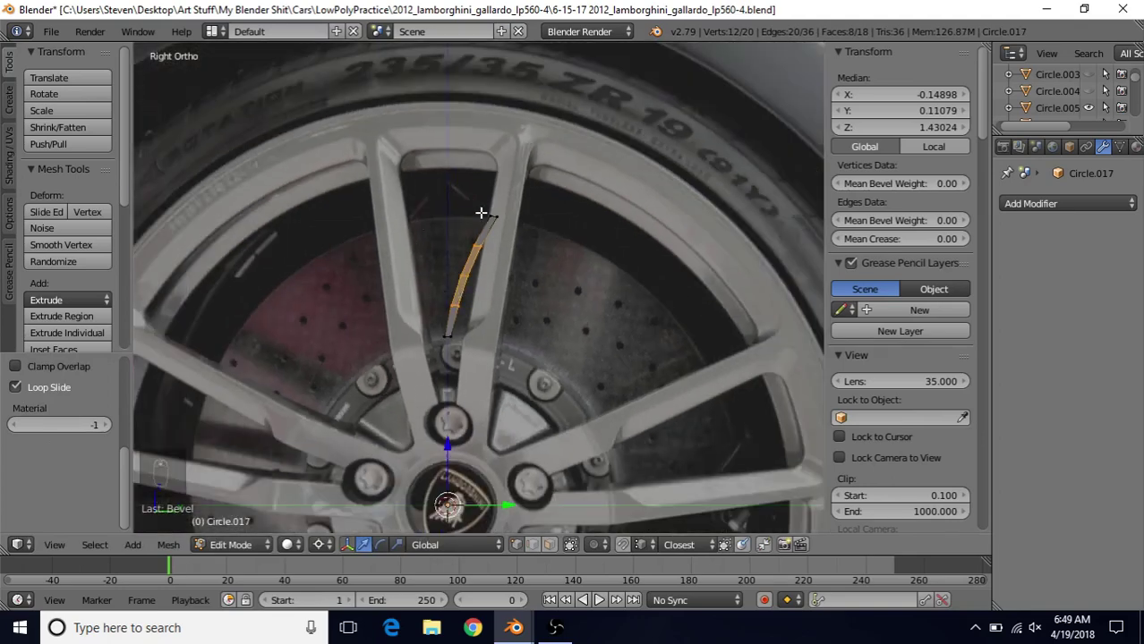
middle_drag(480, 212, 492, 251)
scroll(492, 251, up, 4)
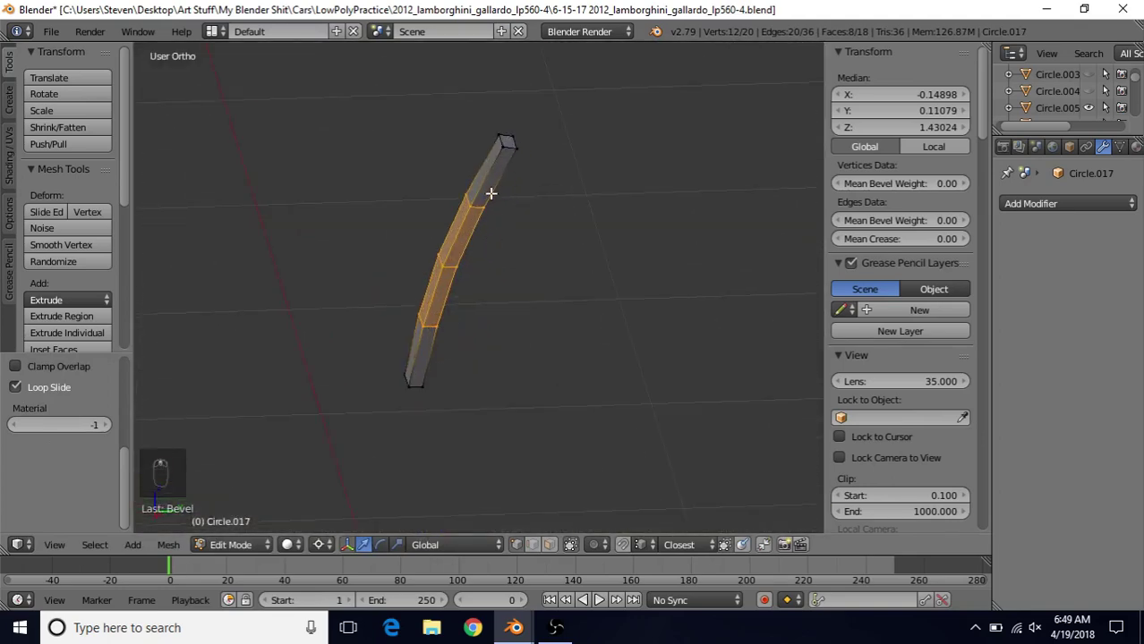
click(549, 544)
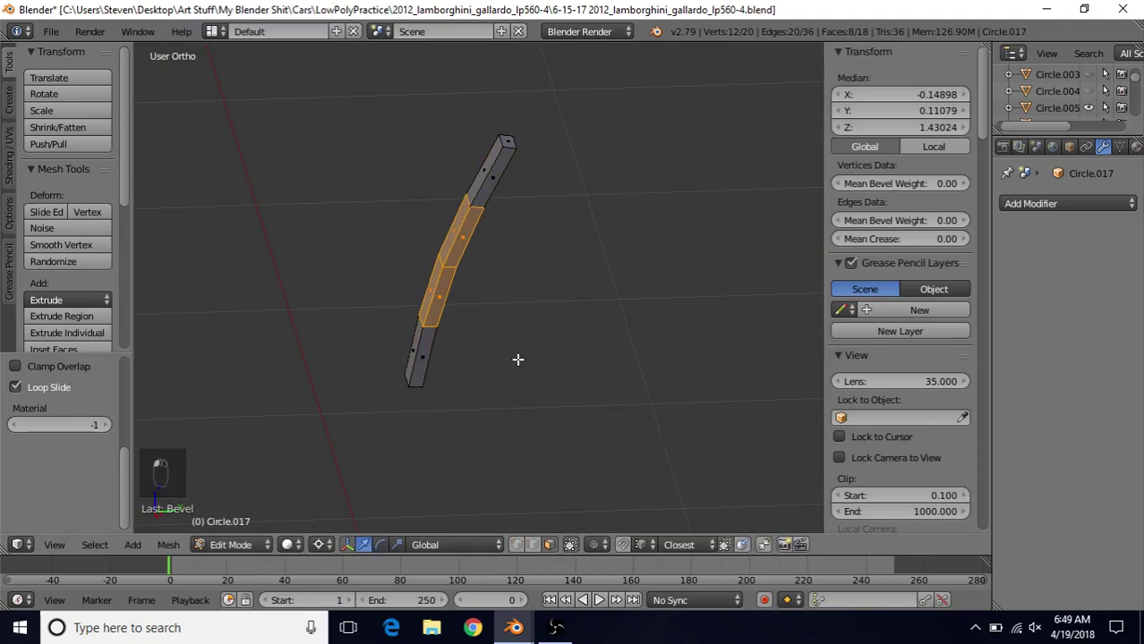
right_click(478, 189)
shift+right_click(458, 252)
shift+right_click(442, 295)
shift+right_click(429, 351)
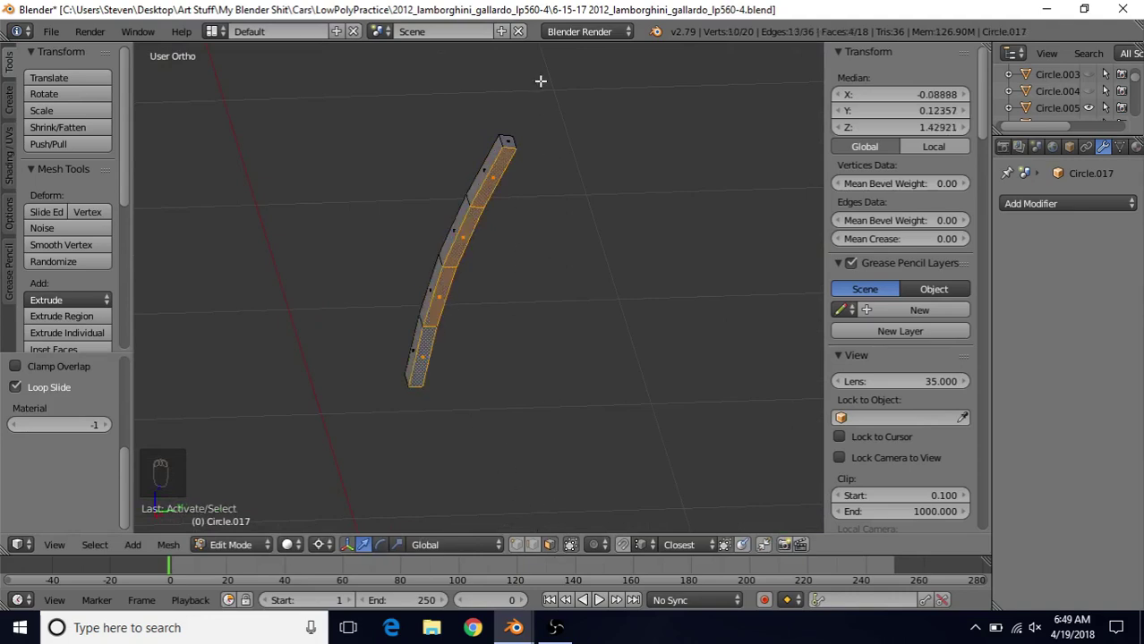
key(Delete)
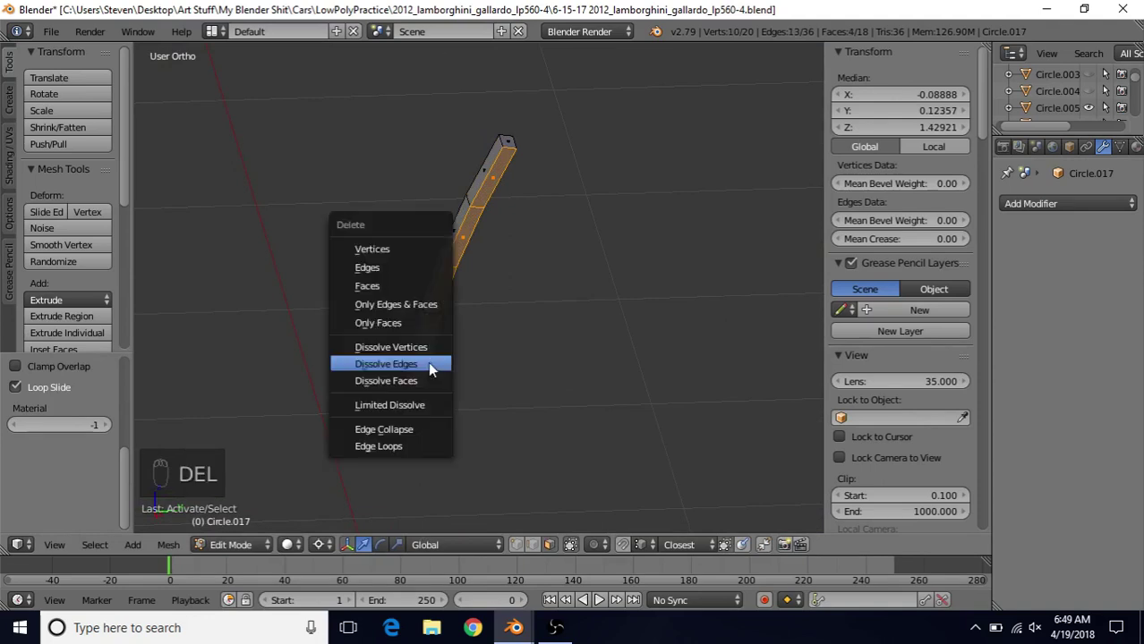
click(403, 306)
Delete the four faces along the opposite side of the vane, leaving both sides open.
middle_drag(420, 263, 536, 228)
click(434, 162)
shift+click(467, 223)
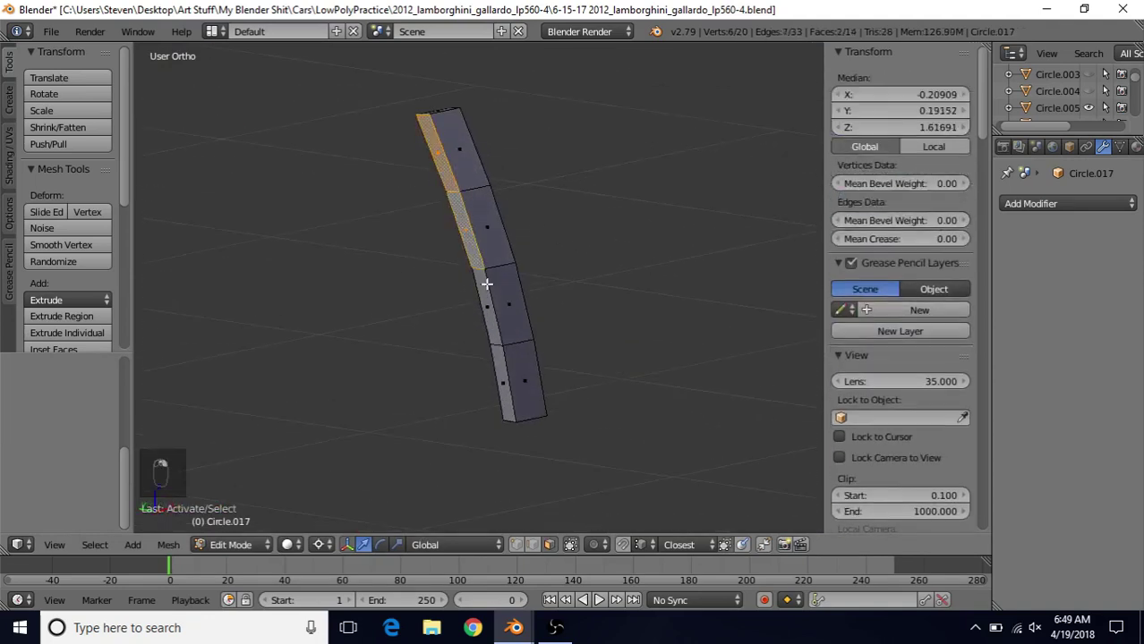
shift+click(497, 327)
shift+click(495, 305)
shift+click(484, 314)
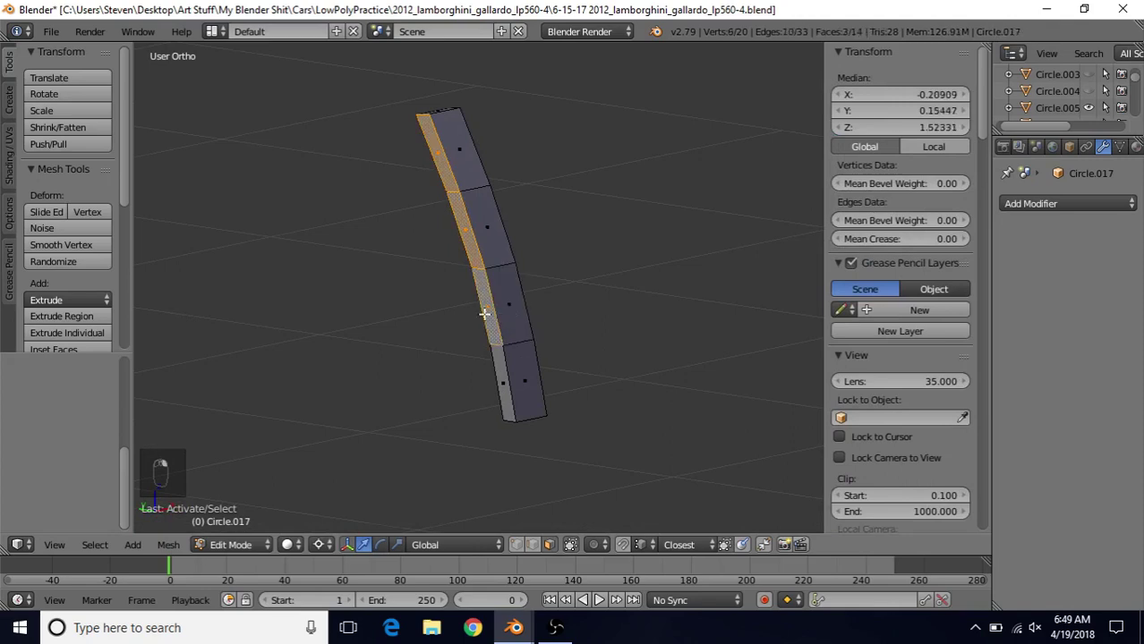
shift+click(503, 379)
key(Delete)
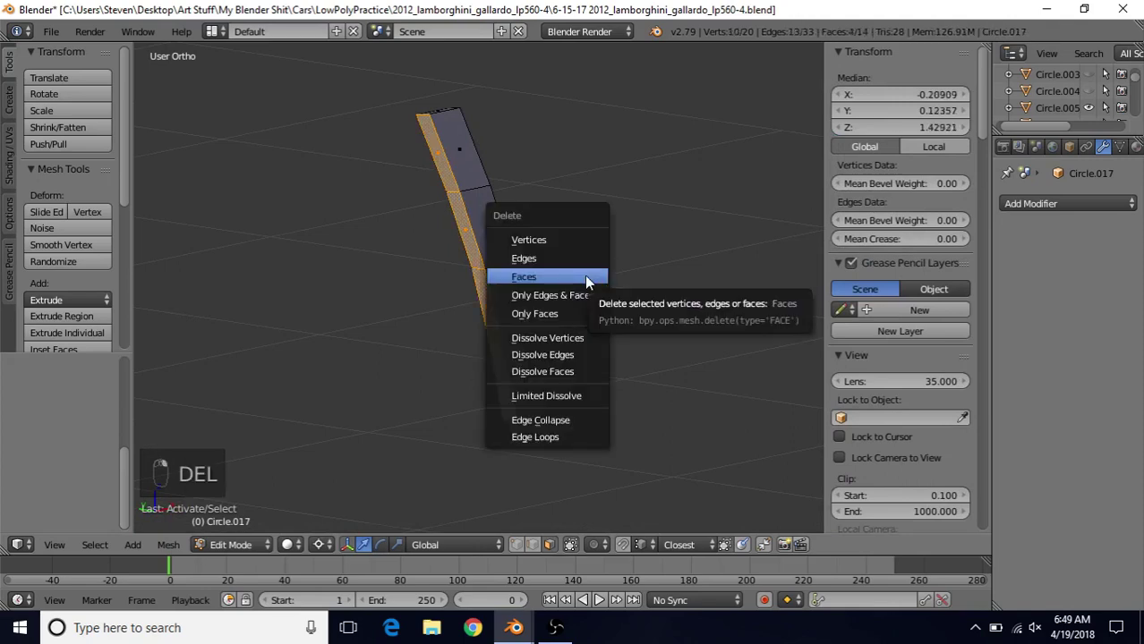
click(587, 276)
Inset the eight faces along the vane's two long curved walls by about 0.0029, leaving both end faces out.
middle_drag(431, 221, 452, 205)
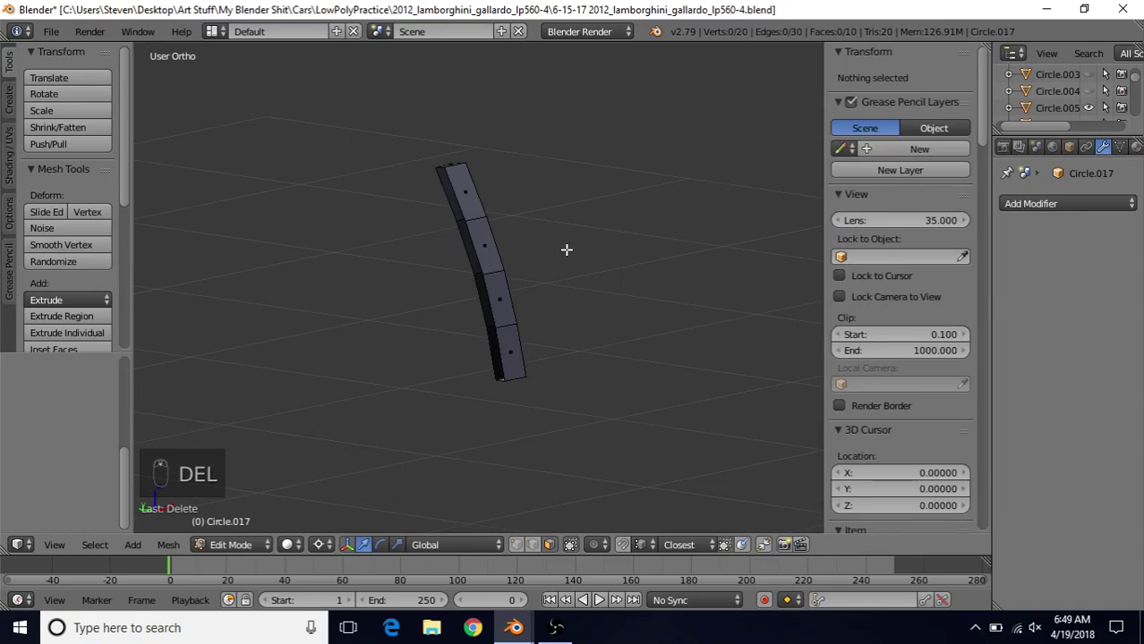
middle_drag(566, 250, 342, 269)
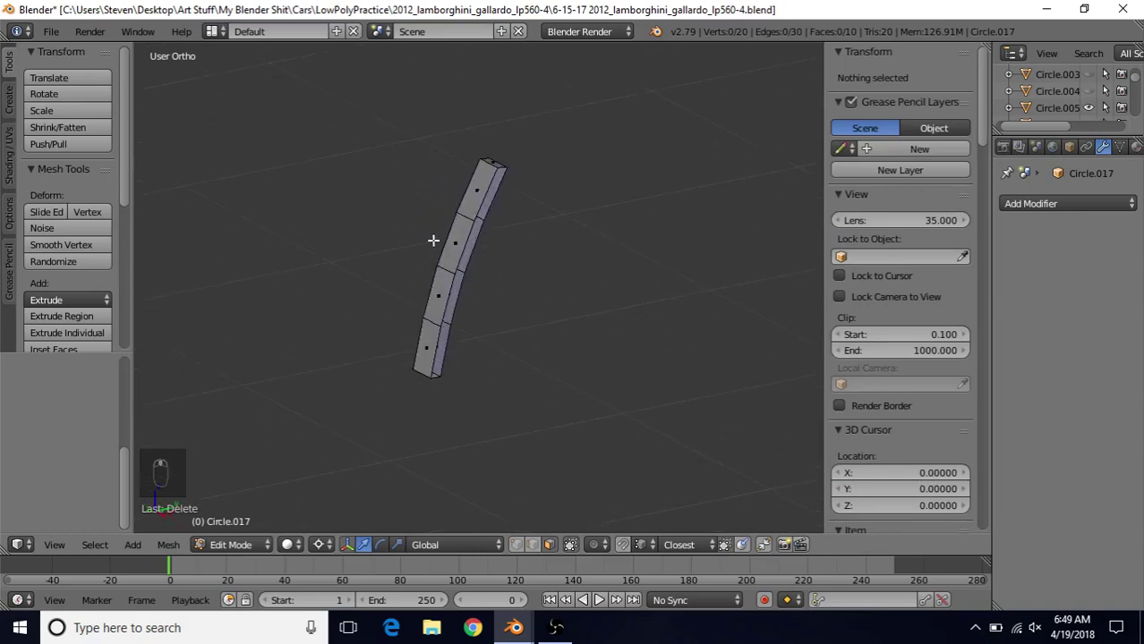
middle_drag(479, 231, 441, 184)
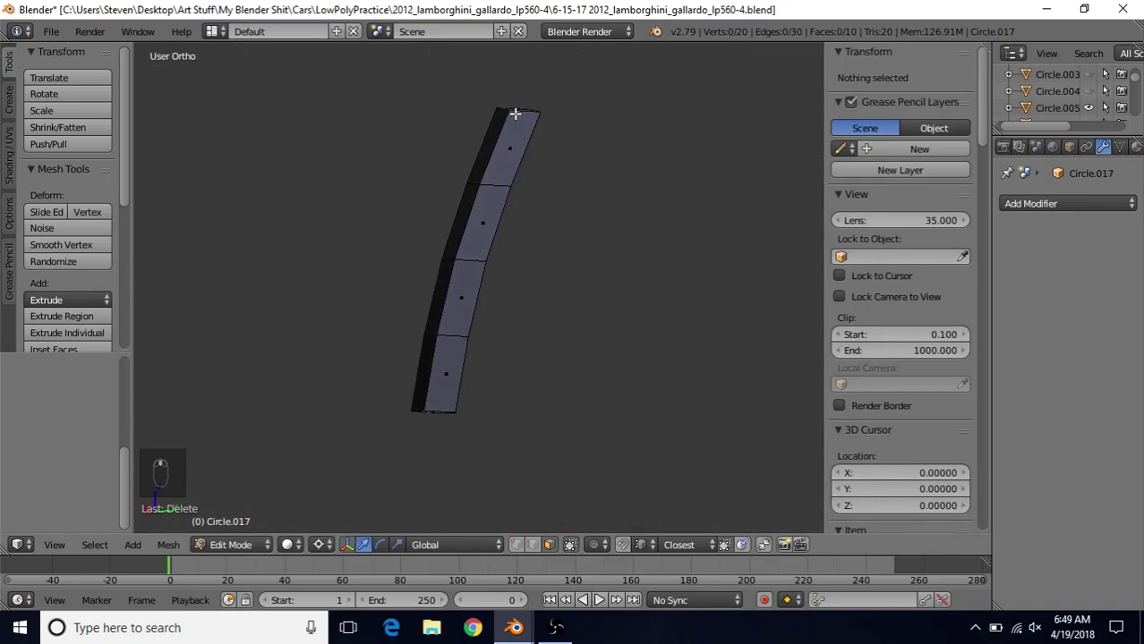
alt+right_click(511, 188)
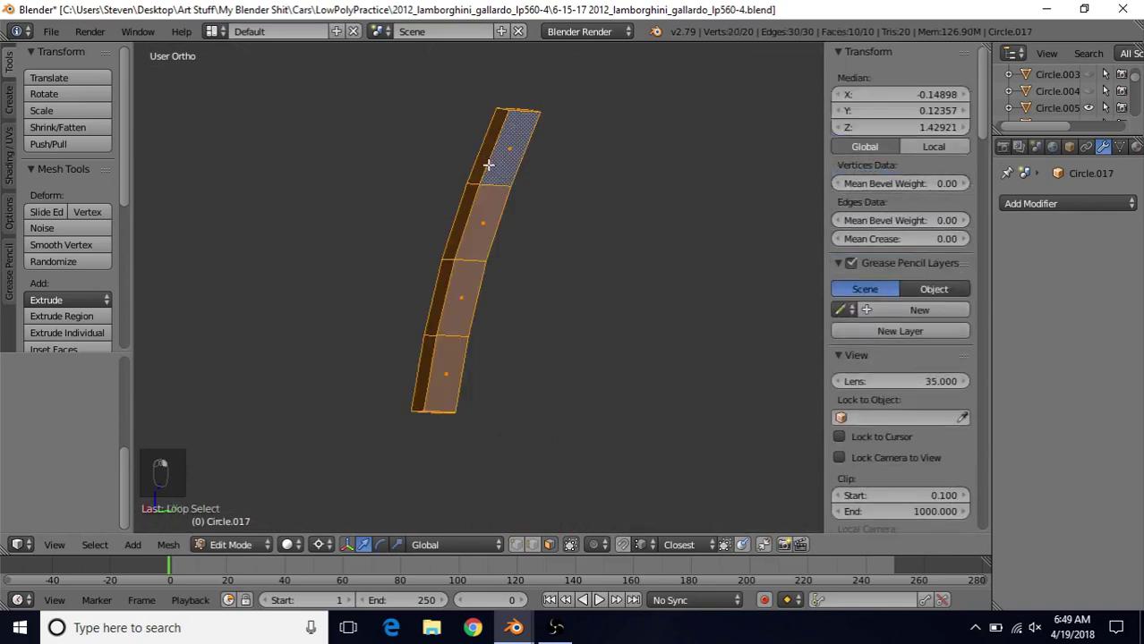
middle_drag(488, 164, 533, 209)
shift+right_click(518, 118)
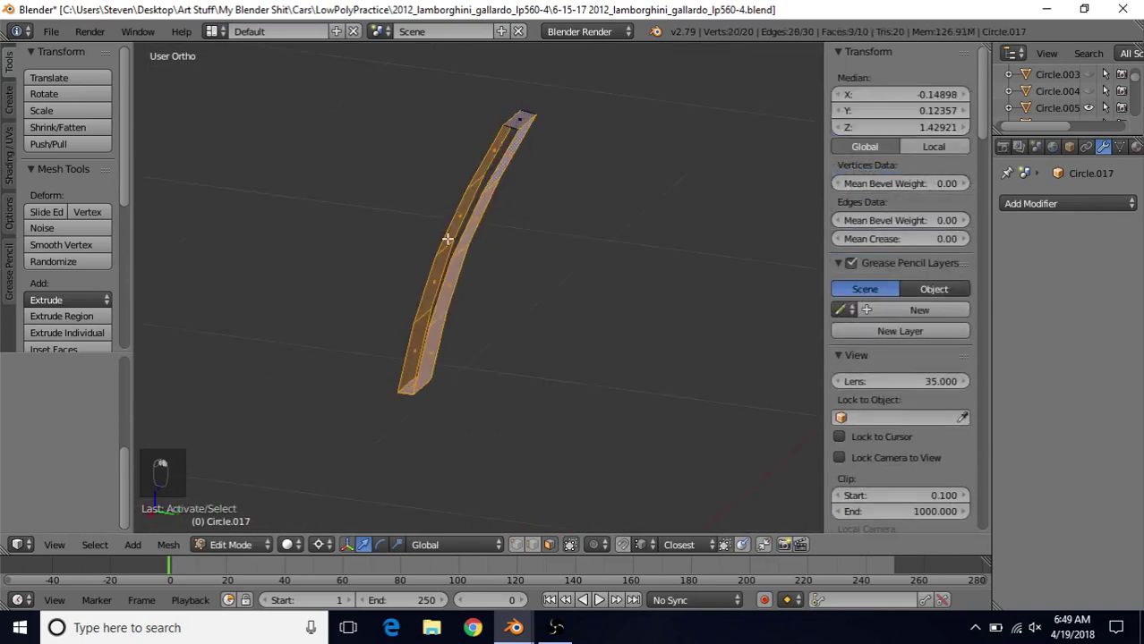
shift+right_click(403, 391)
middle_drag(503, 257, 478, 280)
key(i)
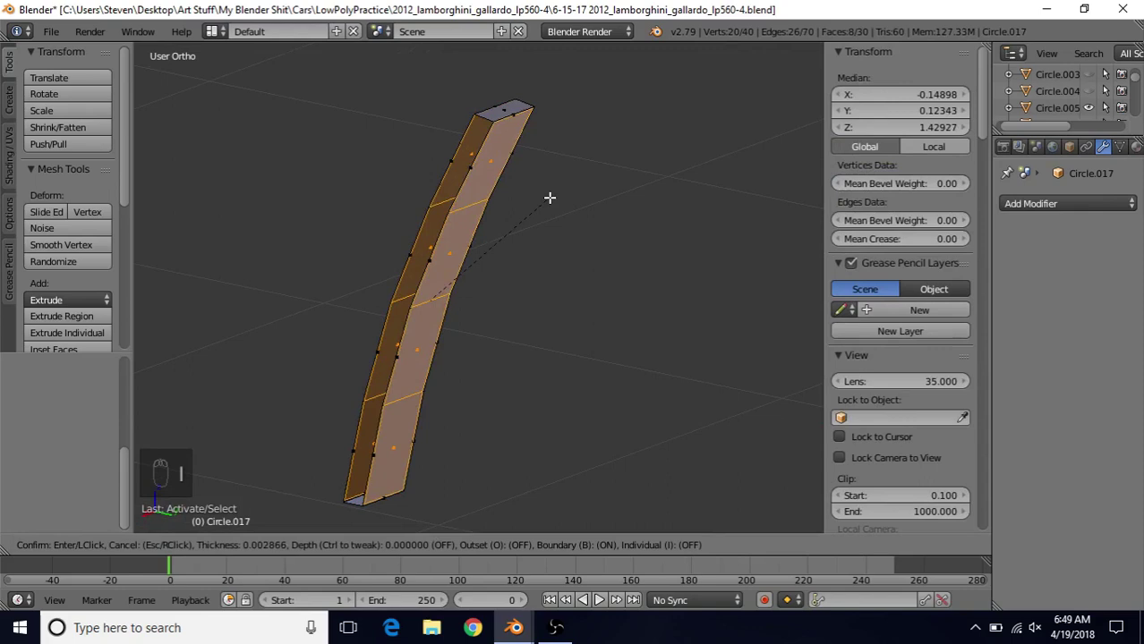
click(549, 197)
Inset the two end faces of the vane by about 0.0022.
right_click(497, 114)
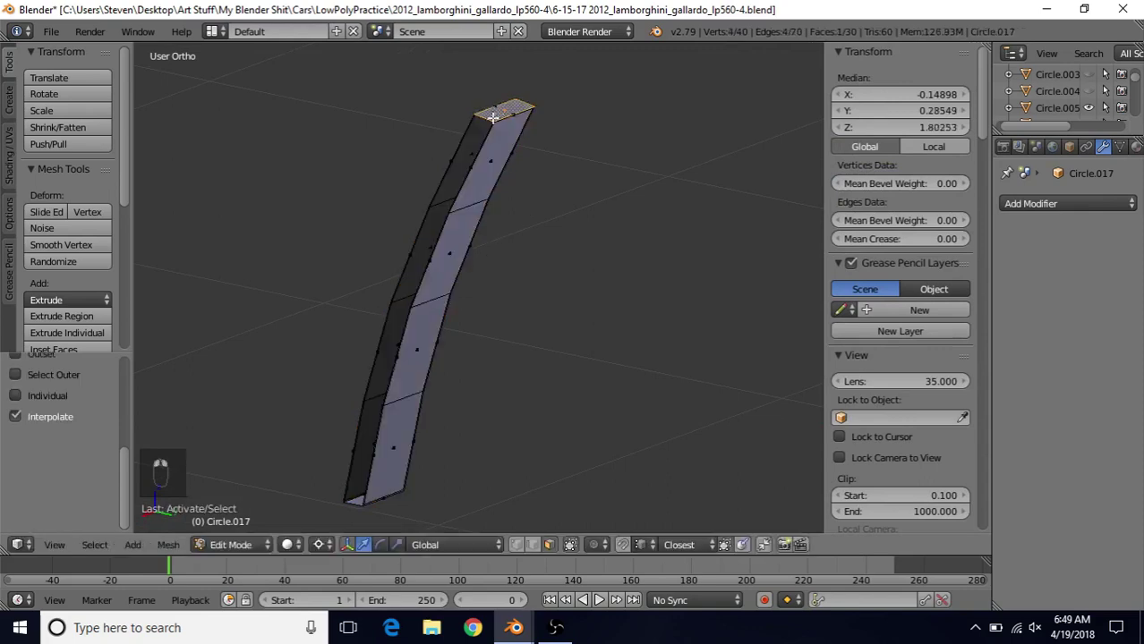
shift+right_click(355, 500)
shift+right_click(357, 495)
shift+right_click(353, 497)
middle_drag(484, 269, 434, 452)
scroll(434, 450, up, 5)
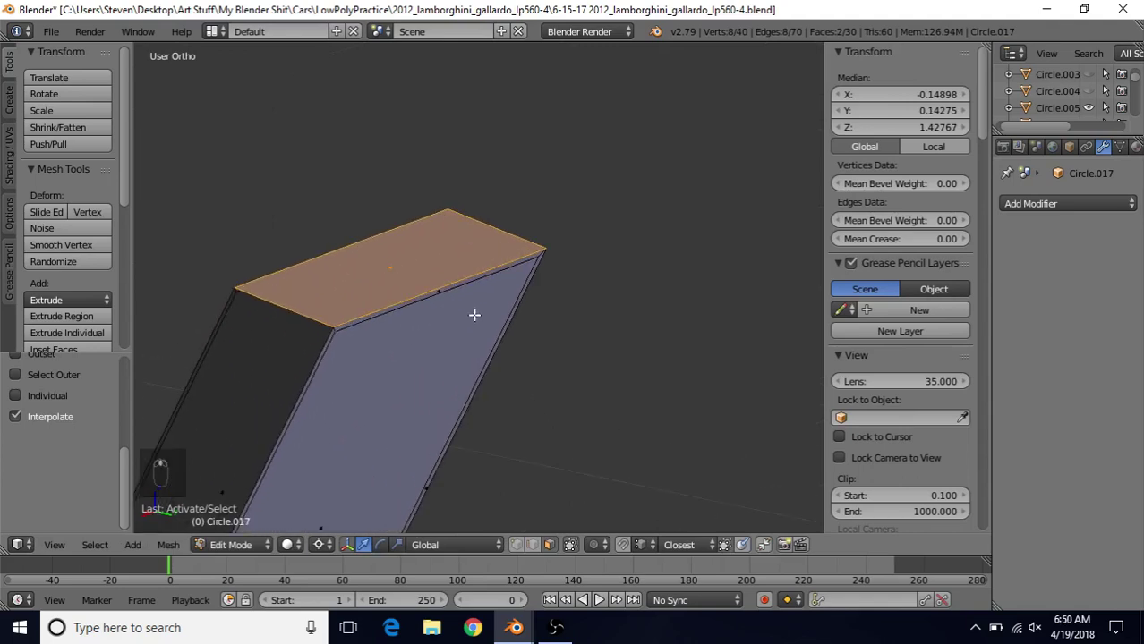
key(i)
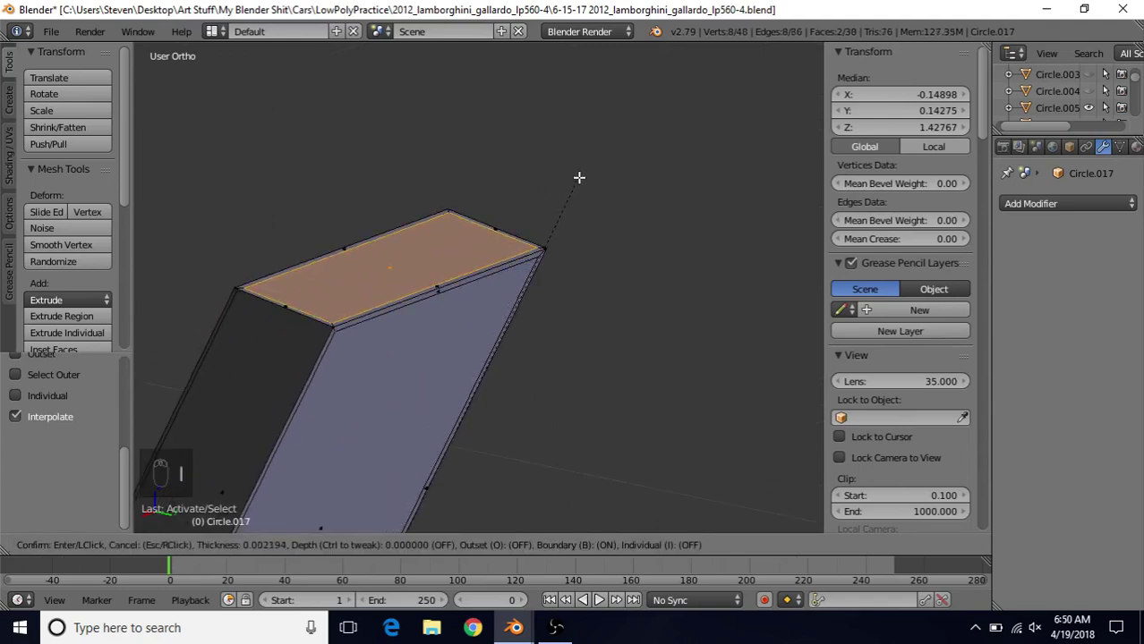
click(579, 177)
scroll(540, 261, down, 6)
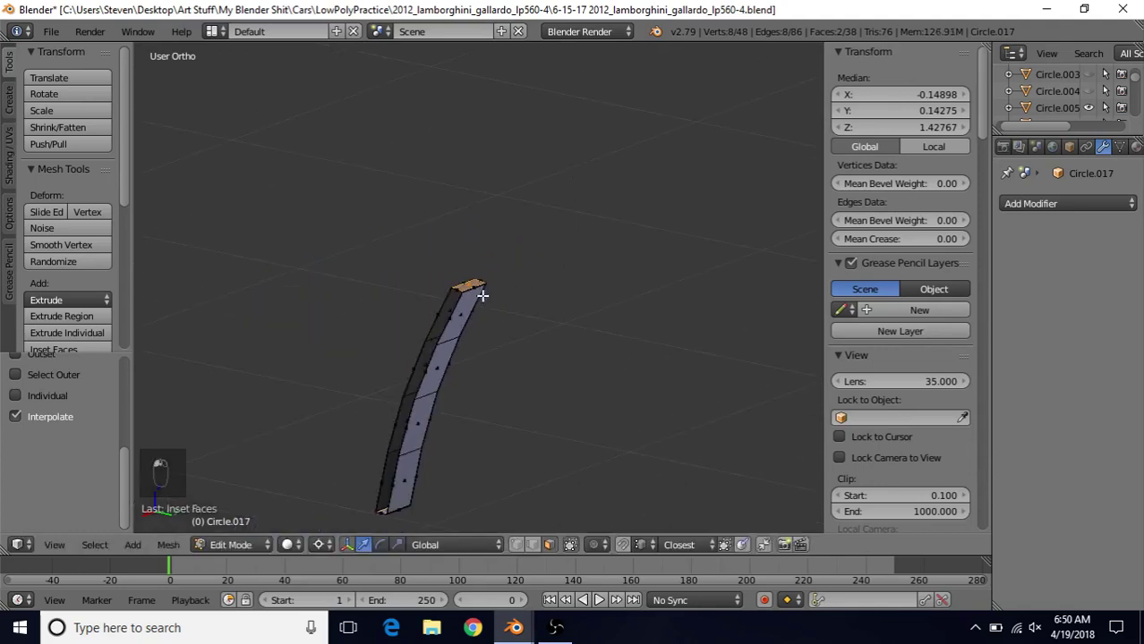
Add an Array modifier to the vane, with Relative Offset turned off and Object Offset turned on.
scroll(479, 294, down, 6)
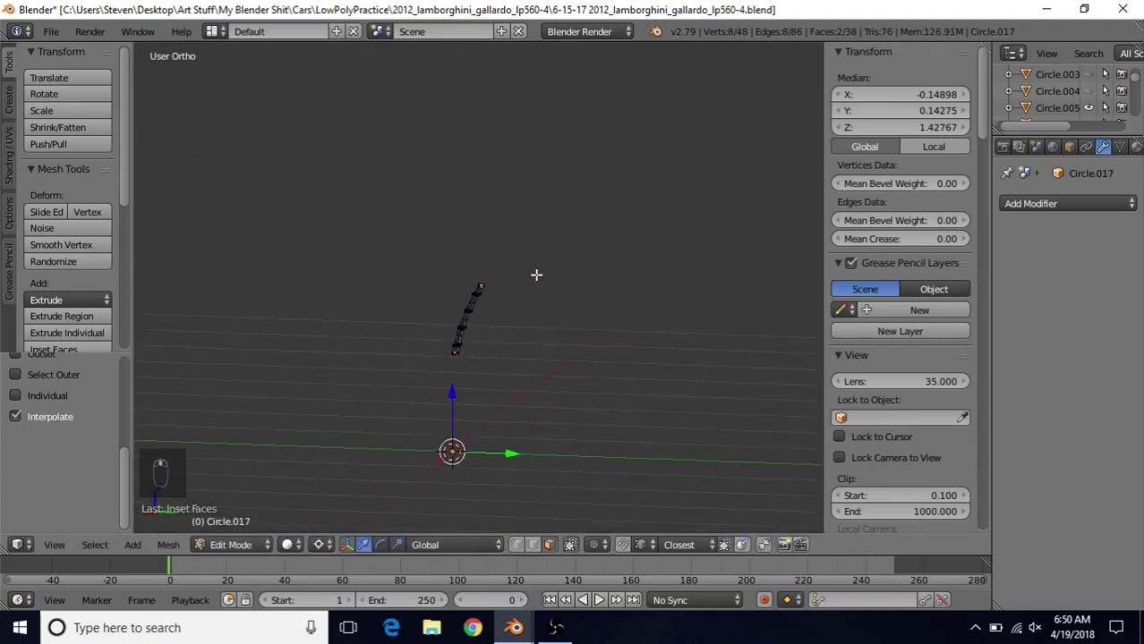
middle_drag(567, 268, 439, 218)
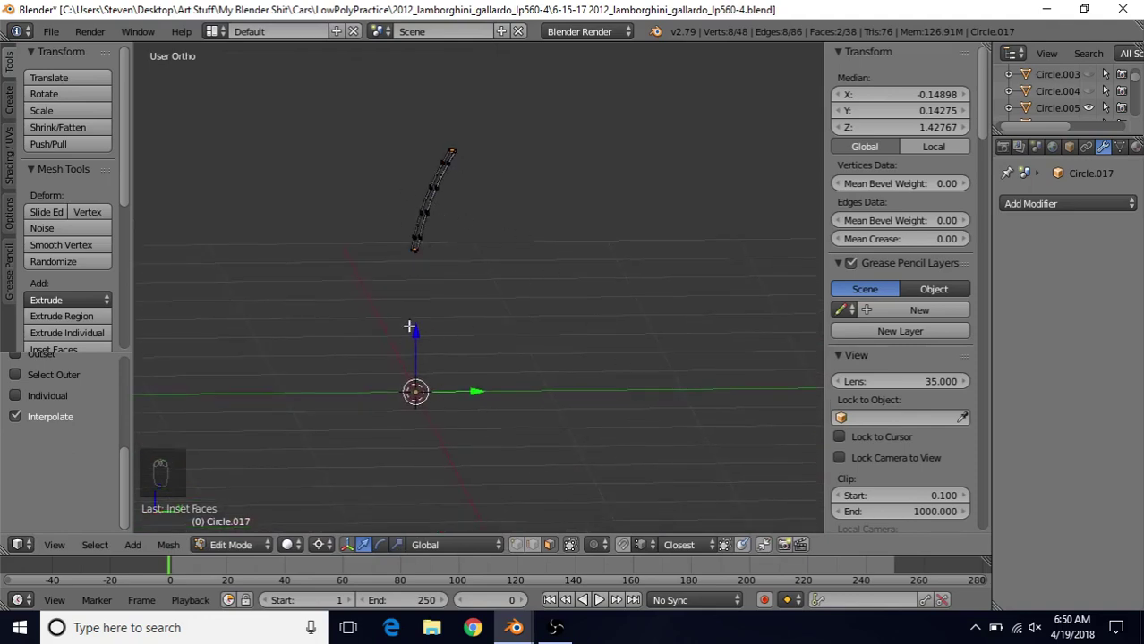
middle_drag(396, 297, 533, 208)
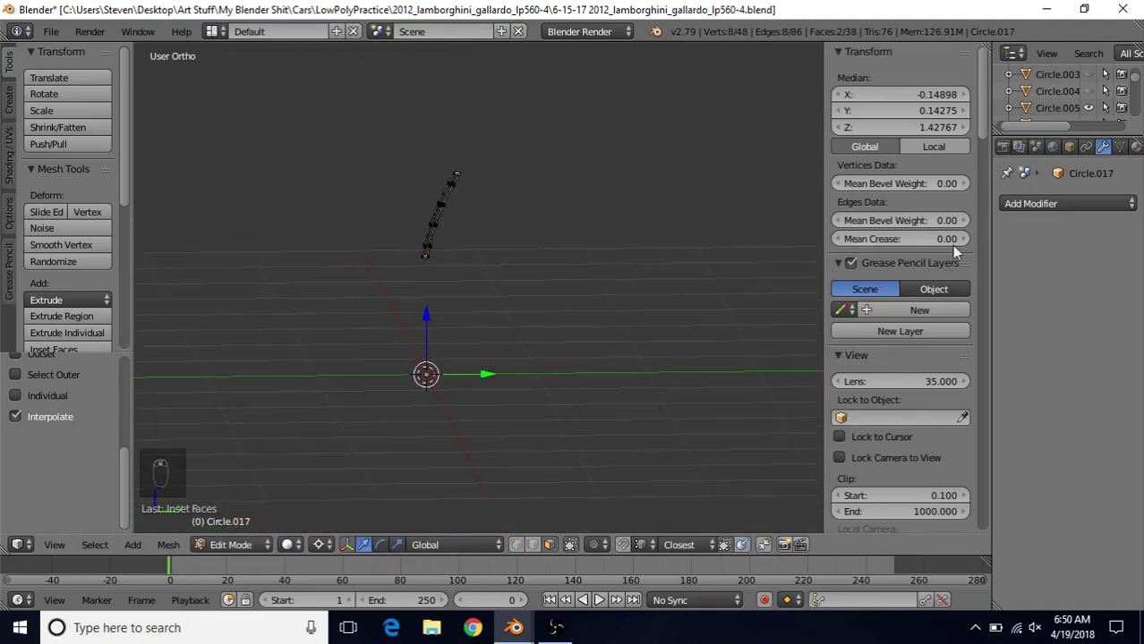
click(1019, 205)
click(1017, 202)
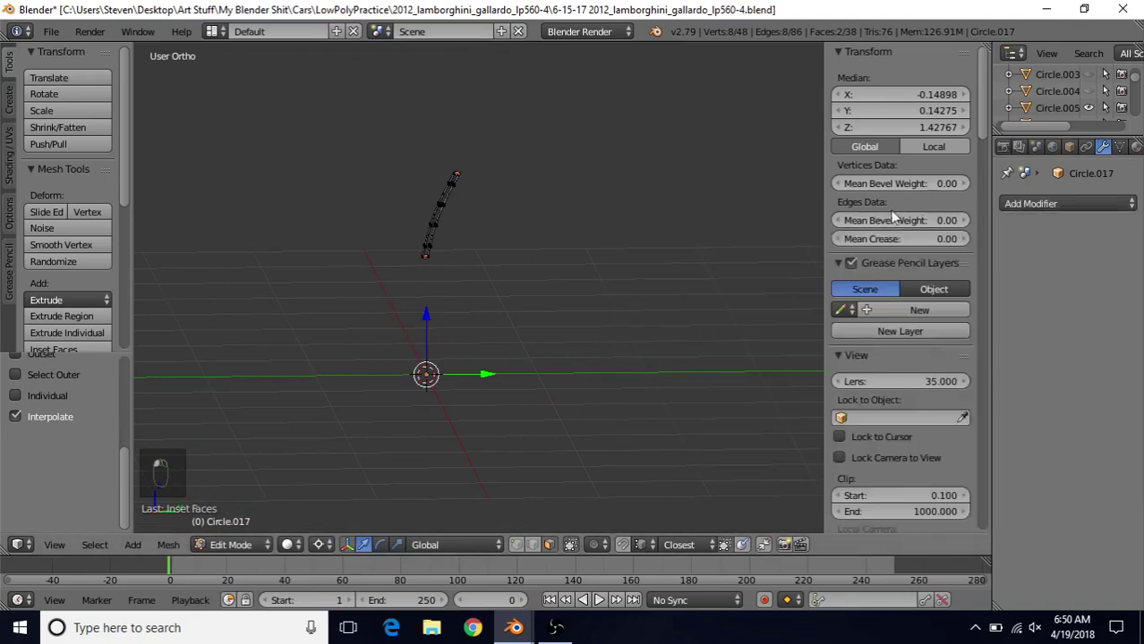
click(998, 206)
click(815, 244)
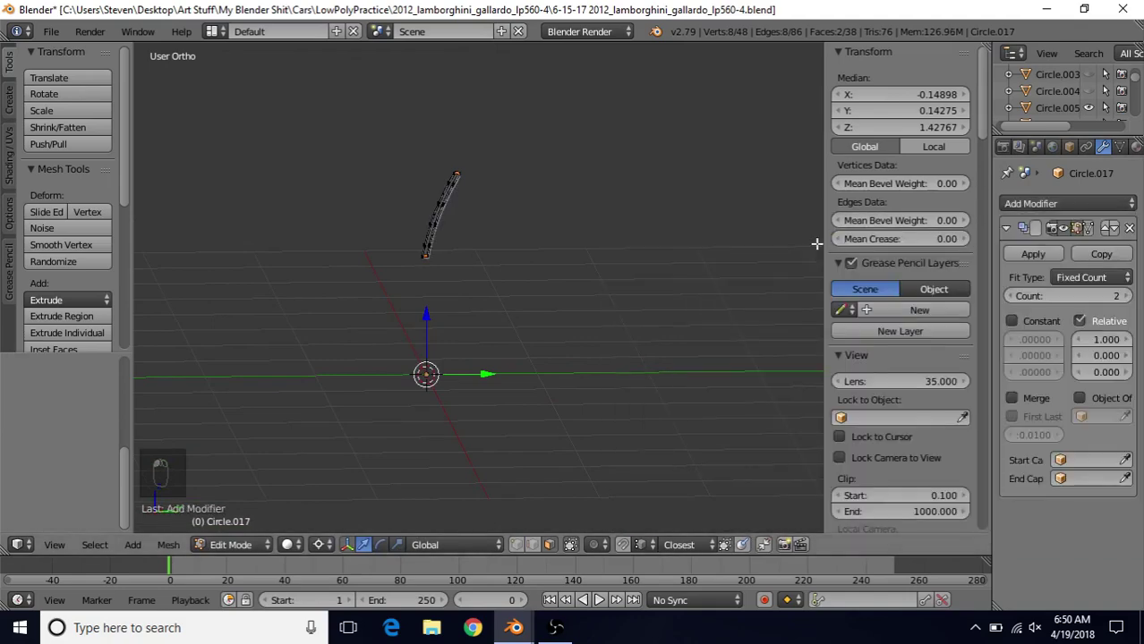
click(1080, 319)
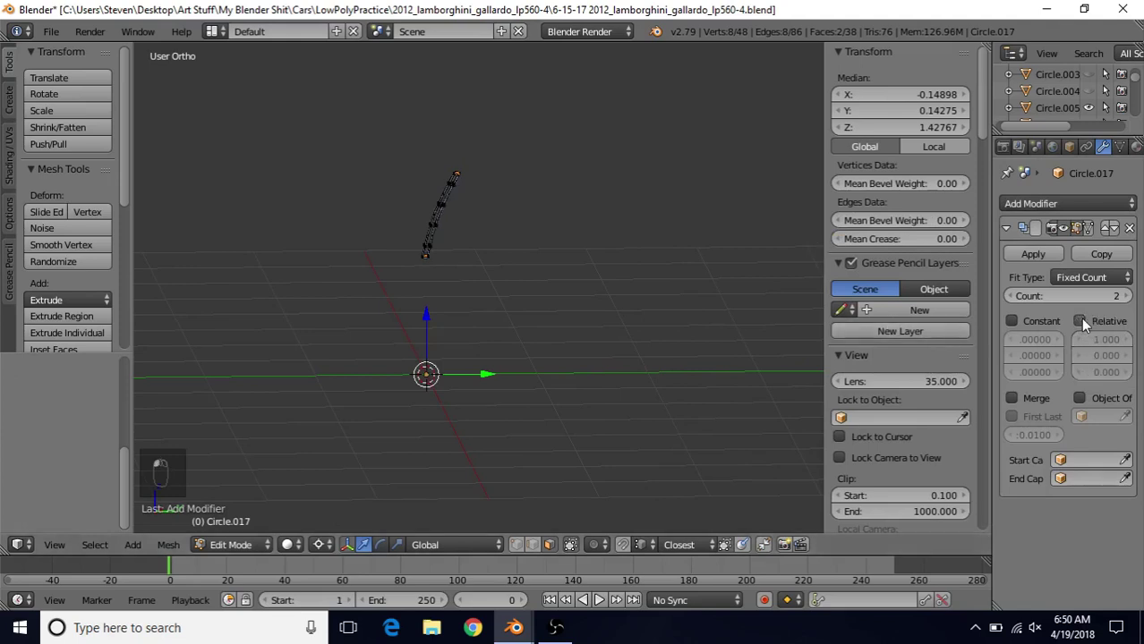
click(1080, 398)
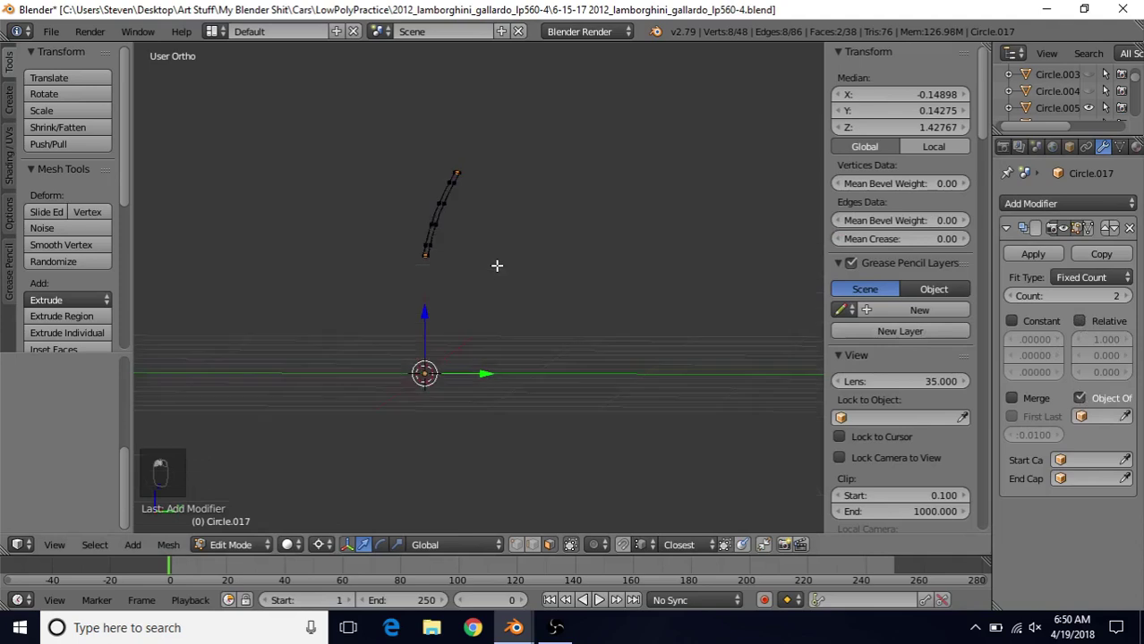
middle_drag(497, 265, 497, 285)
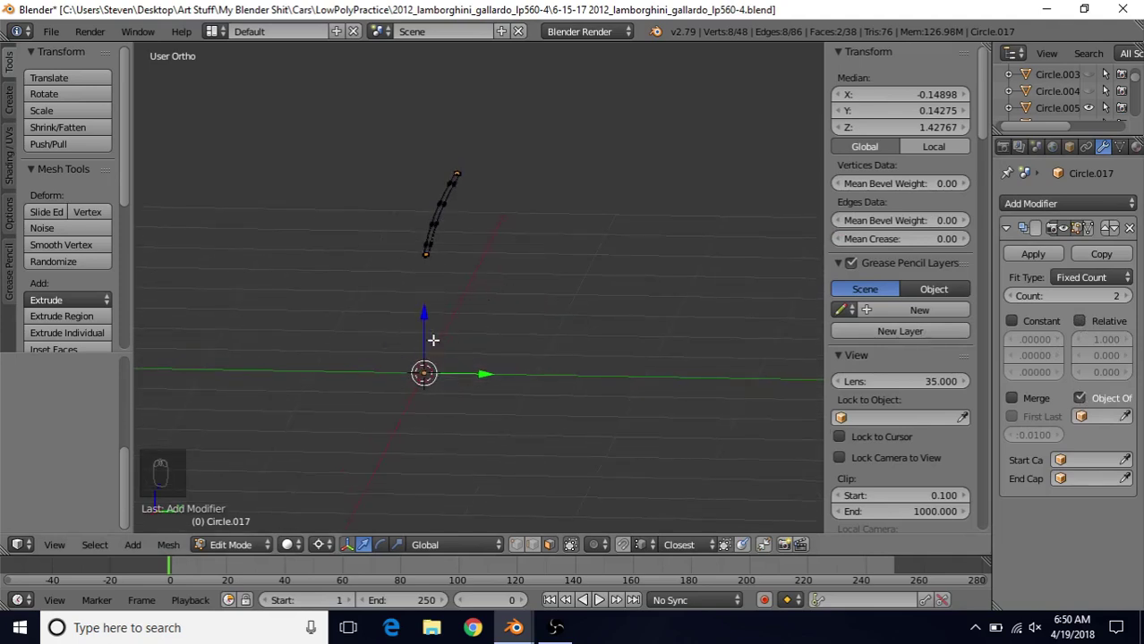
Leave mesh editing, add an Empty at the wheel's center and rotate it 9 degrees in the right view.
key(Tab)
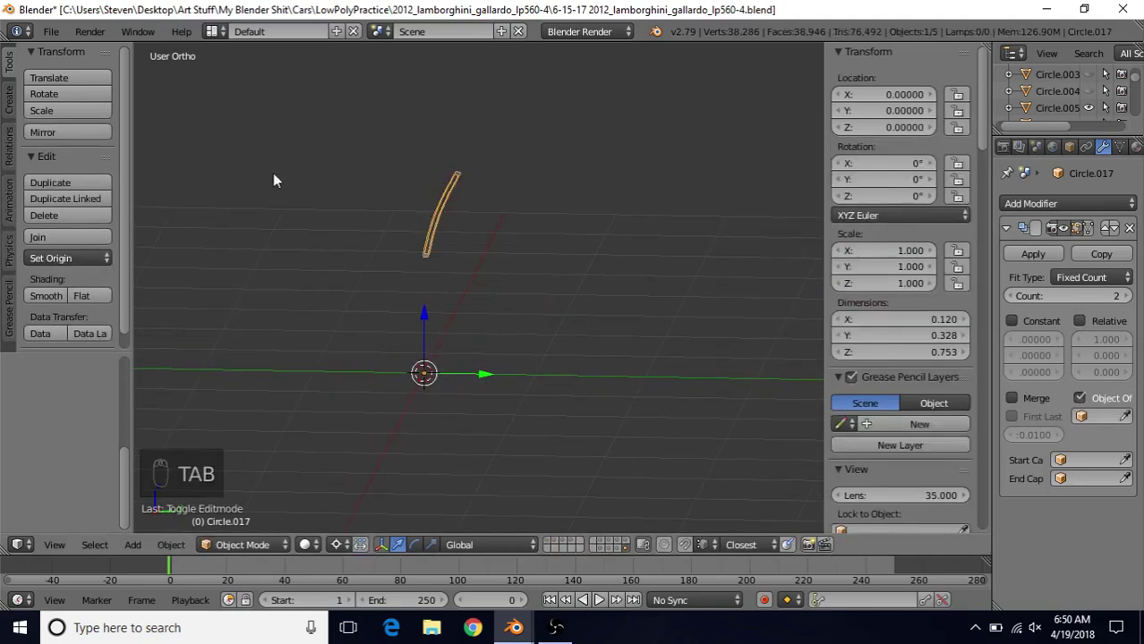
click(9, 101)
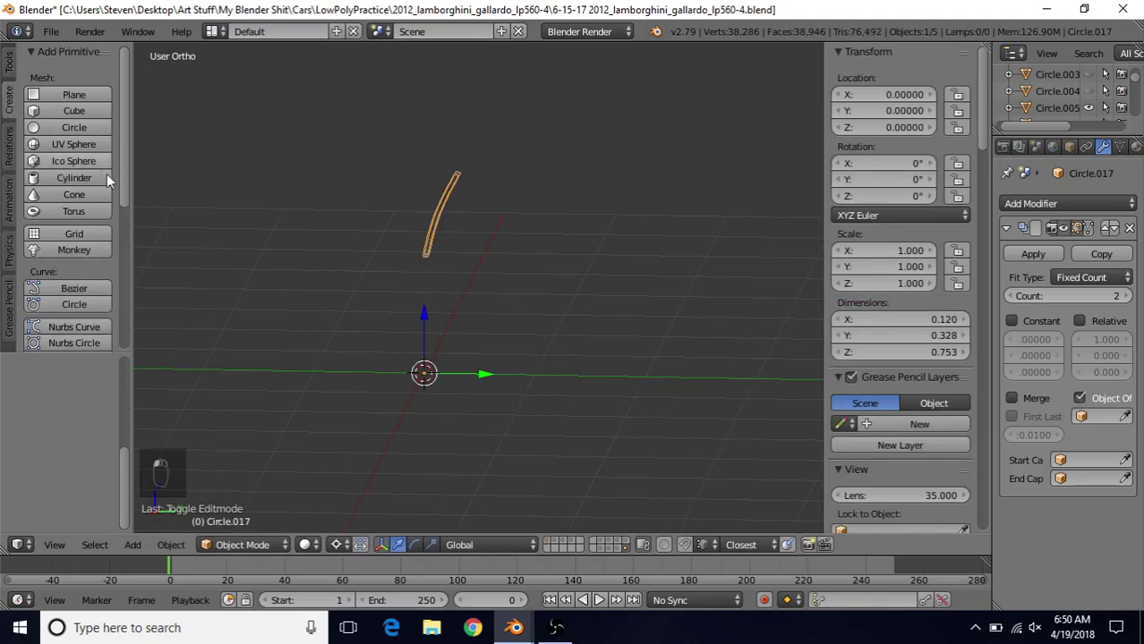
scroll(107, 180, down, 5)
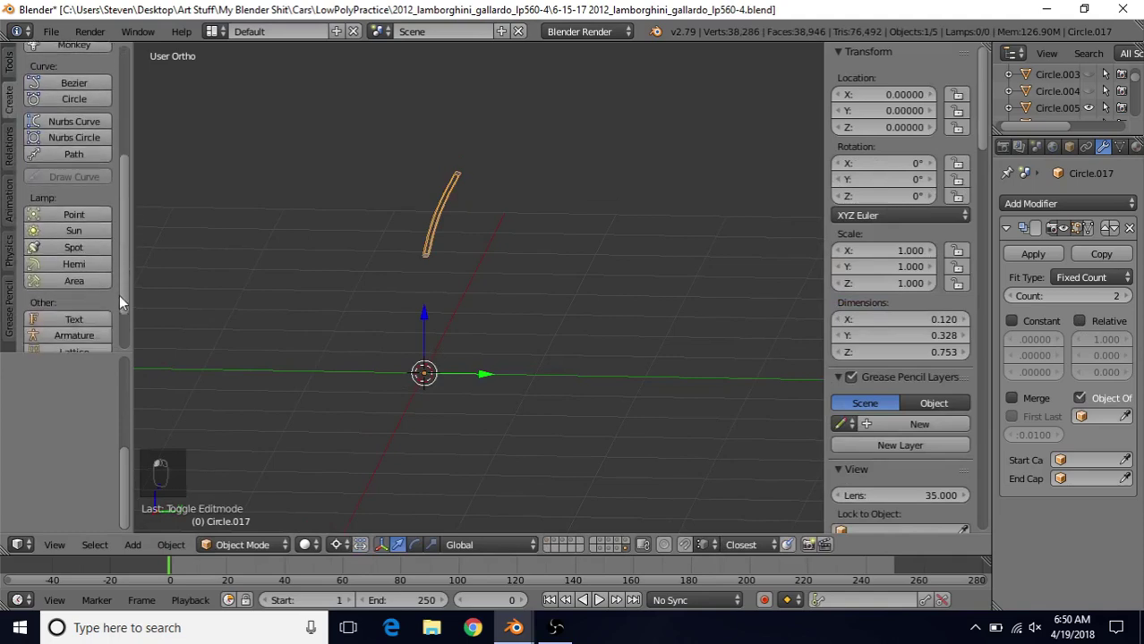
scroll(119, 295, down, 2)
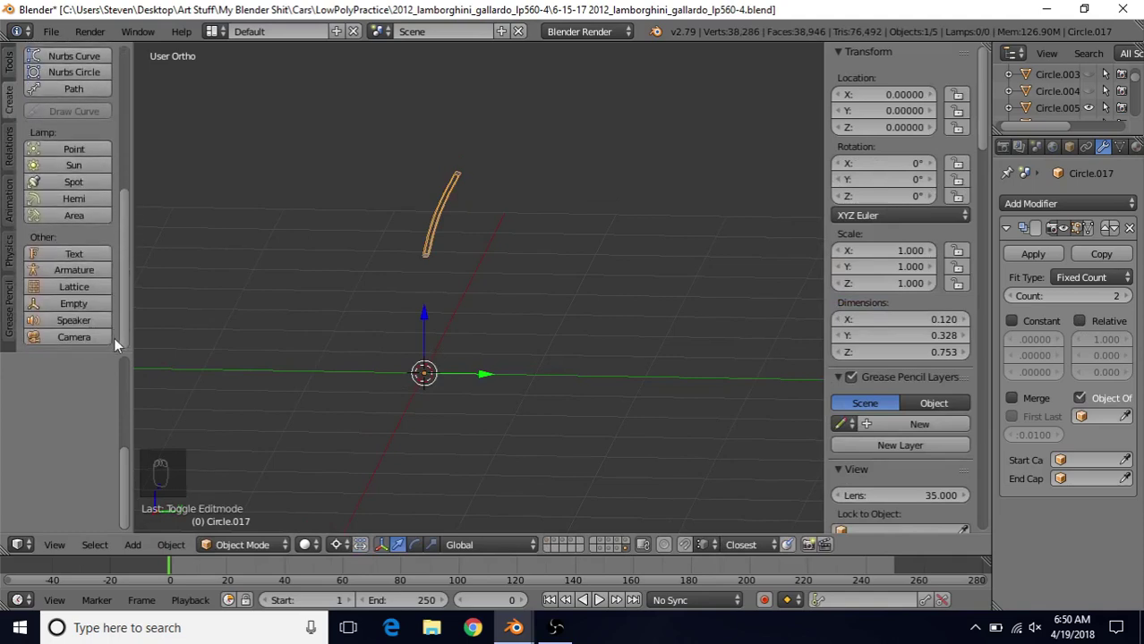
click(70, 305)
key(KP_3)
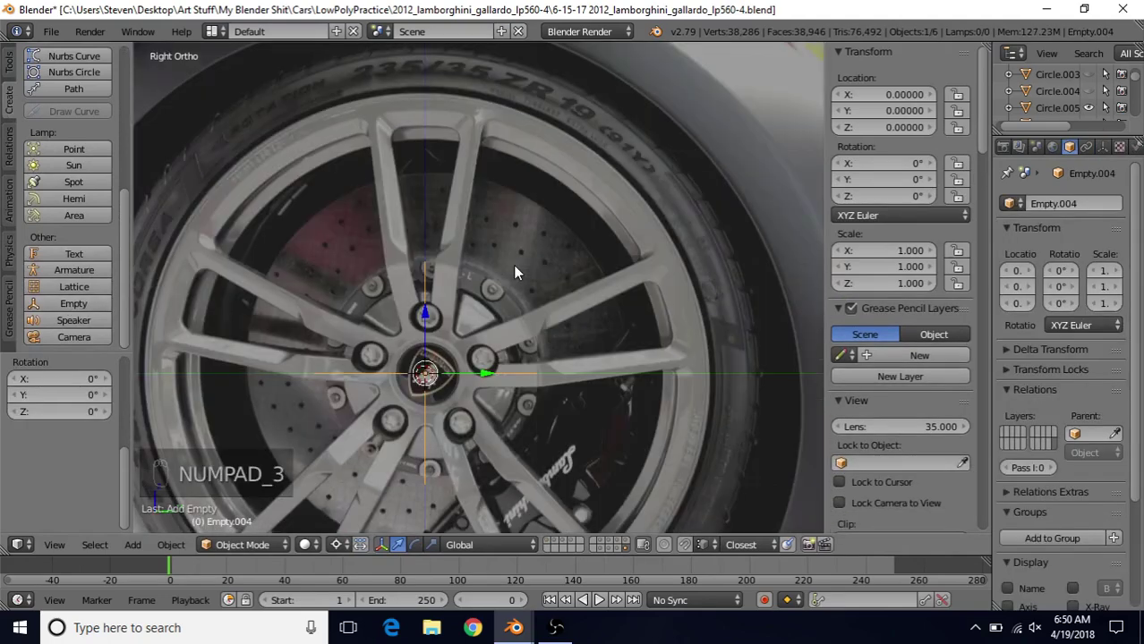
key(r)
key(9)
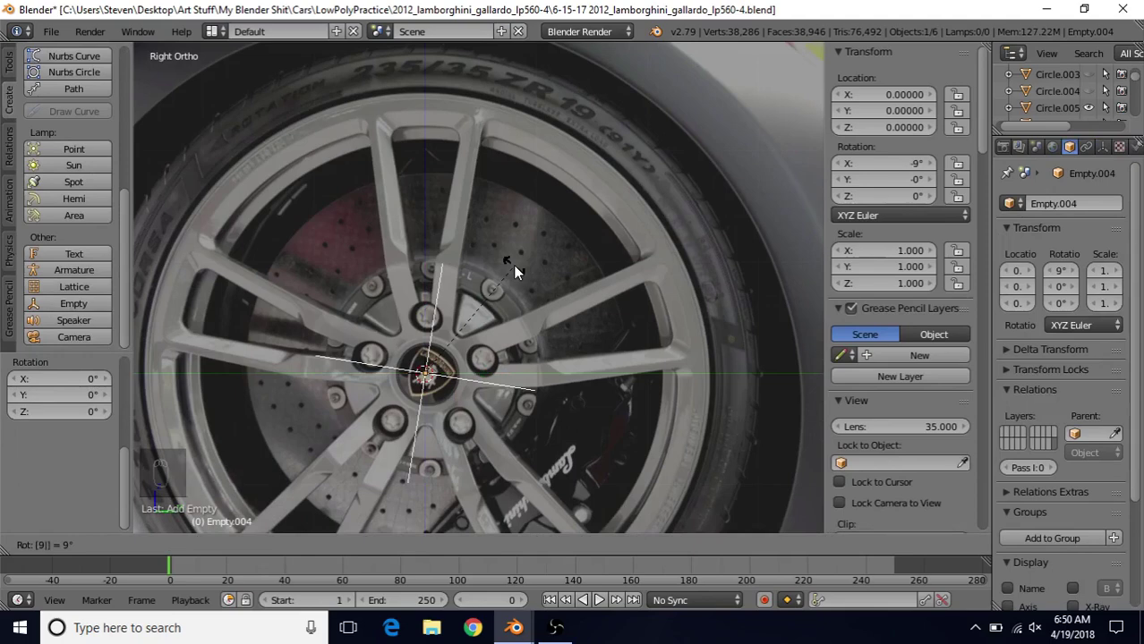
key(Return)
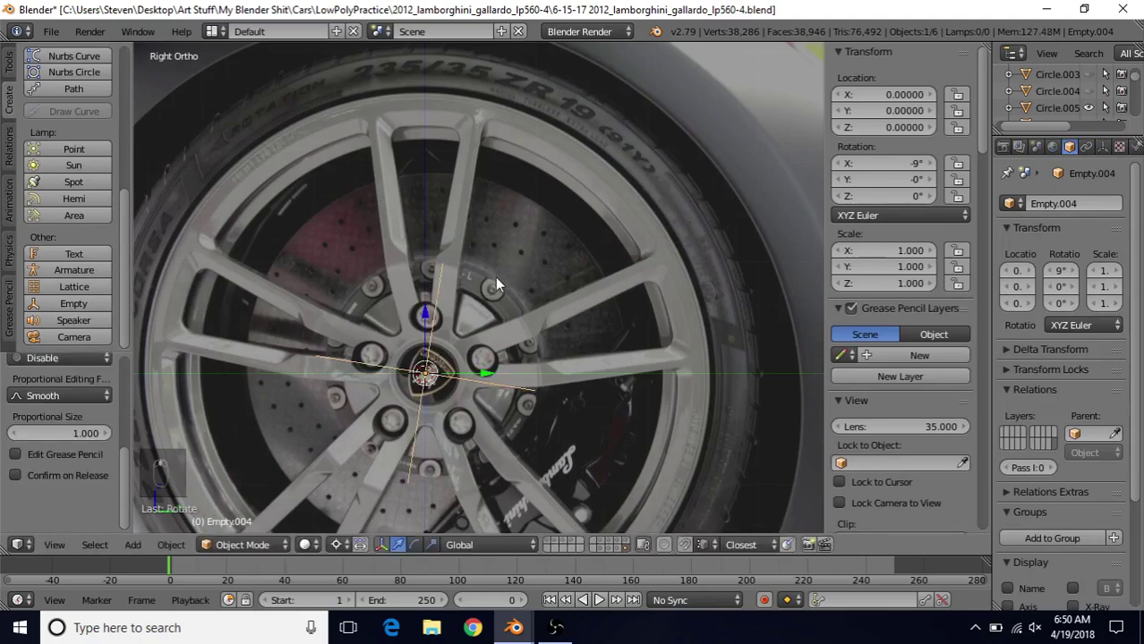
Use the rotated Empty as the vane array's offset object and set the array count to 40.
middle_drag(495, 277, 486, 291)
right_click(450, 182)
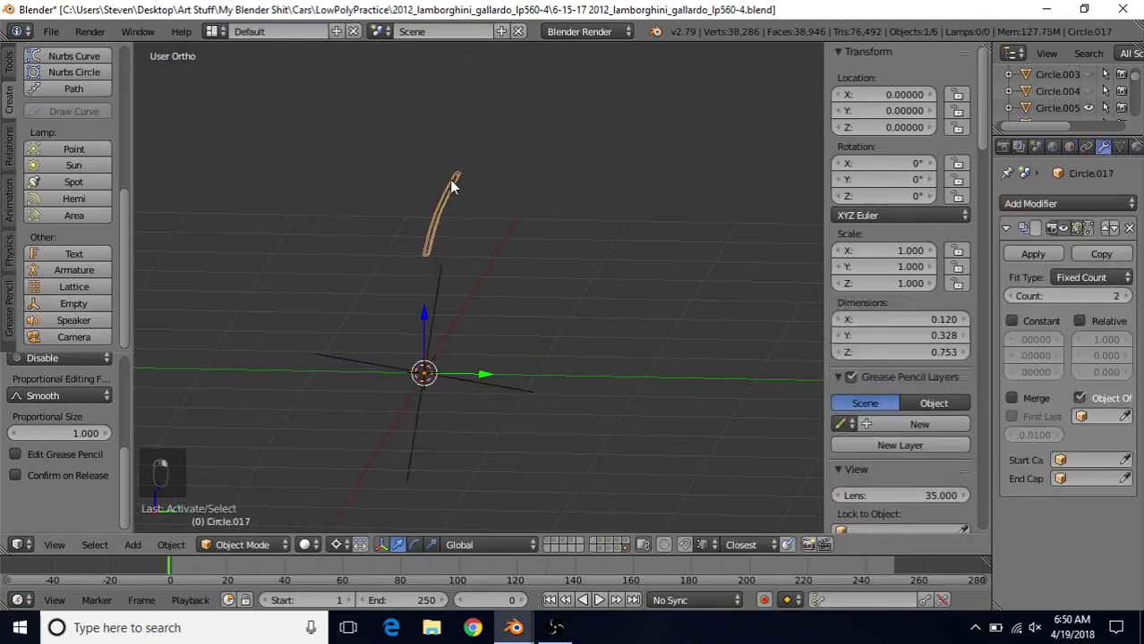
click(1125, 418)
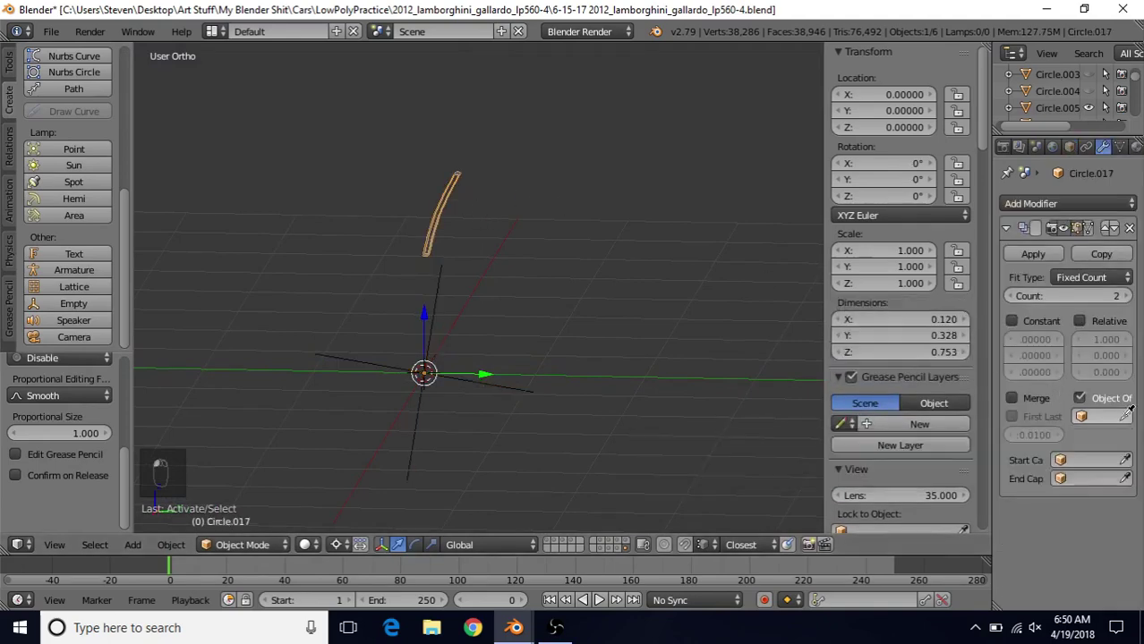
click(438, 311)
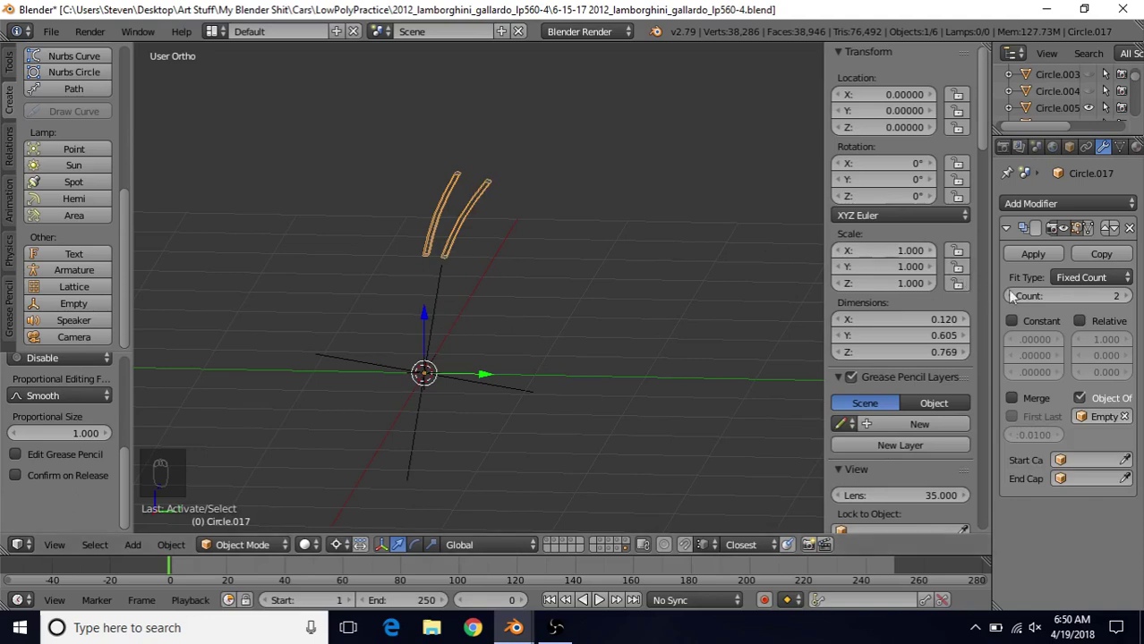
click(1110, 297)
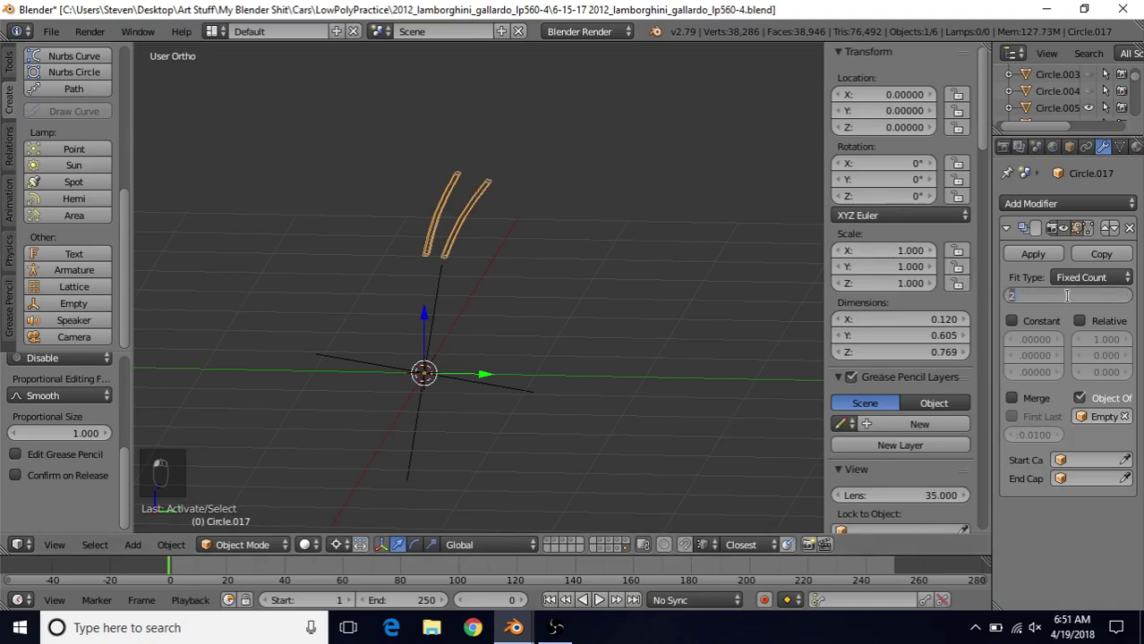
key(Return)
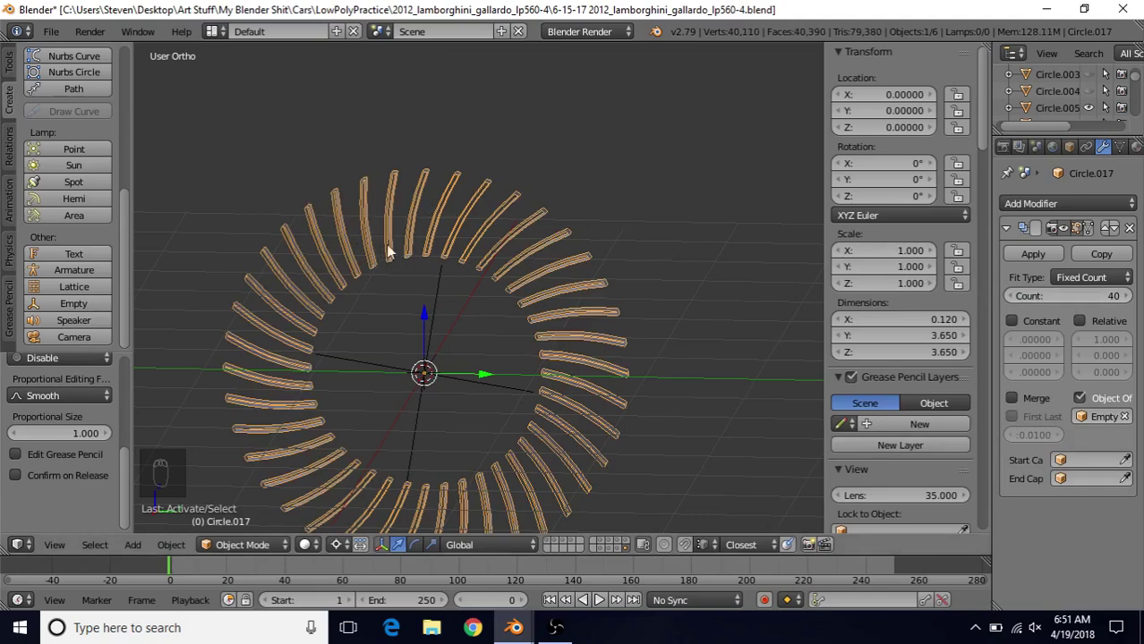
middle_drag(385, 244, 477, 287)
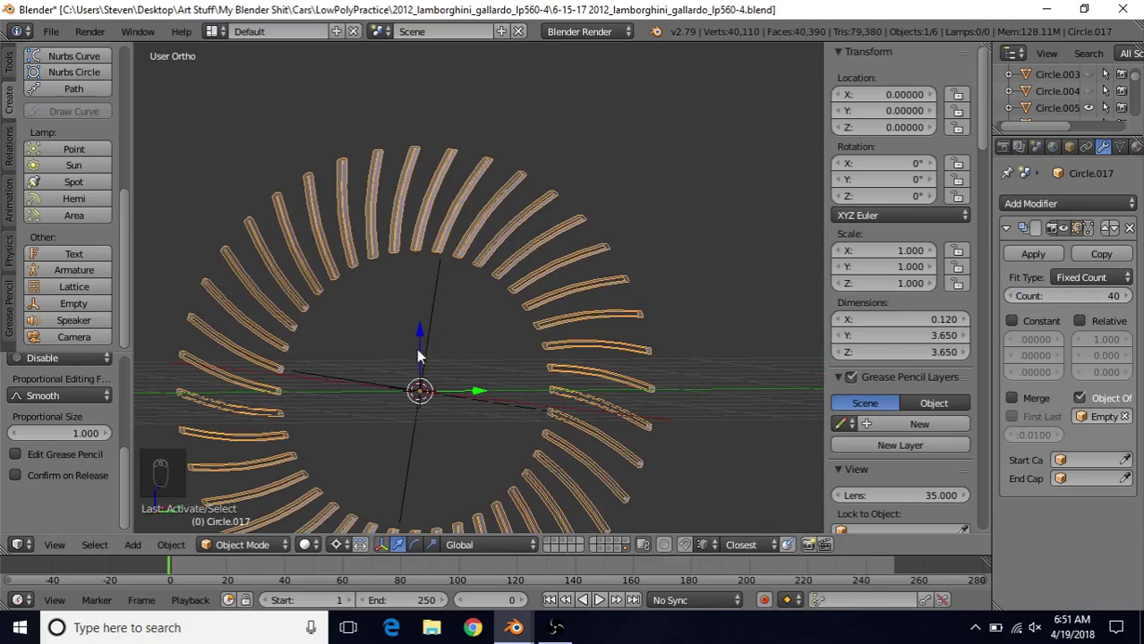
Unhide all objects, then hide the three Empties at the center of the brake disc.
key(alt+h)
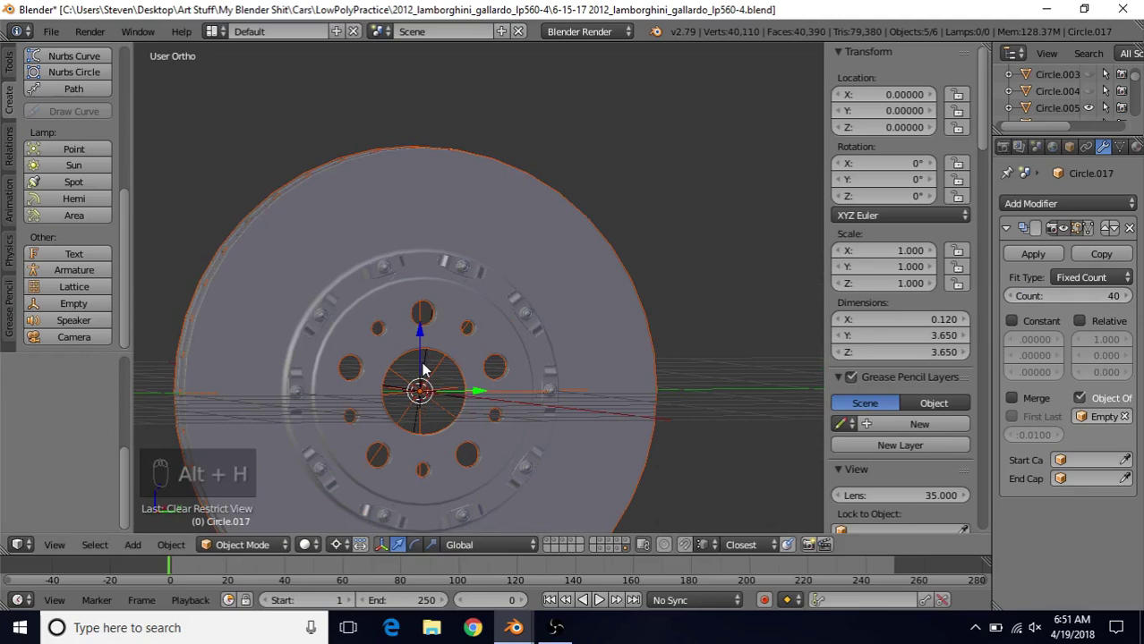
right_click(425, 371)
key(h)
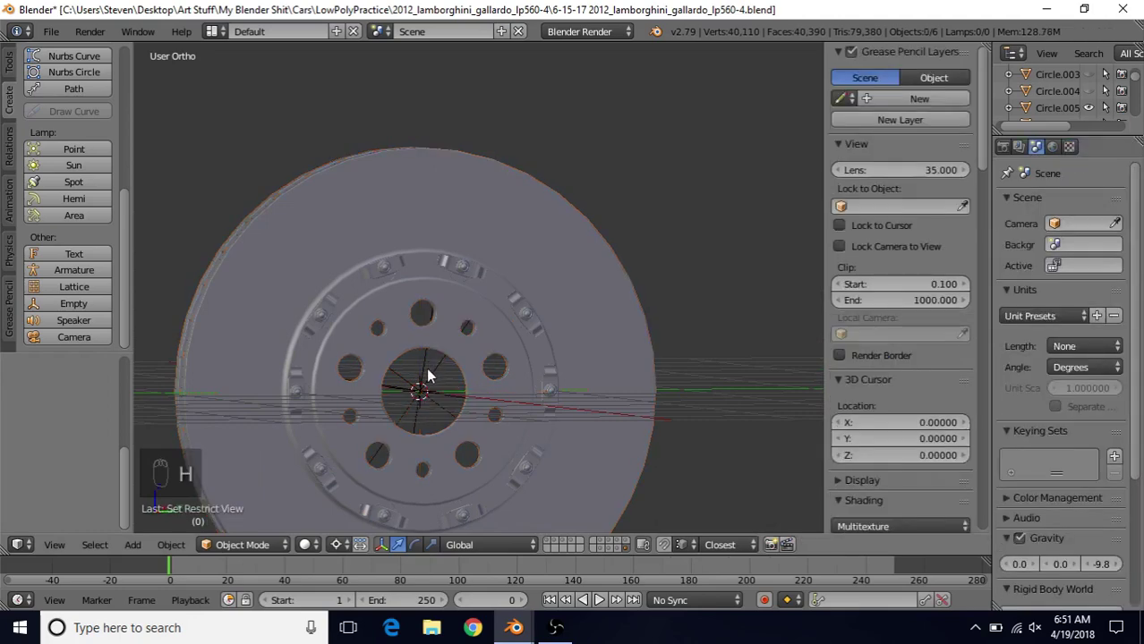
right_click(426, 368)
key(h)
right_click(429, 368)
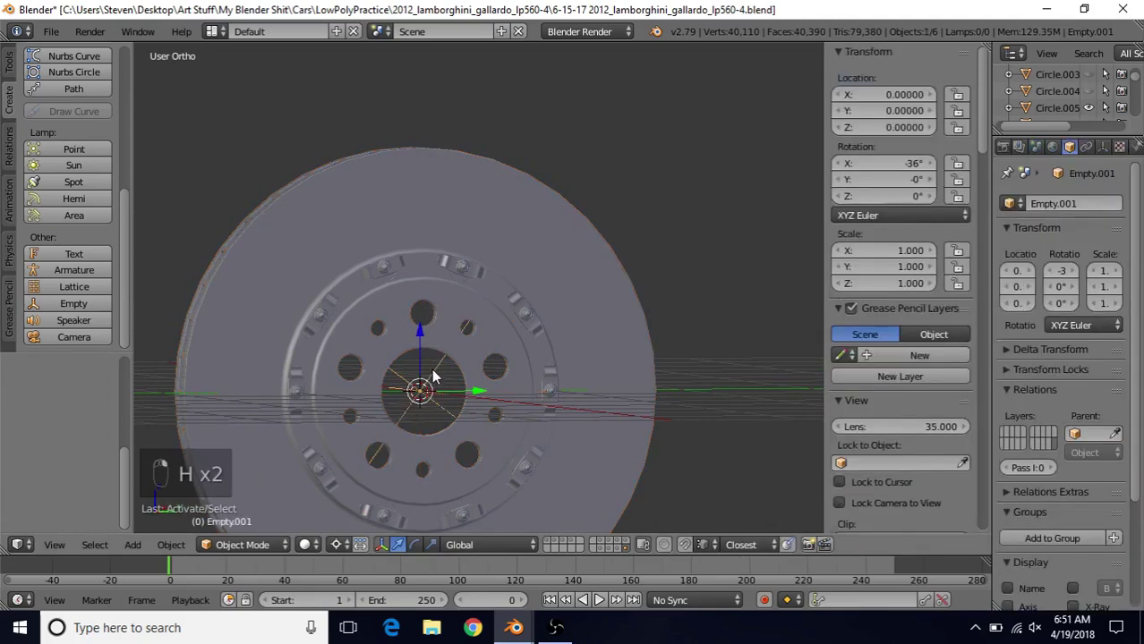
key(h)
scroll(444, 322, down, 2)
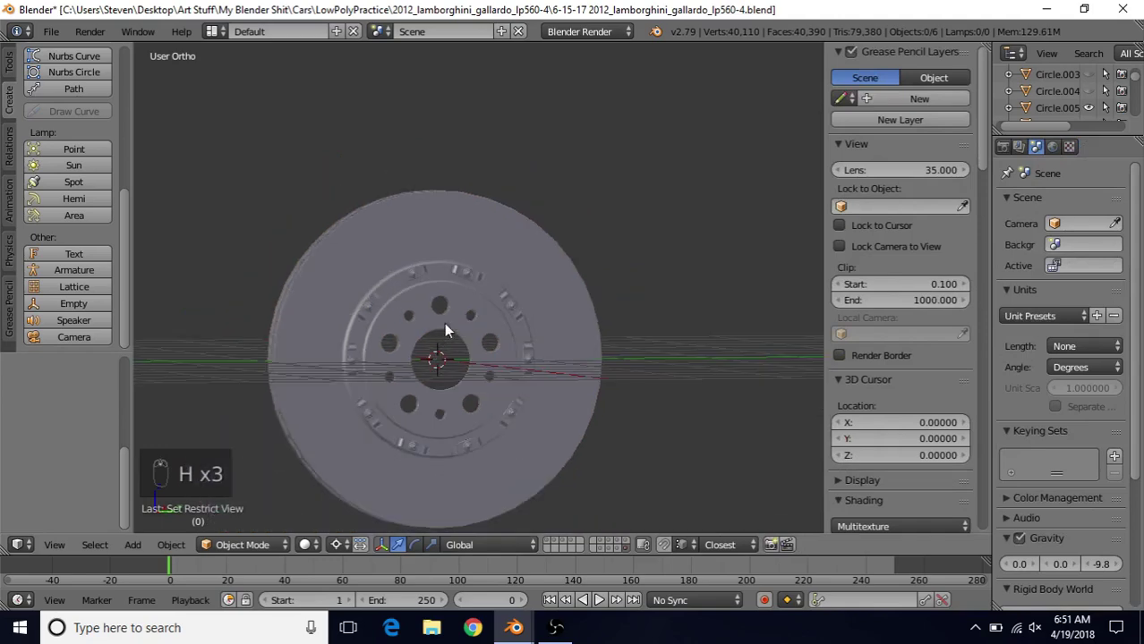
Examine the finished brake disc and the vanes along its rim from several angles and distances.
middle_drag(444, 322, 424, 407)
scroll(456, 358, up, 2)
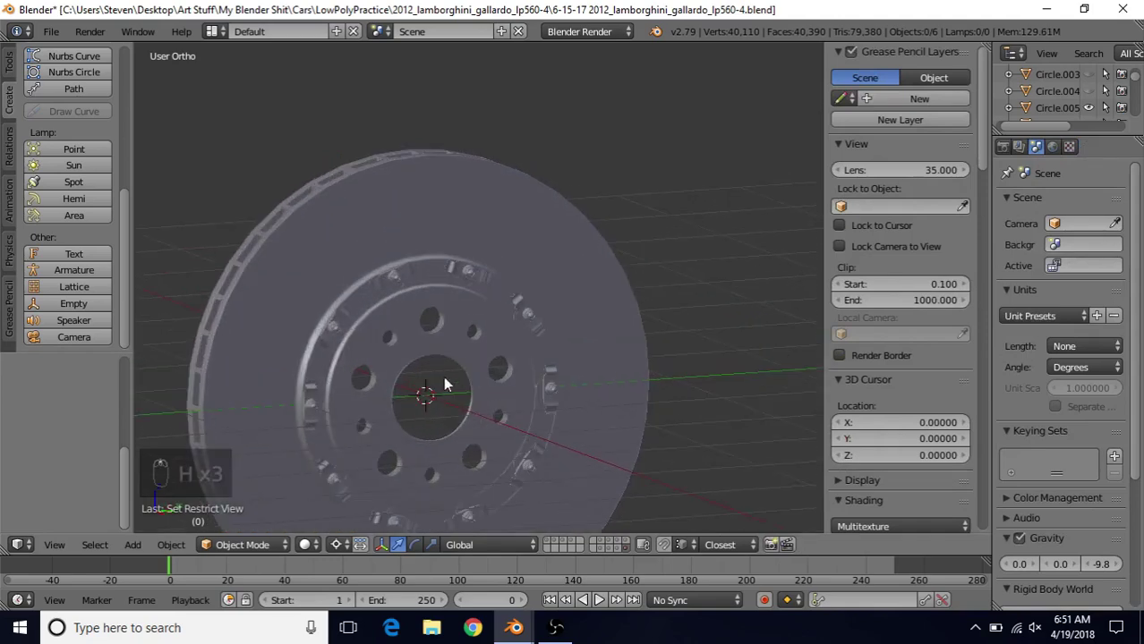
scroll(417, 362, down, 3)
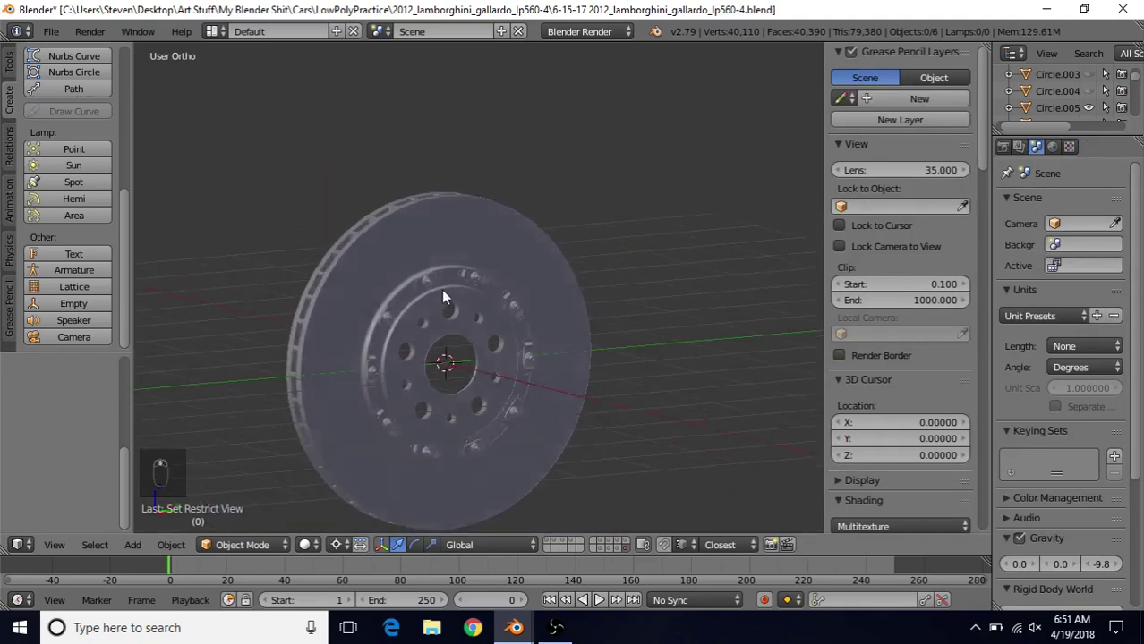
middle_drag(444, 298, 474, 310)
scroll(475, 309, up, 2)
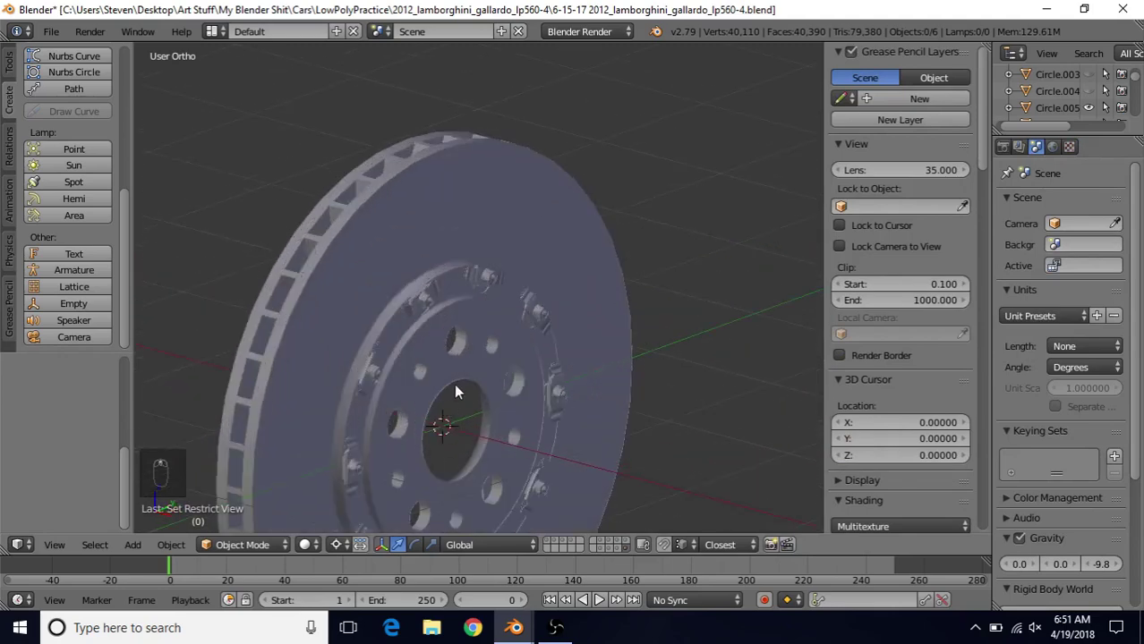
scroll(459, 385, down, 2)
middle_drag(460, 384, 405, 336)
scroll(405, 336, up, 2)
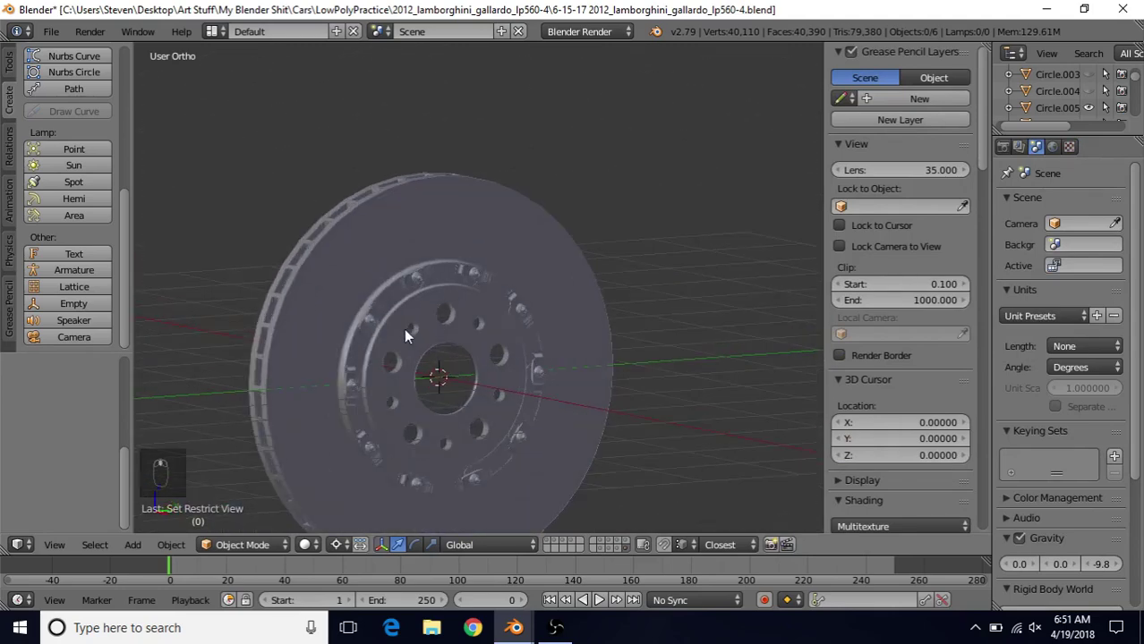
Unhide all objects and select the arrayed vanes inside the disc to check their Array modifier's offset object.
key(alt+h)
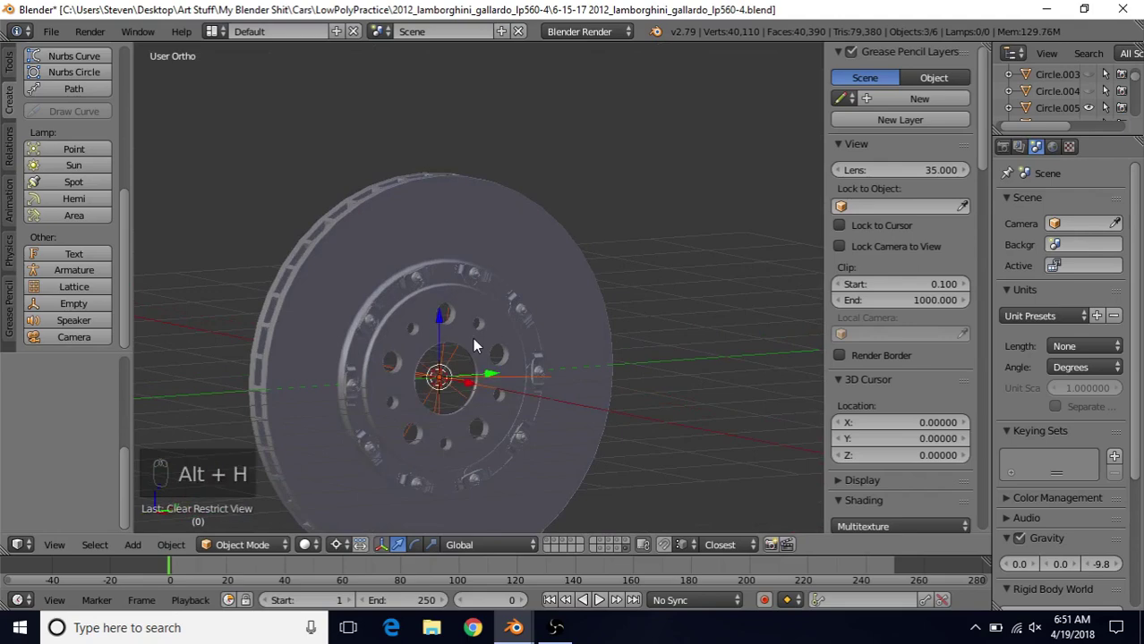
middle_drag(473, 338, 460, 278)
right_click(356, 215)
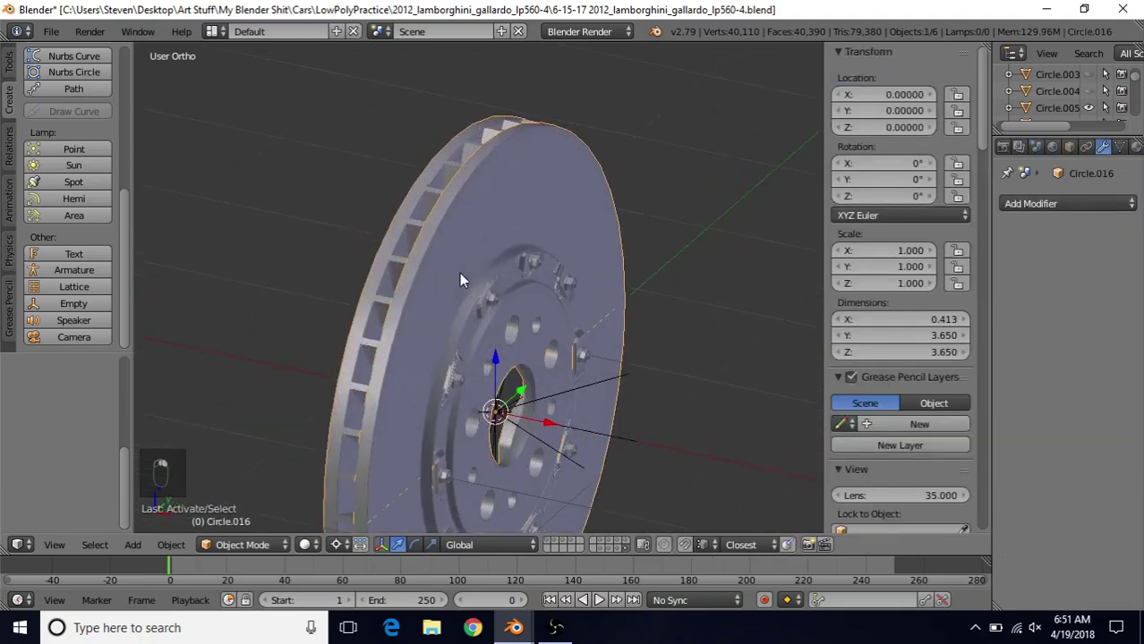
right_click(413, 226)
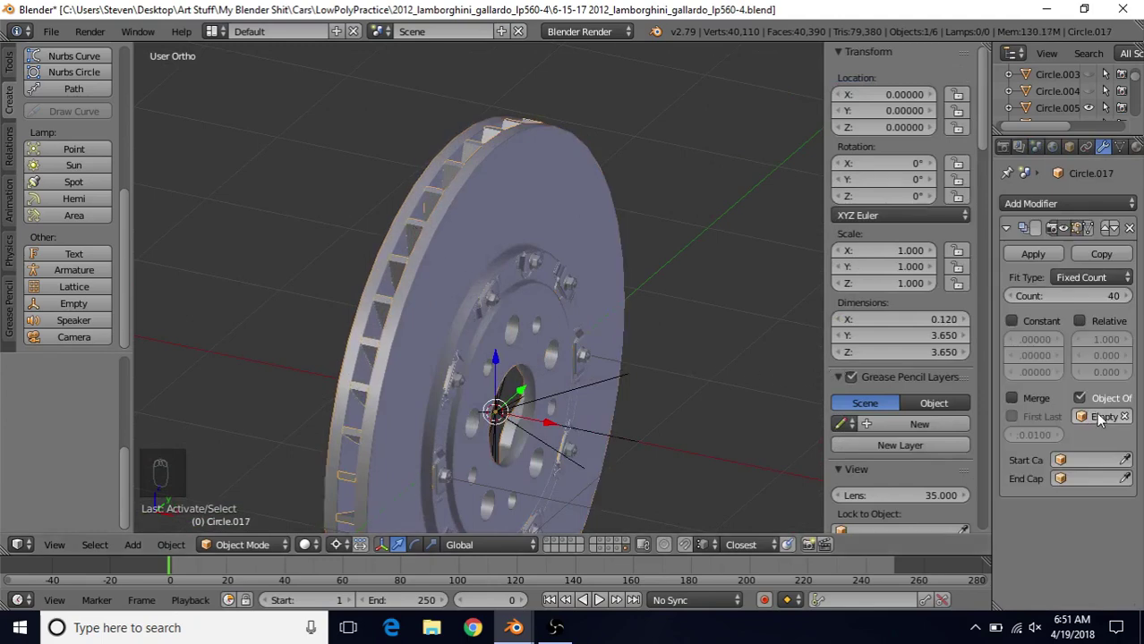
middle_drag(683, 377, 587, 255)
Select the vane array's Empty with the 9-degree rotation at the disc's center and rename it VaneEmpty.
right_click(540, 287)
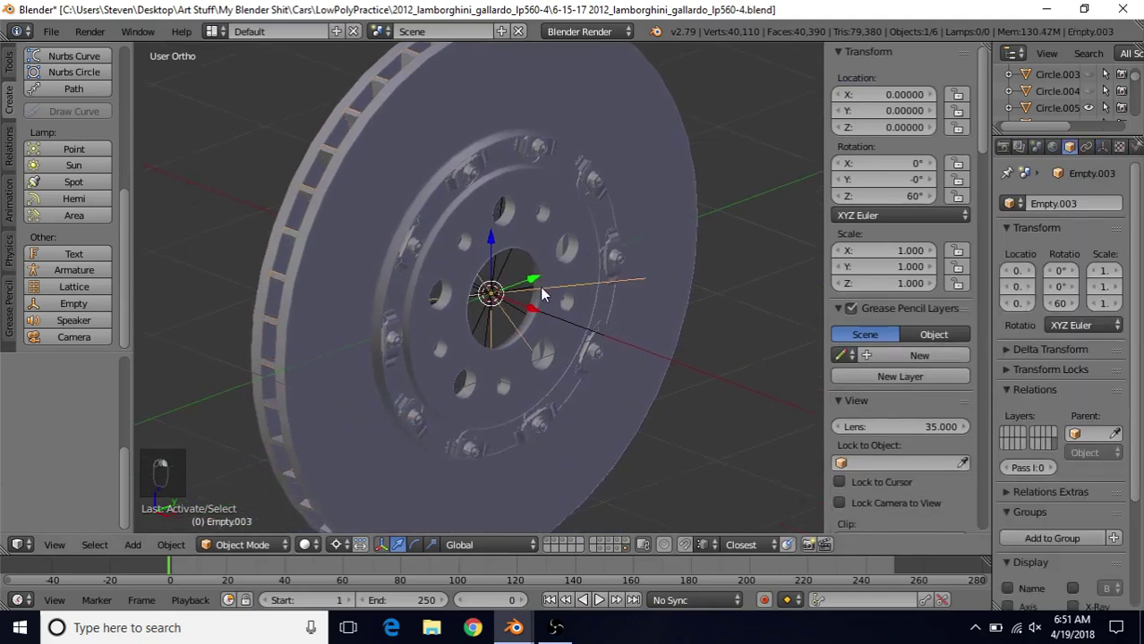
right_click(514, 311)
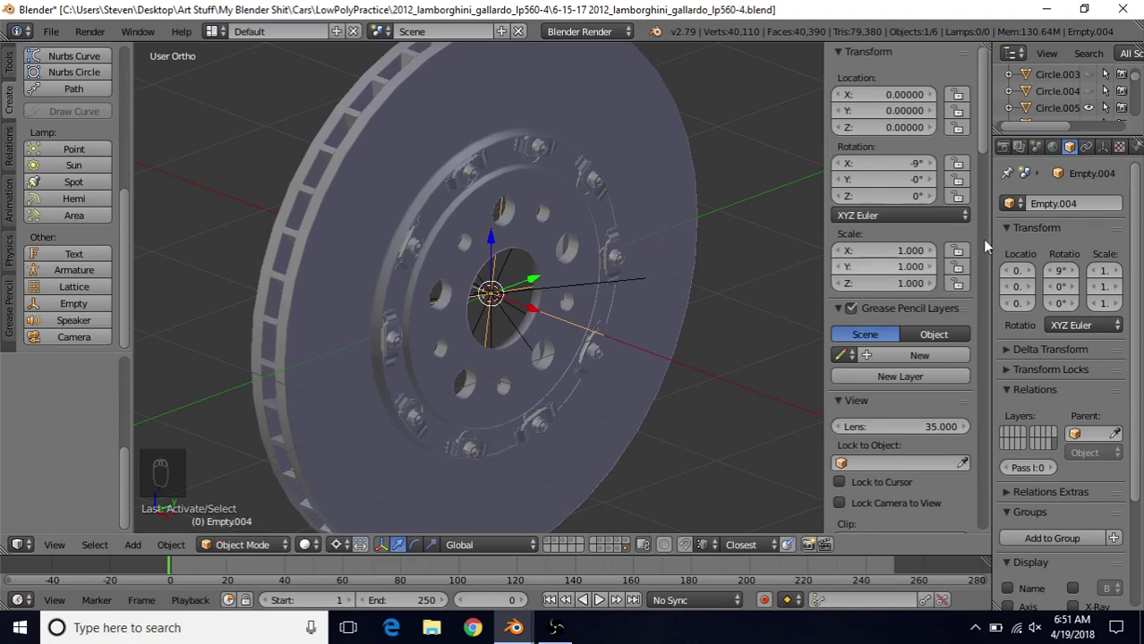
click(1054, 204)
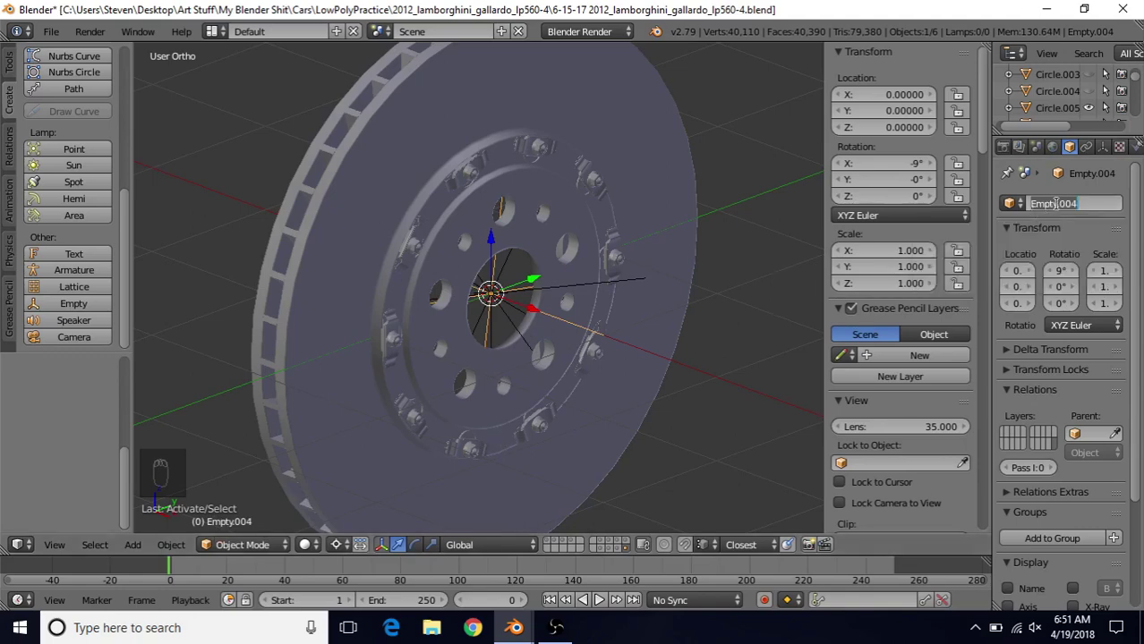
text(VaneEmpty)
key(Return)
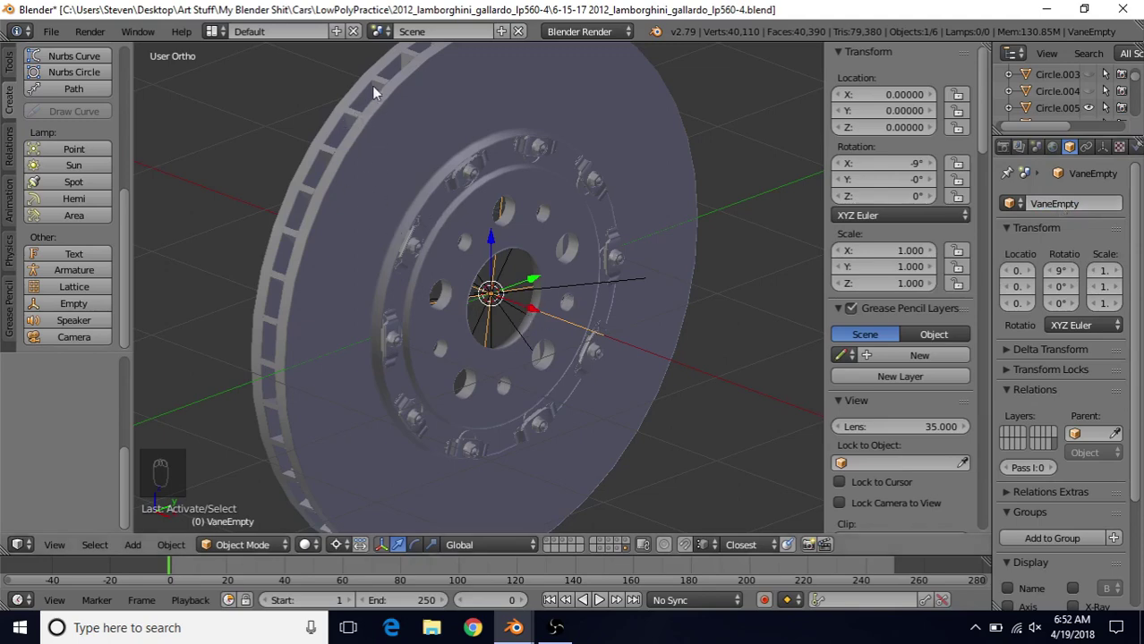
Hide VaneEmpty and the two other Empties at the disc's center.
key(h)
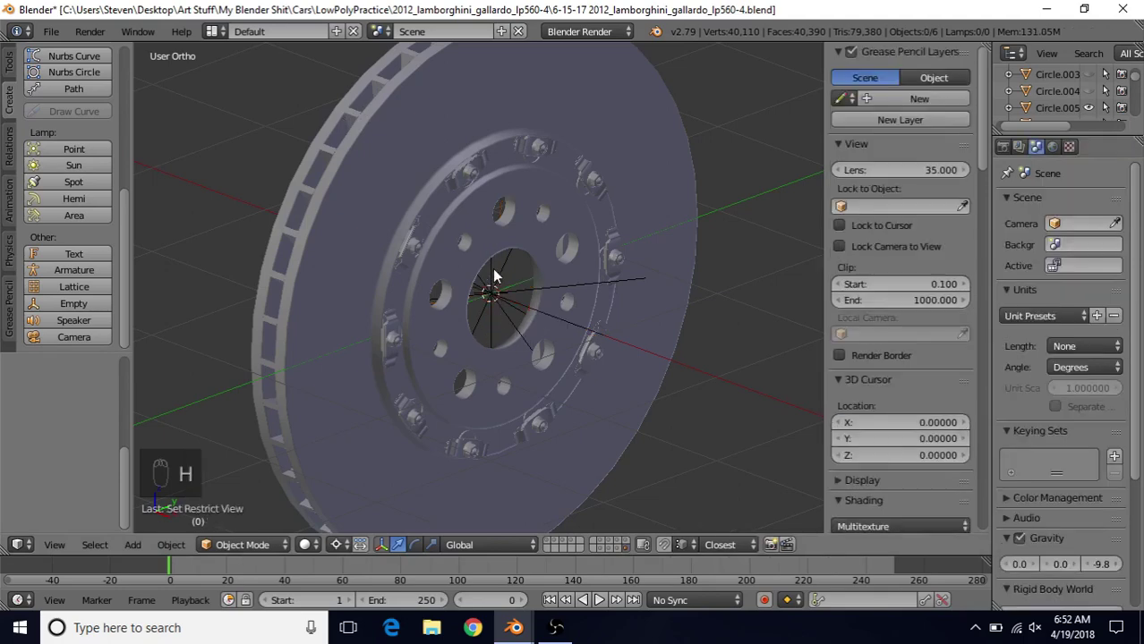
key(alt+h)
key(h)
key(h)
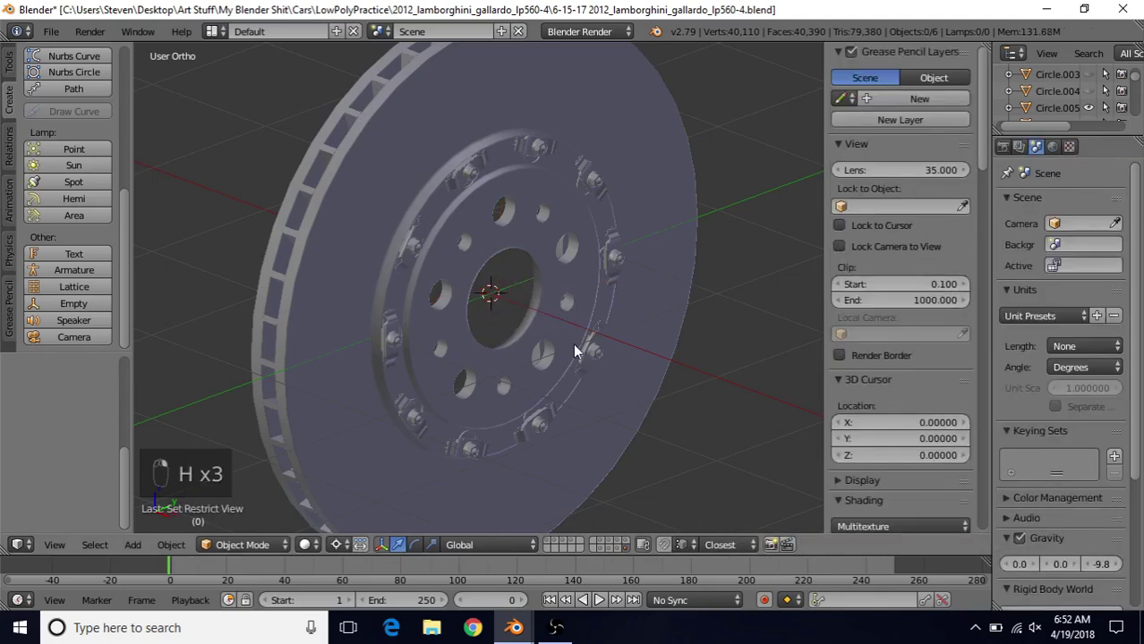
middle_drag(576, 351, 385, 207)
middle_drag(528, 223, 470, 237)
scroll(470, 237, up, 1)
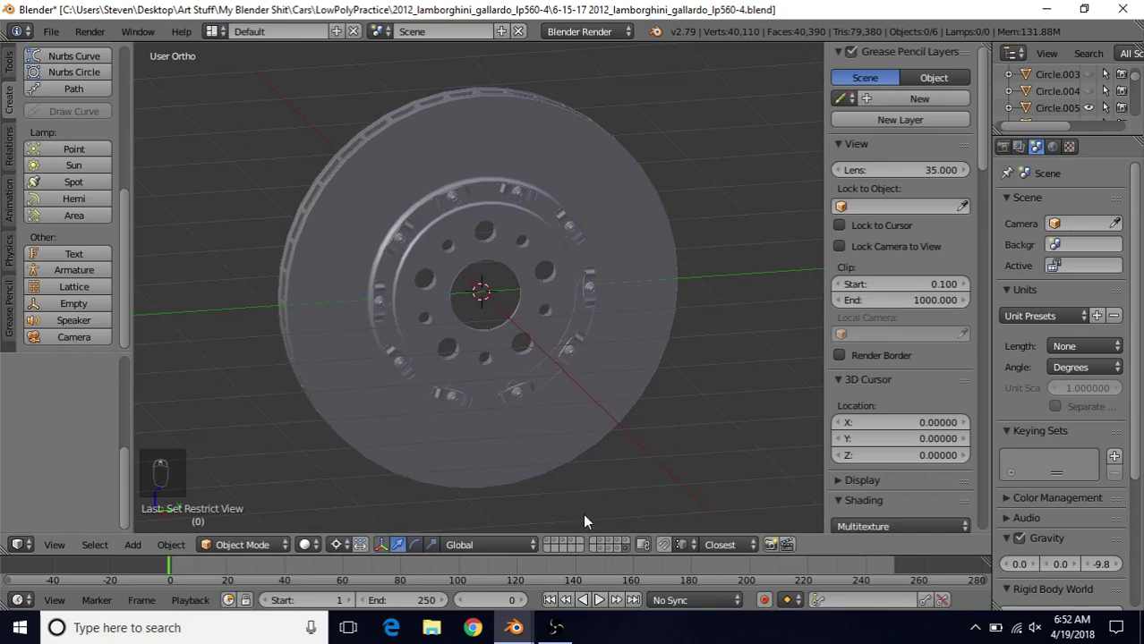
Switch to the Blender window with the practice V24a file and examine the alternative vane designs on its other layers.
mouse_move(514, 627)
click(469, 584)
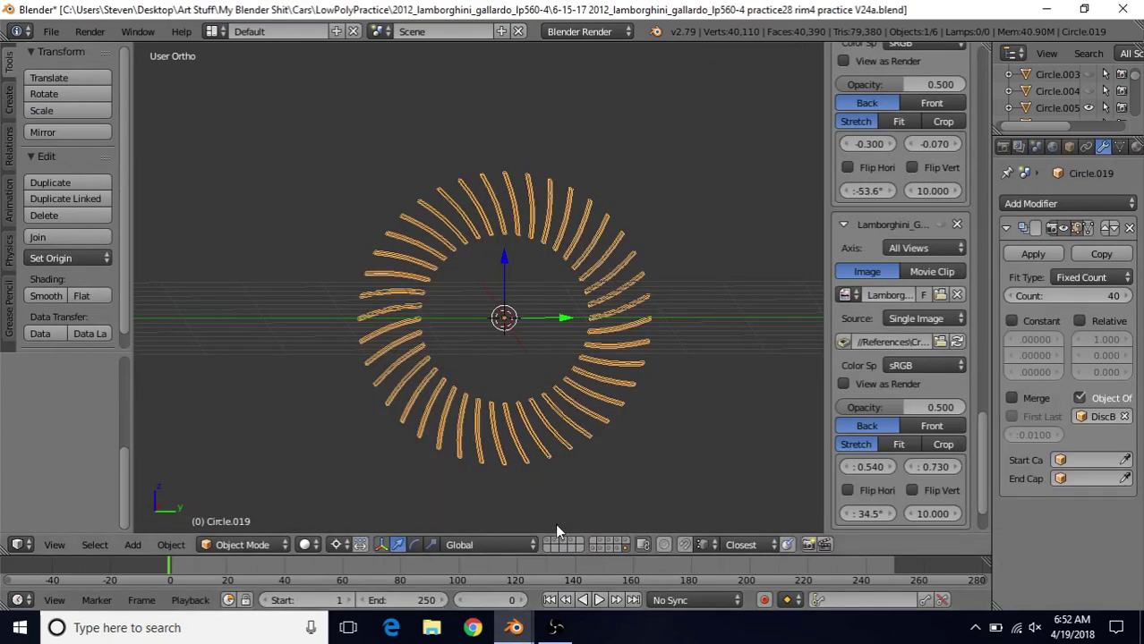
click(601, 549)
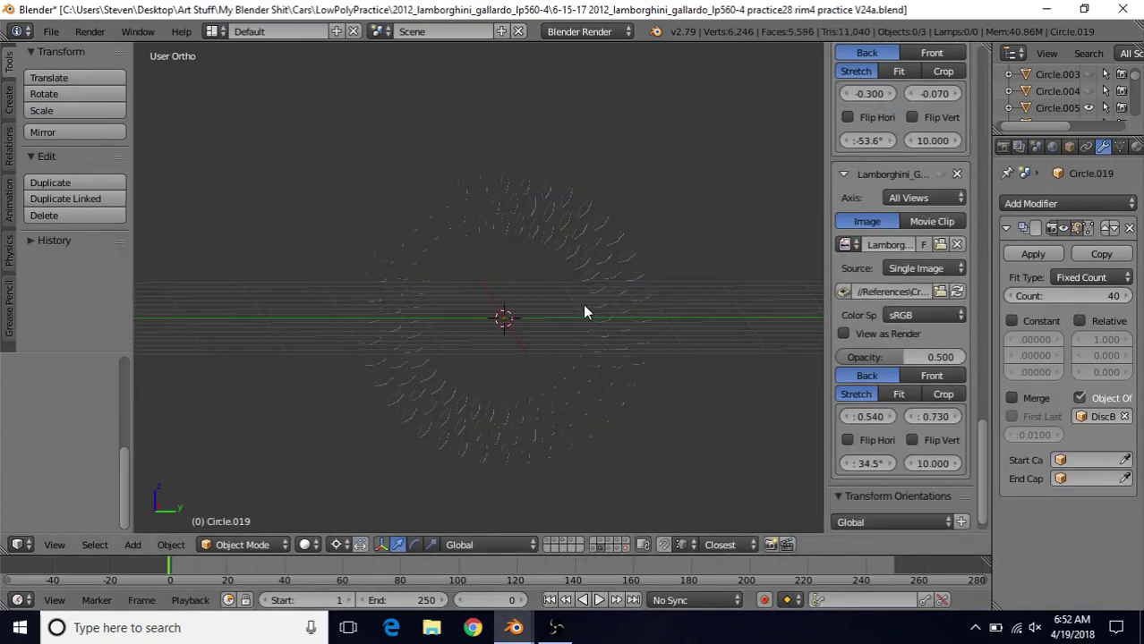
scroll(541, 372, up, 6)
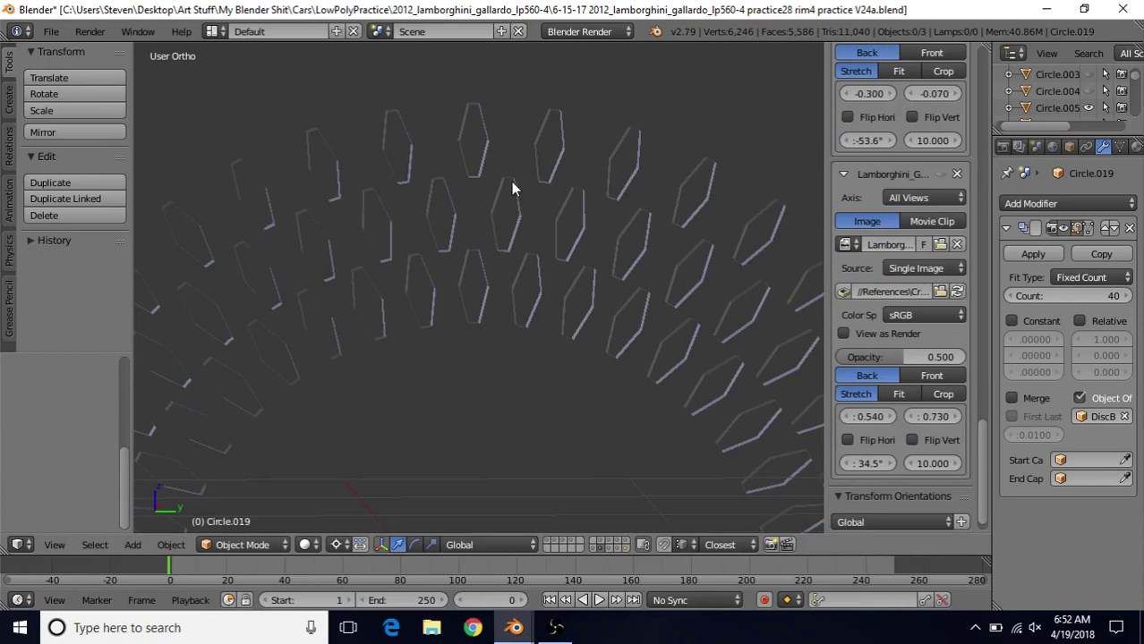
scroll(501, 281, down, 2)
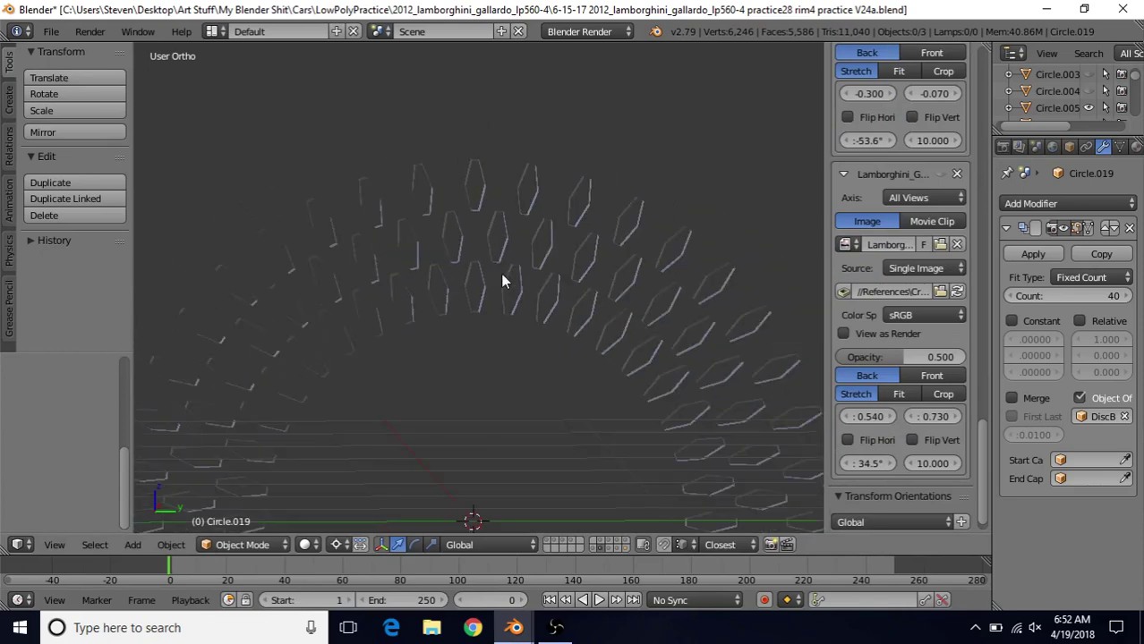
click(592, 547)
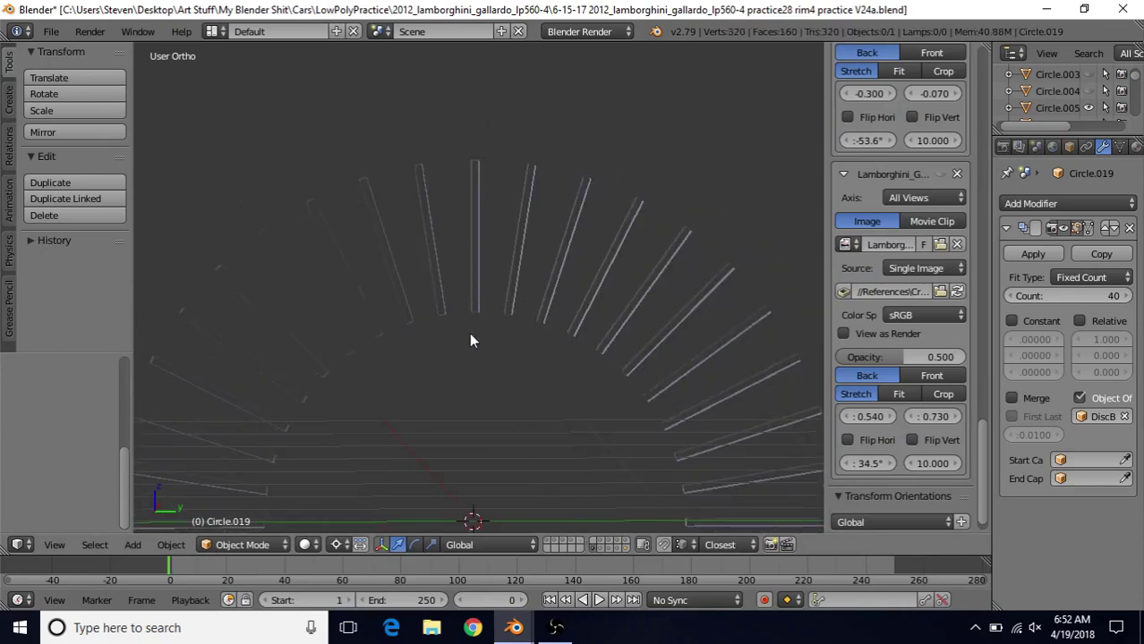
middle_drag(460, 151, 479, 173)
click(608, 549)
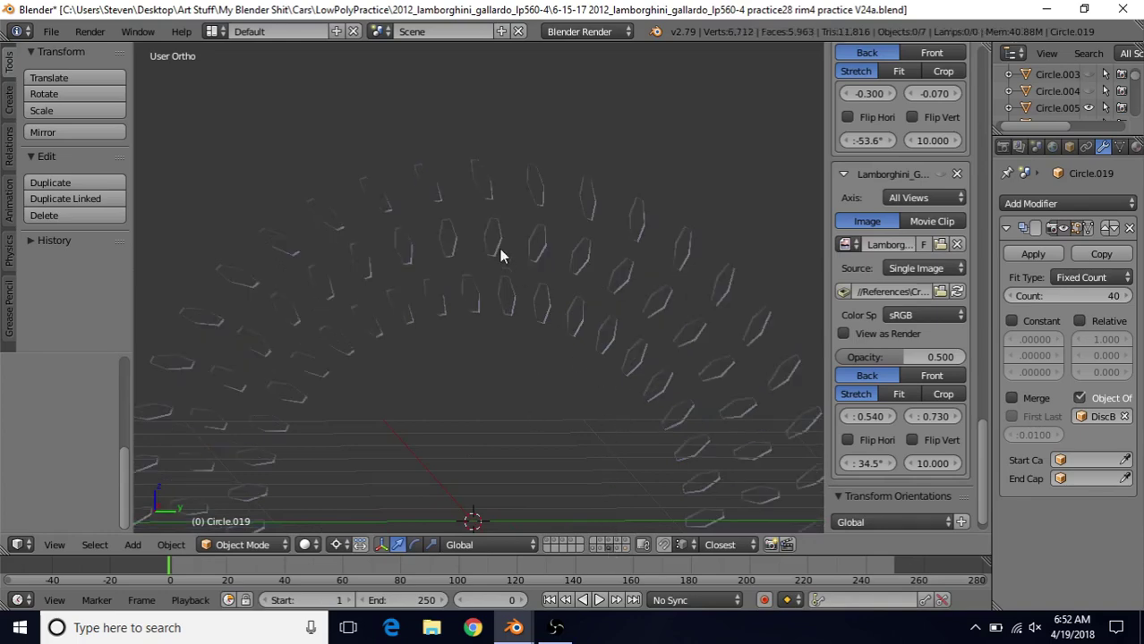
click(618, 543)
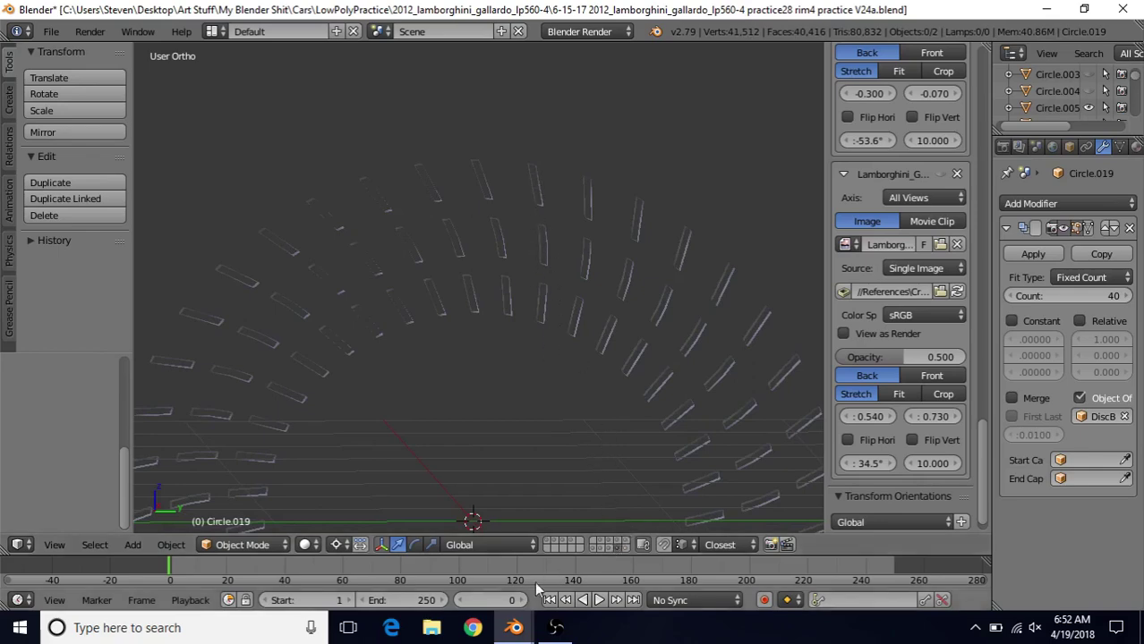
Return to the Blender window with the main brake disc file and save it.
click(512, 629)
click(599, 565)
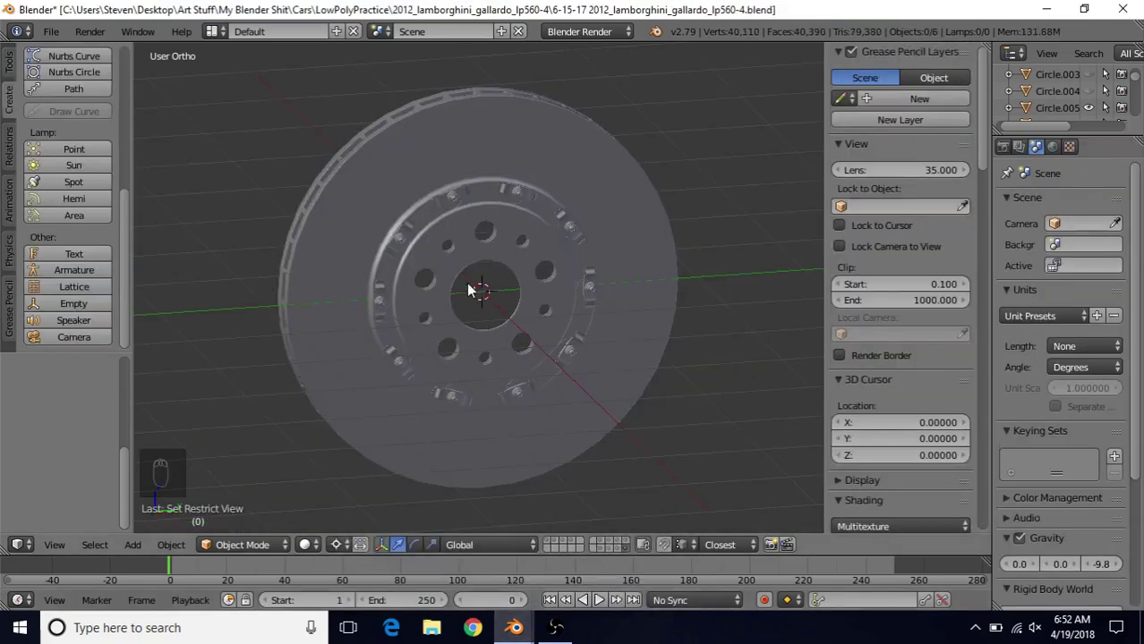
click(51, 31)
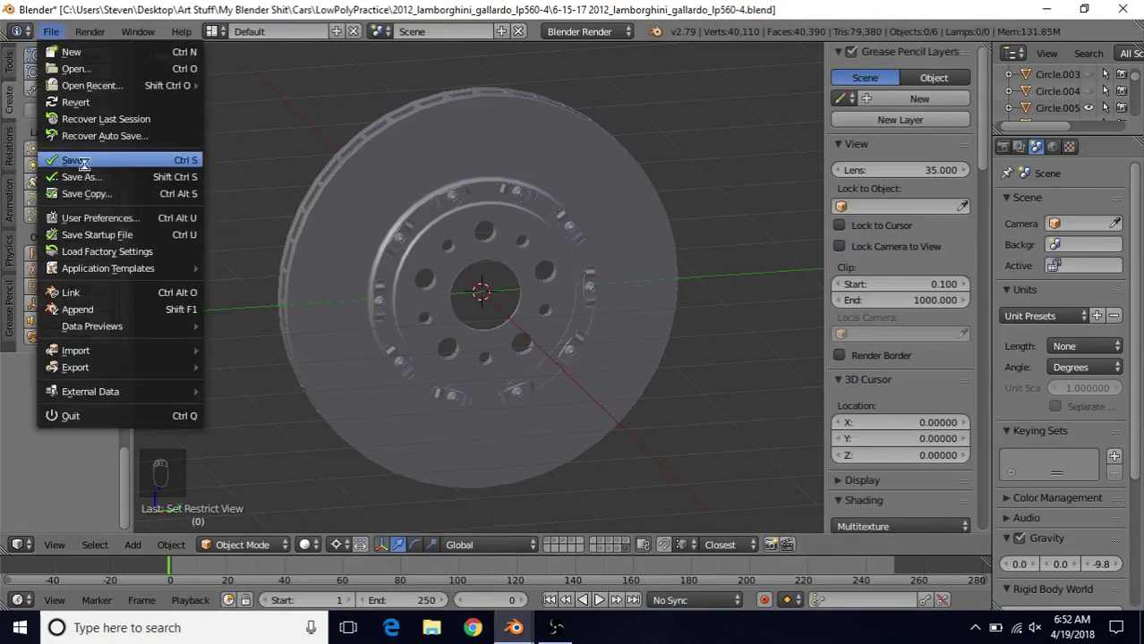
click(72, 160)
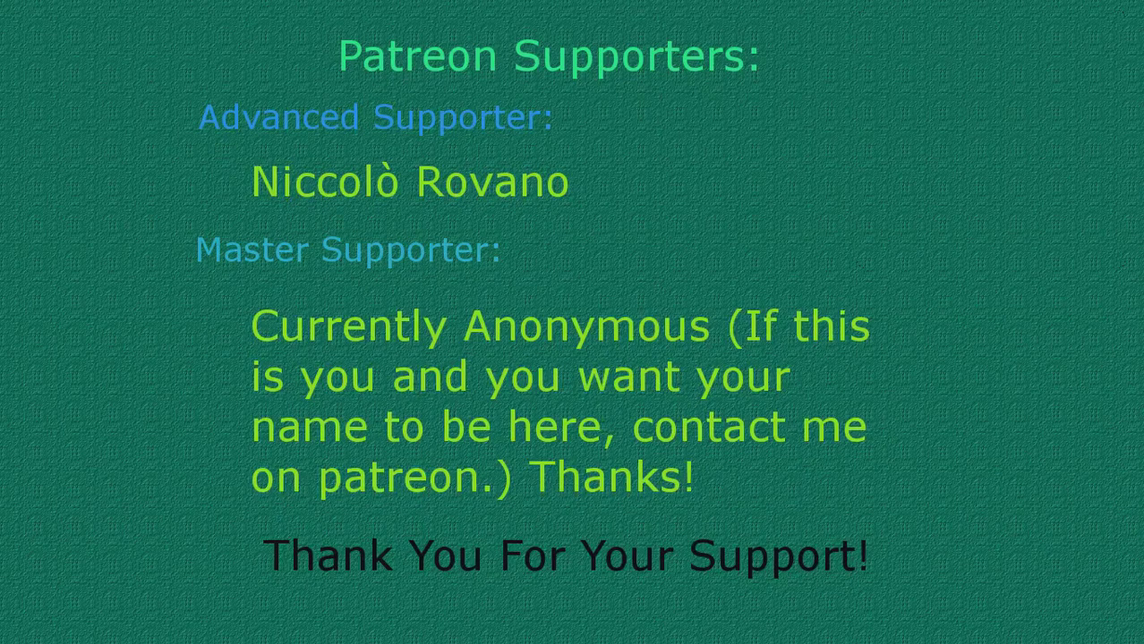